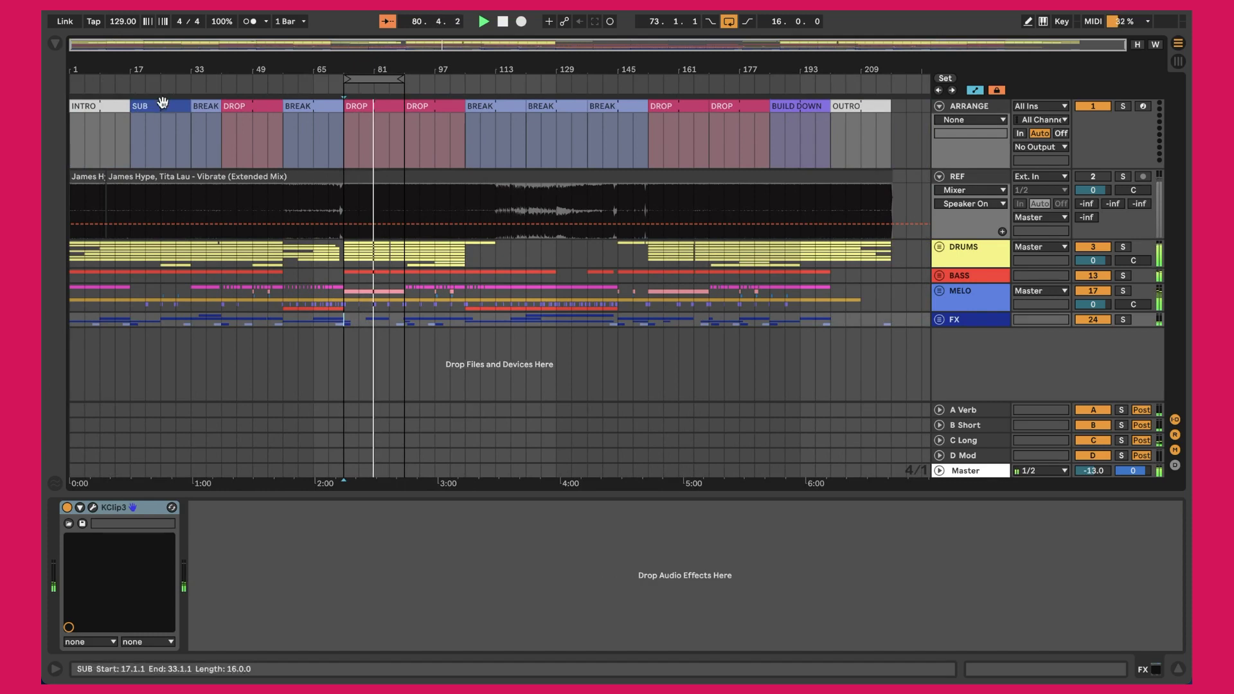
Unfold the FX group and examine its 909 Roll, riser and cymbal tracks across the arrangement
left_click(939, 320)
scroll(501, 326, "down", 3)
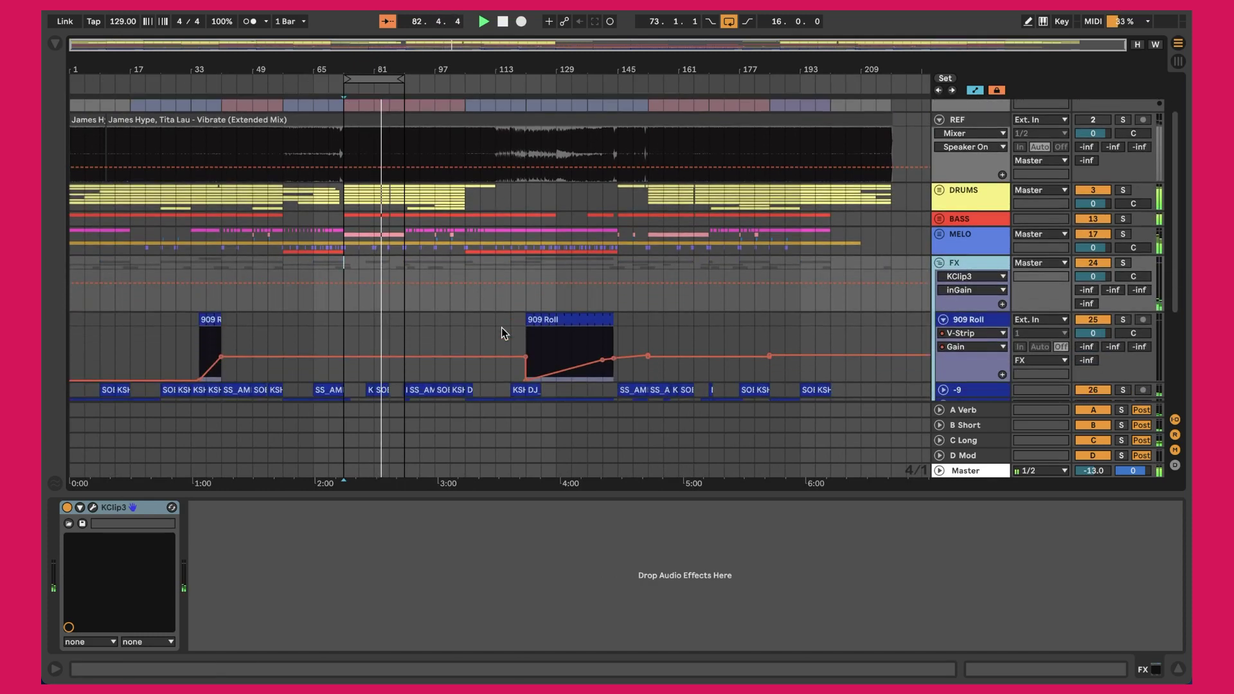
scroll(501, 333, "down", 3)
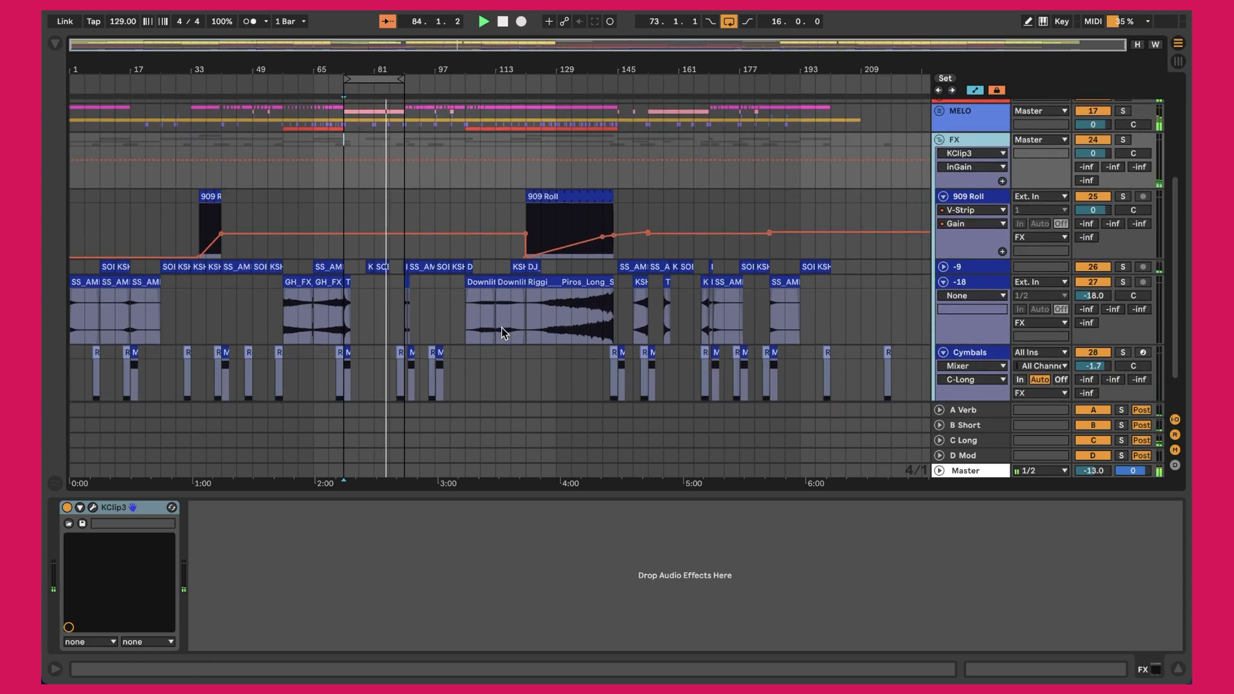
scroll(501, 332, "up", 2)
scroll(501, 329, "up", 4)
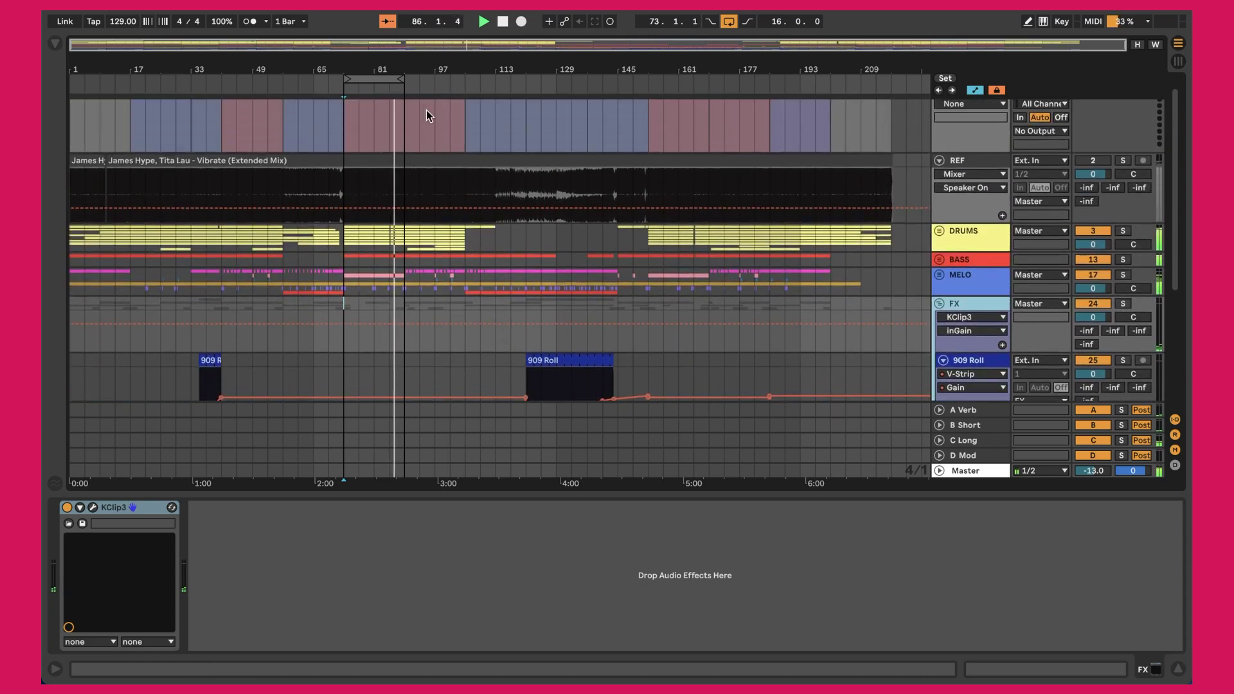
scroll(415, 168, "up", 1)
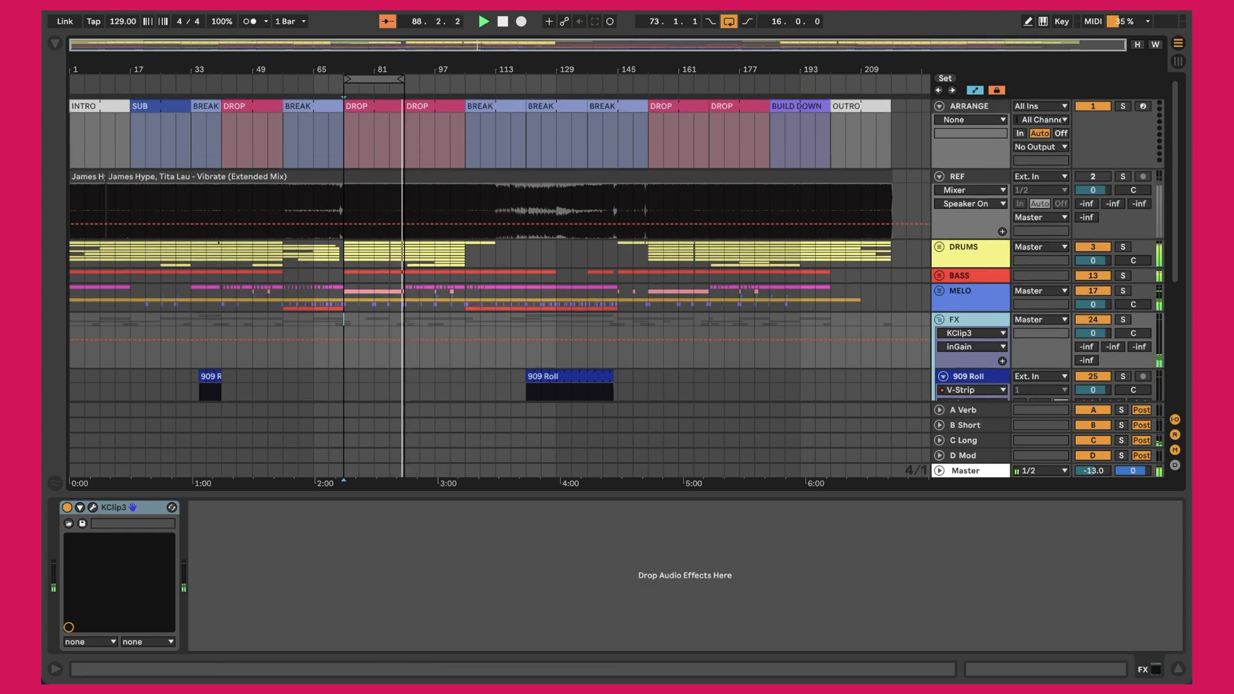
key("plus")
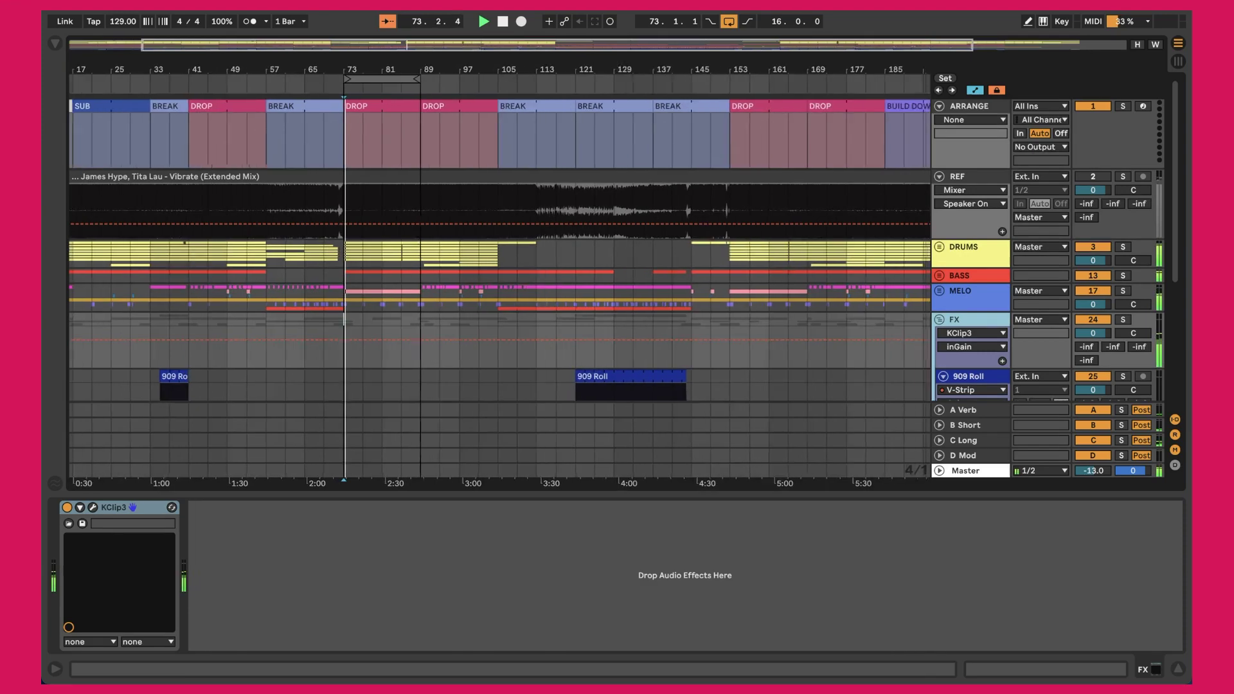
key("minus")
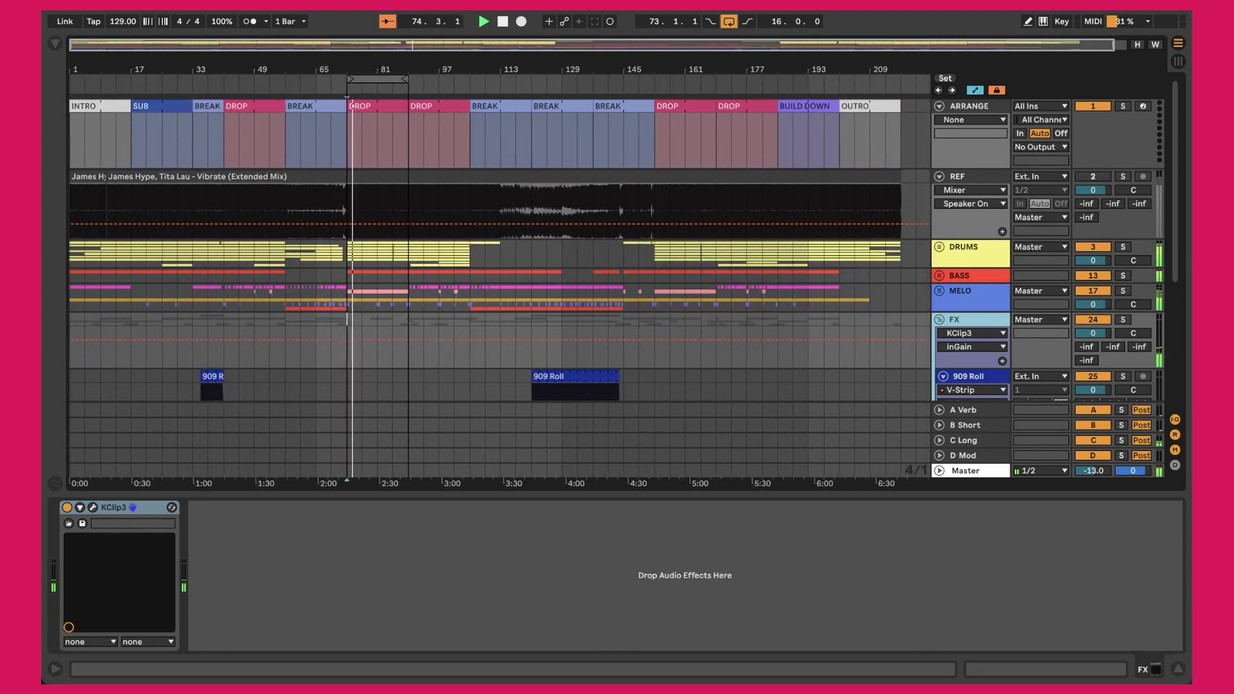
key("plus")
key("plus")
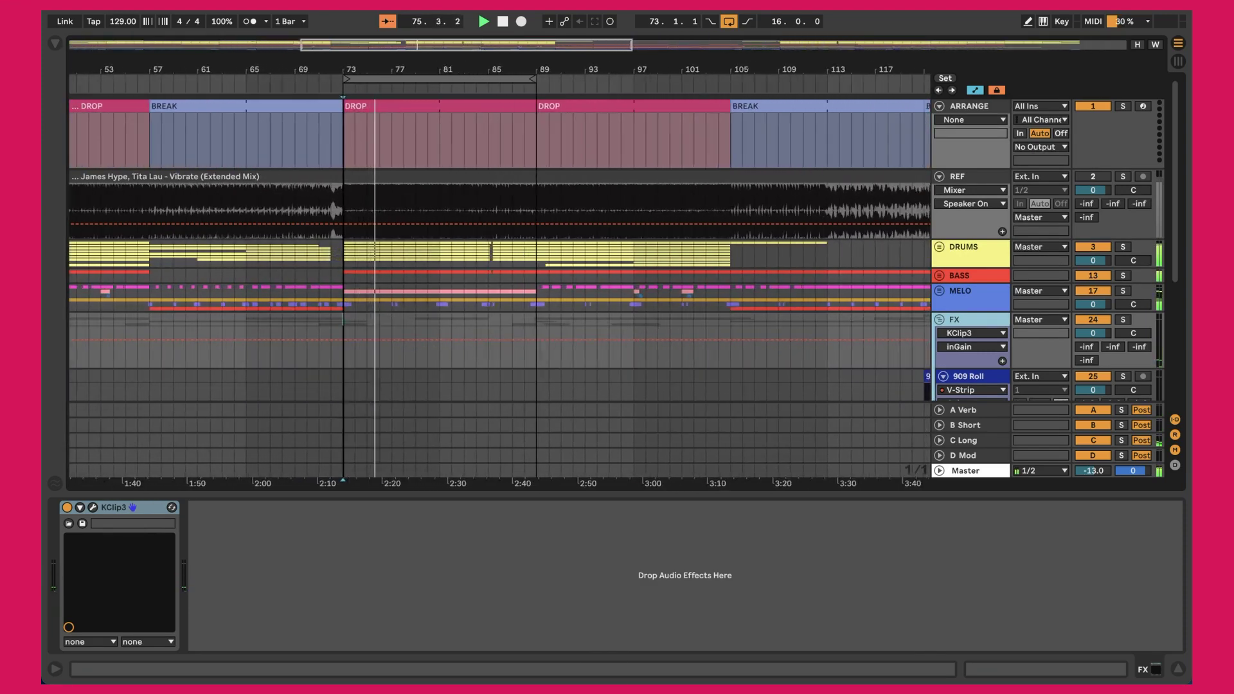
key("minus")
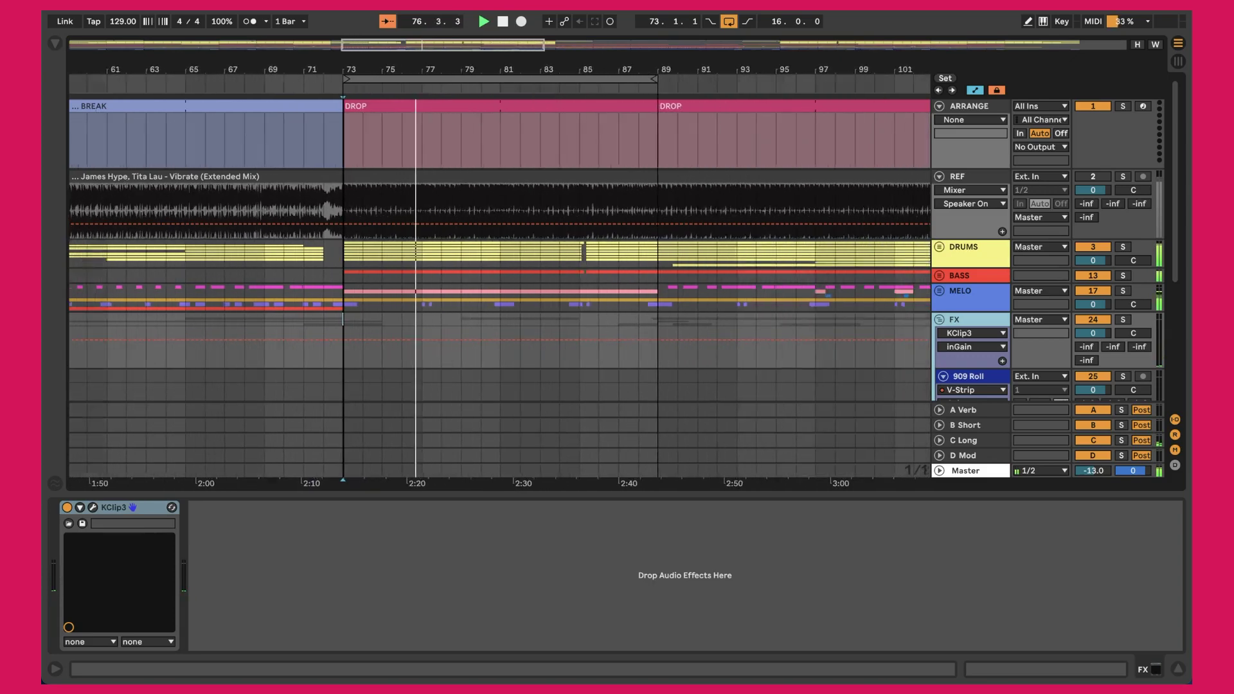
key("minus")
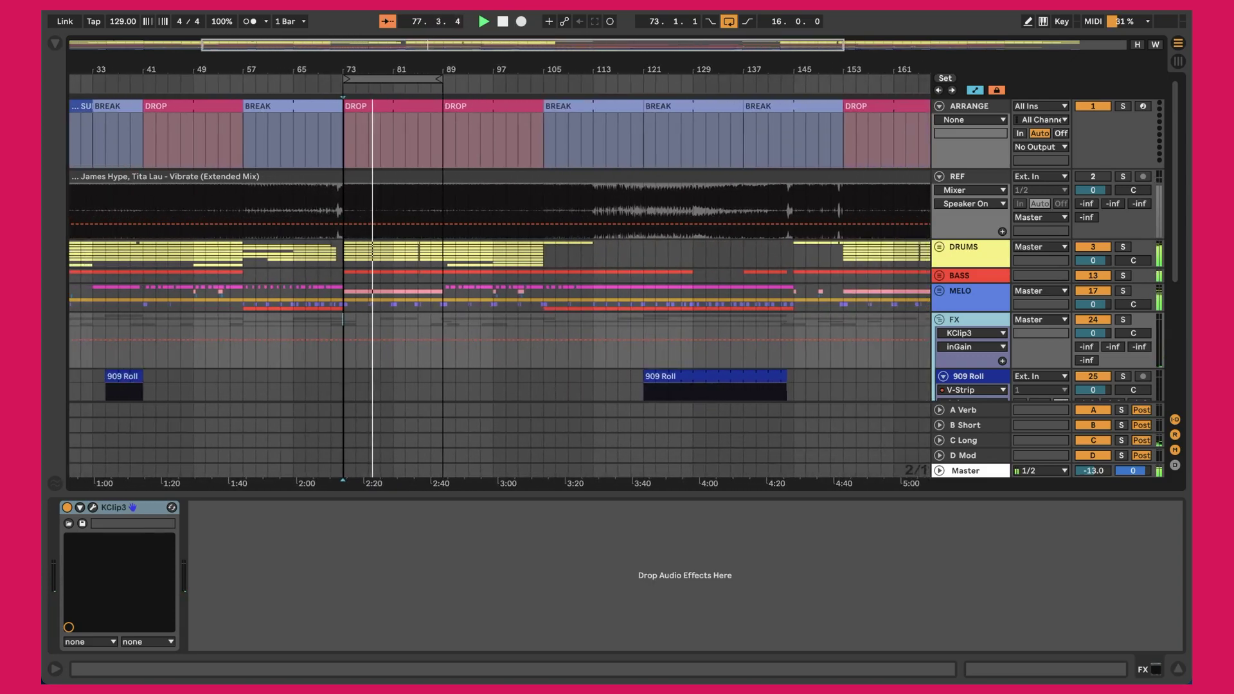
key("minus")
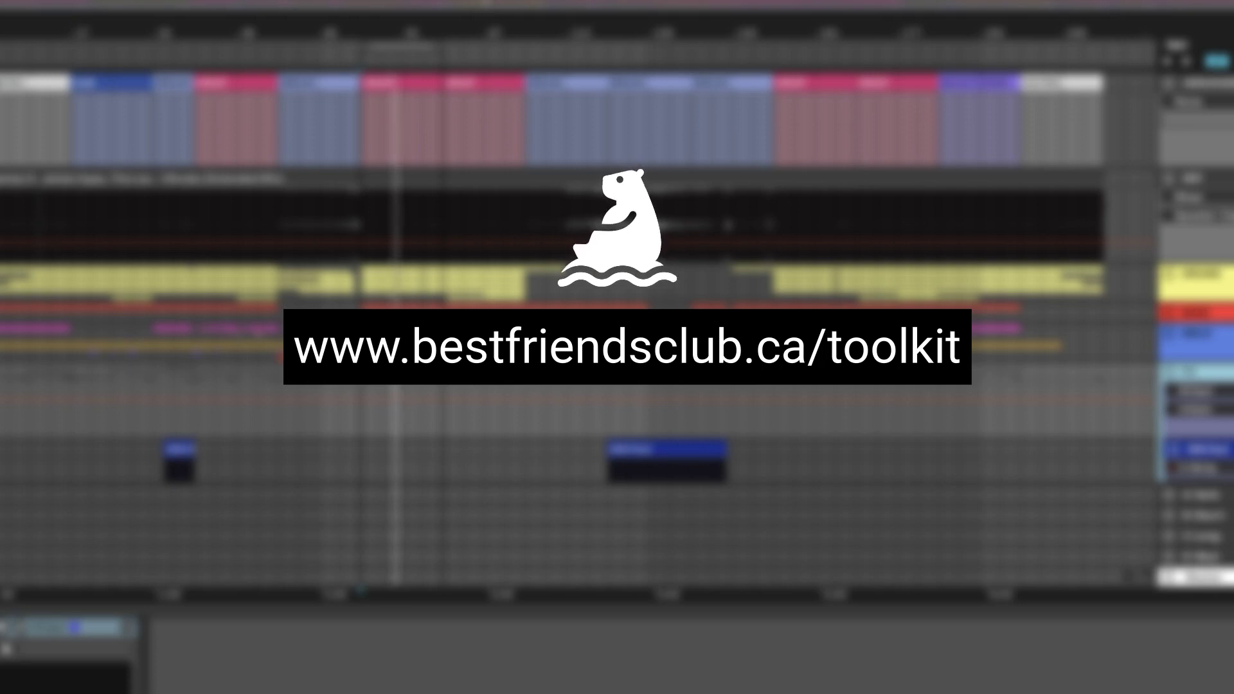
key("plus")
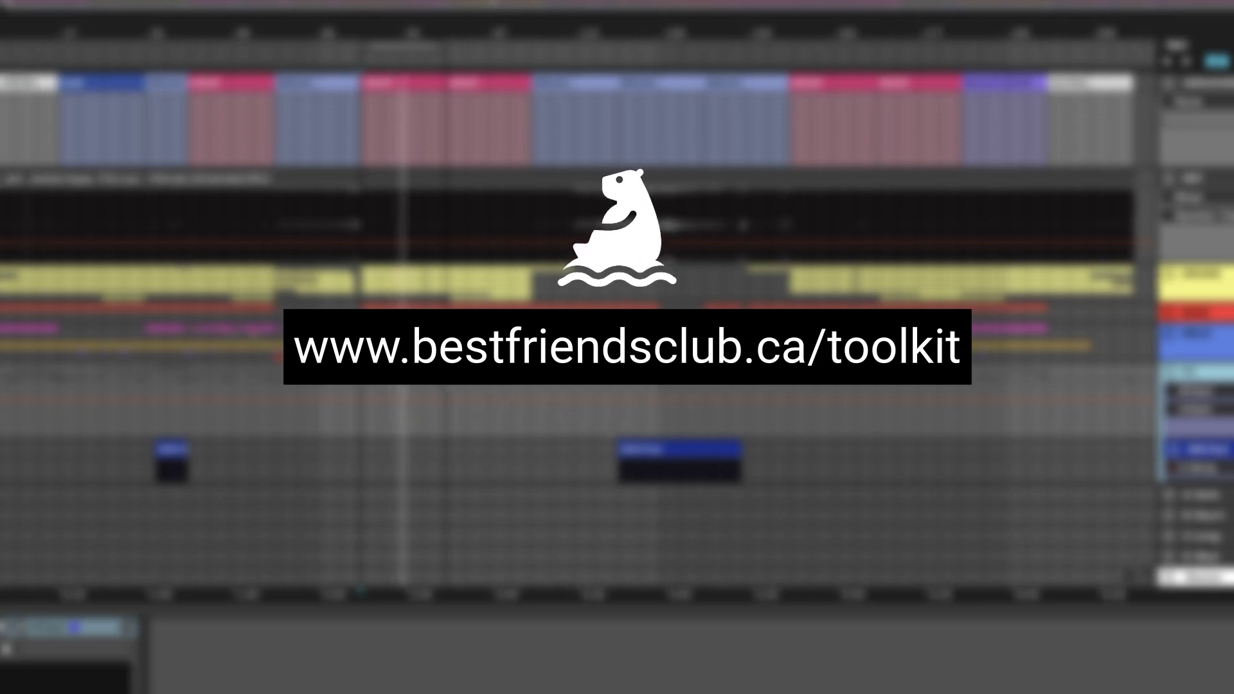
key("plus")
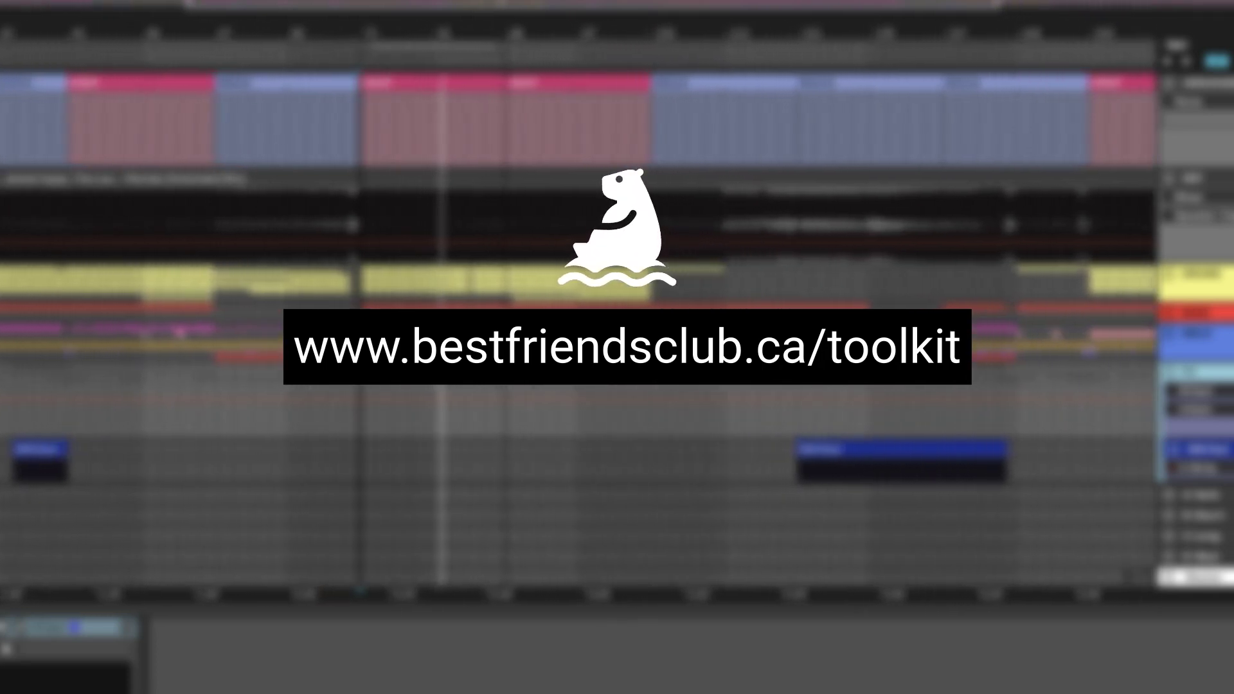
key("plus")
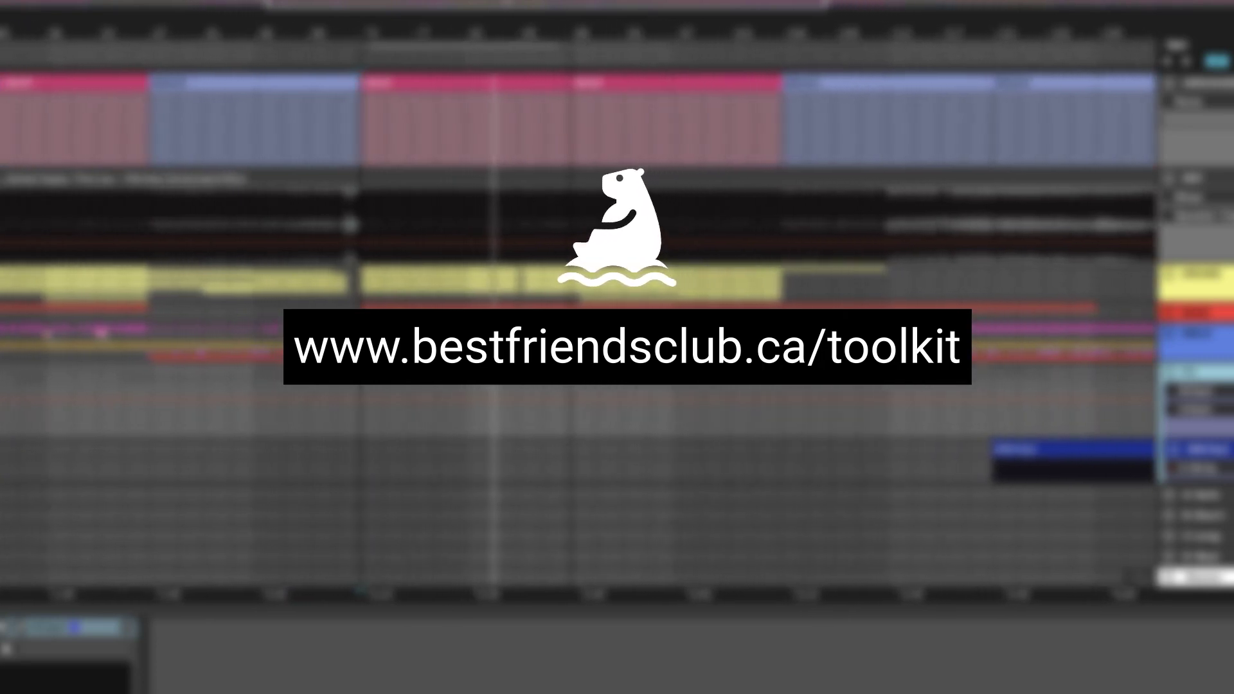
key("plus")
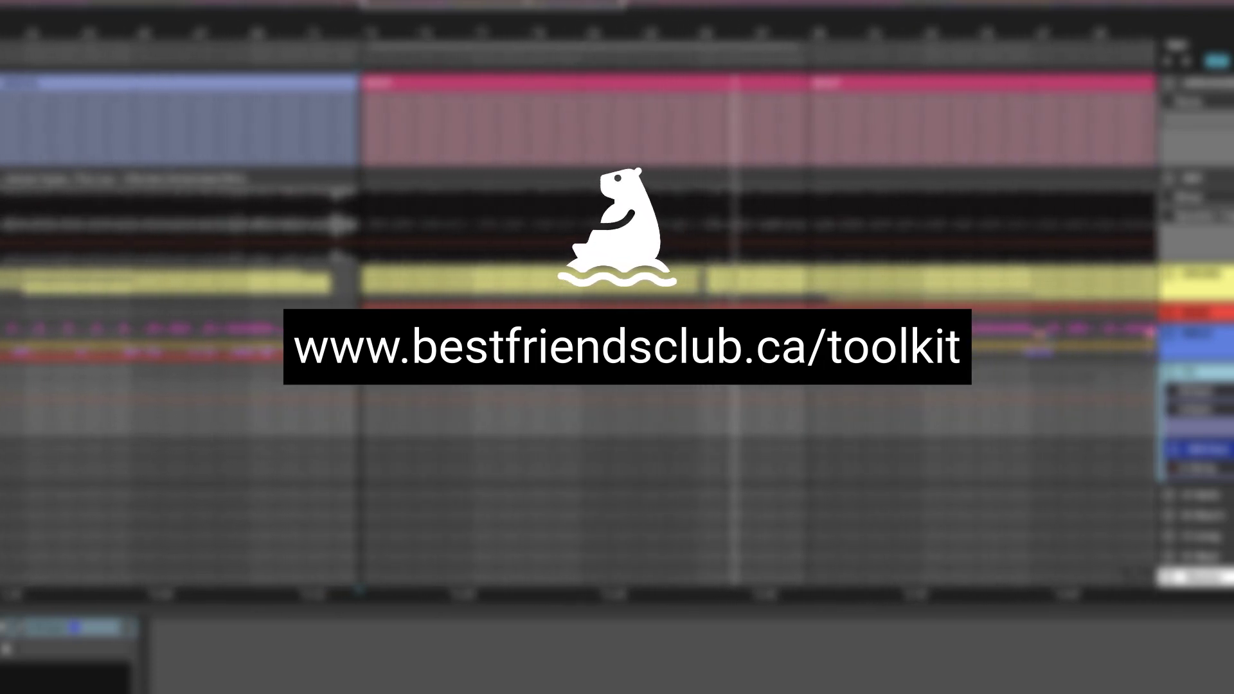
key("plus")
key("minus")
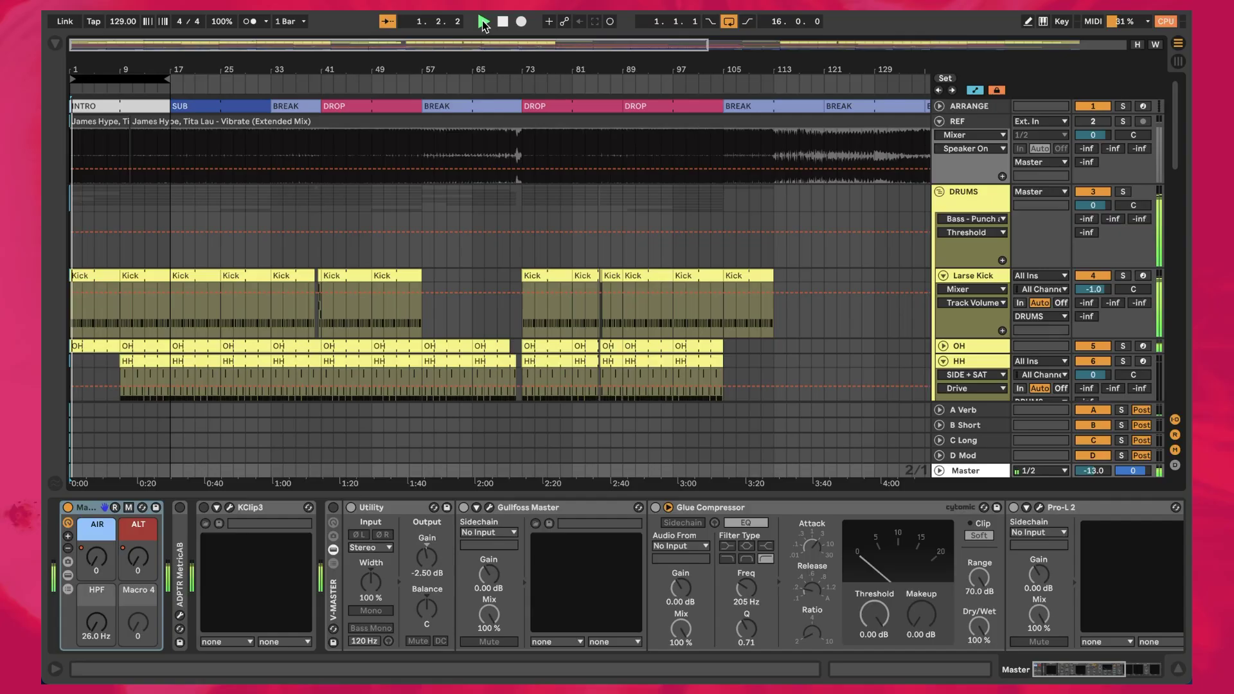
Start playback of the looped INTRO from bar 1 and unfold the ARRANGE track
left_click(482, 20)
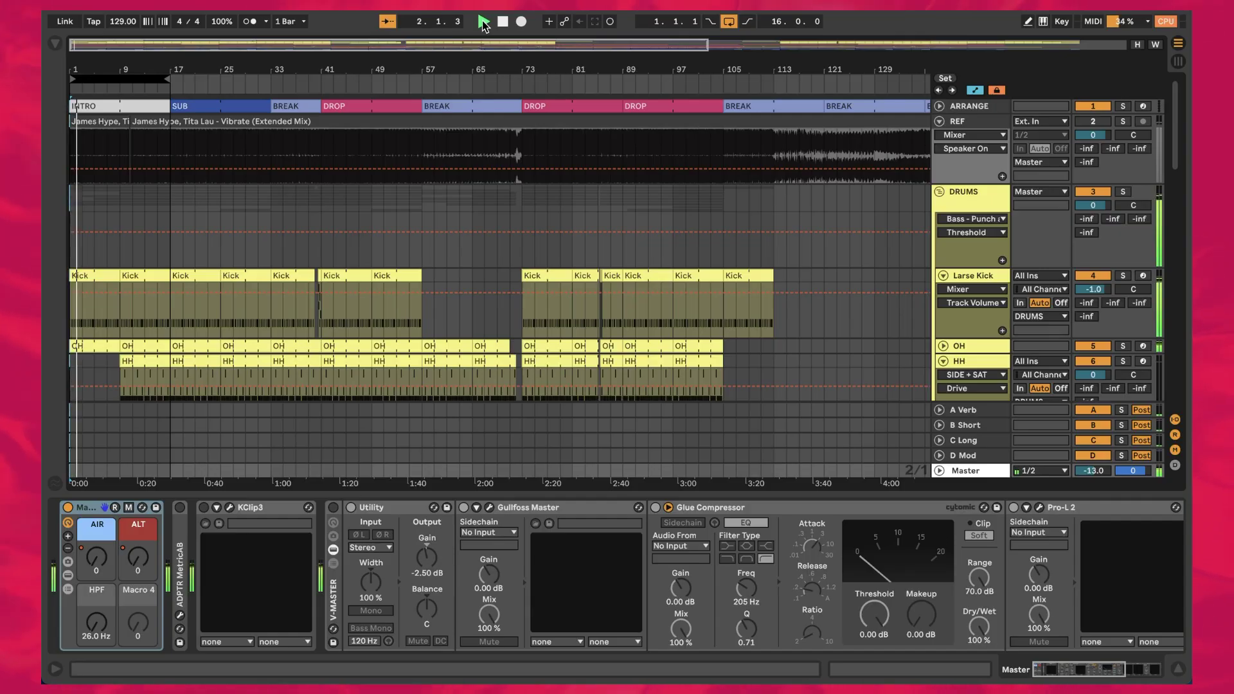
key("XF86AudioRaiseVolume")
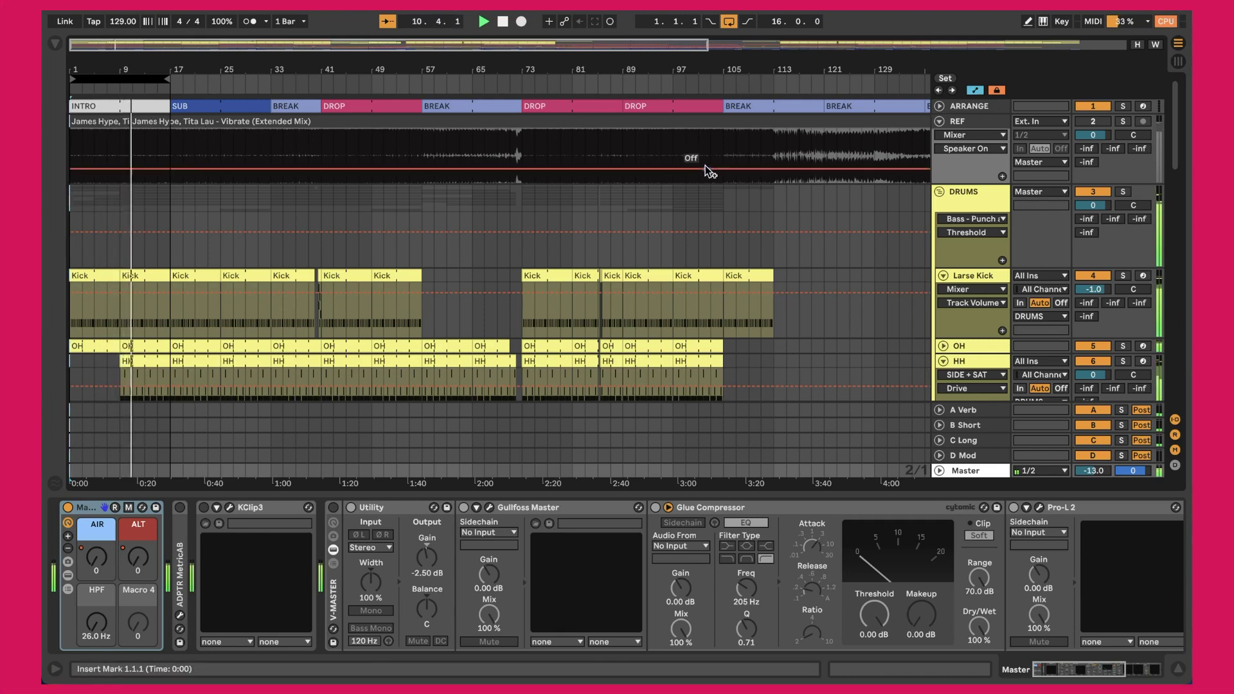
left_click(939, 106)
Examine the section clips on the ARRANGE track in order, selecting INTRO, SUB, BREAK and the DROP sections to compare their positions and lengths
left_click(122, 105)
left_click(208, 105)
left_click(287, 105)
left_click(284, 129)
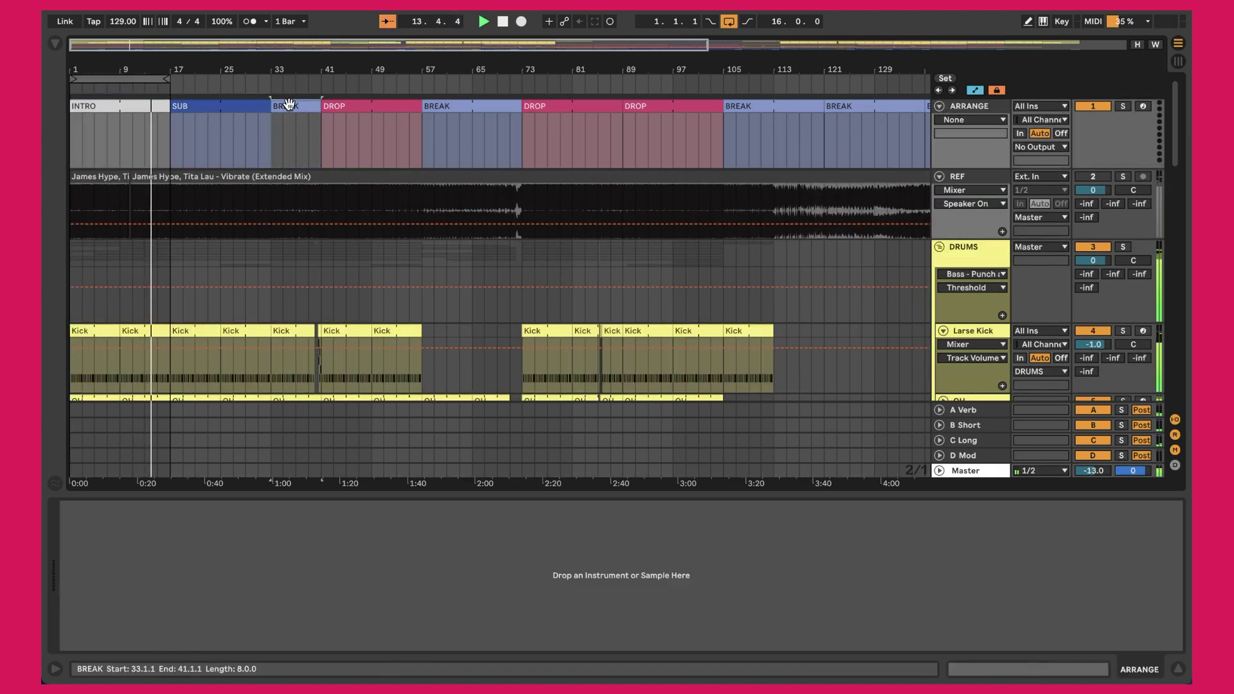
left_click(133, 140)
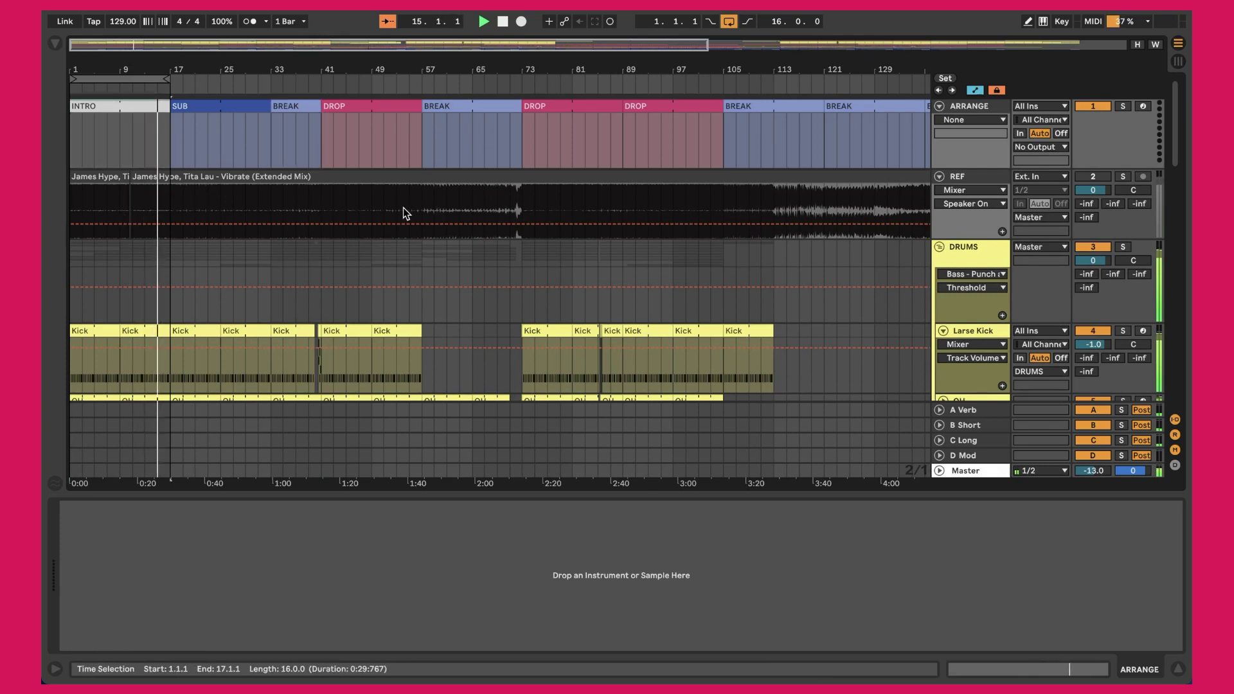
left_click(138, 106)
left_click(251, 106)
left_click(278, 108)
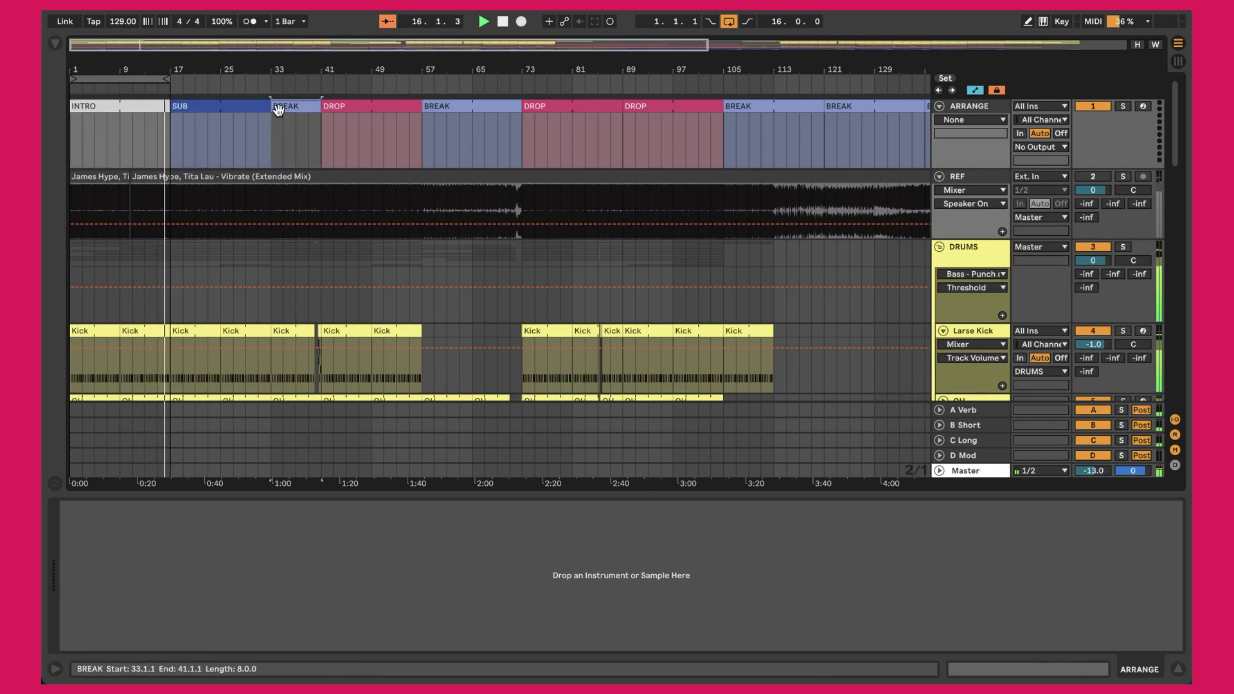
left_click(473, 108)
left_click(217, 102)
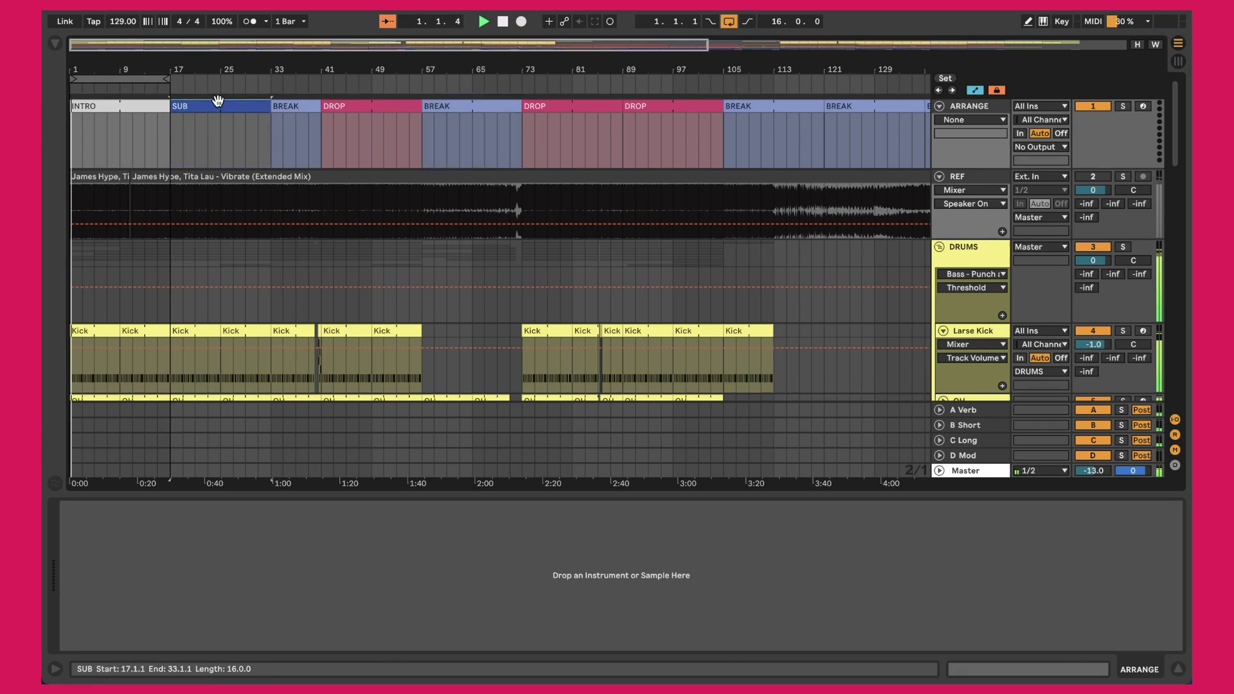
left_click(280, 103)
left_click(344, 103)
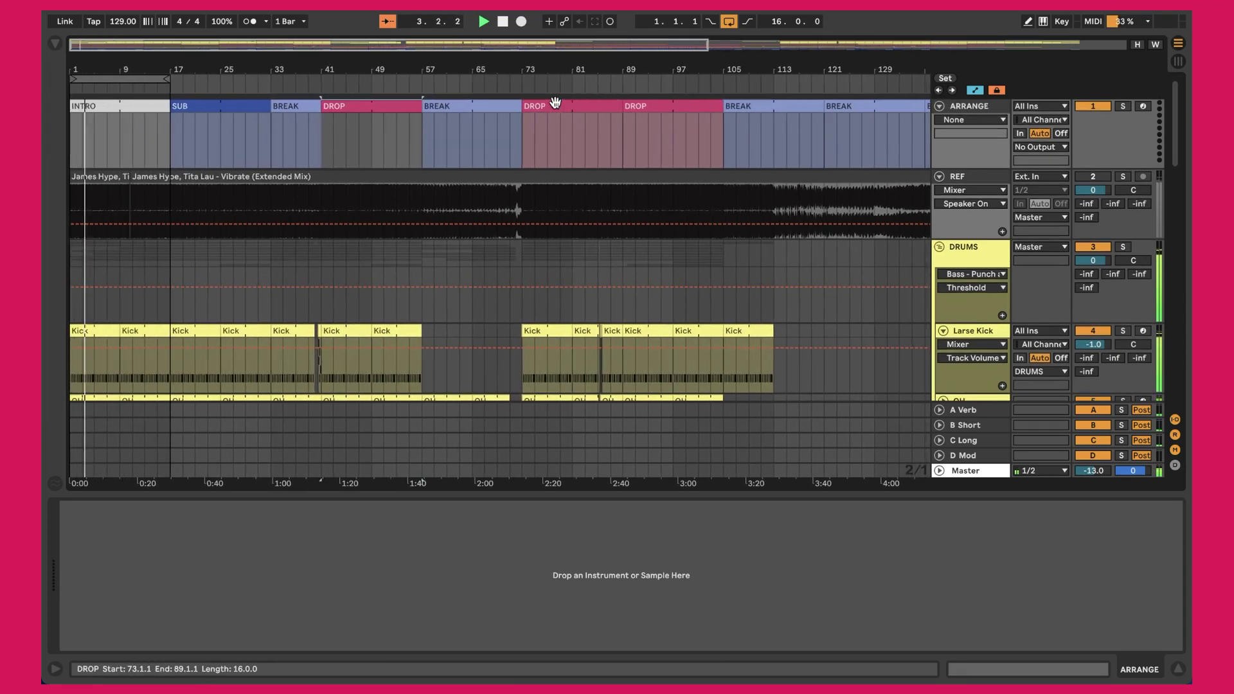
left_click(99, 106)
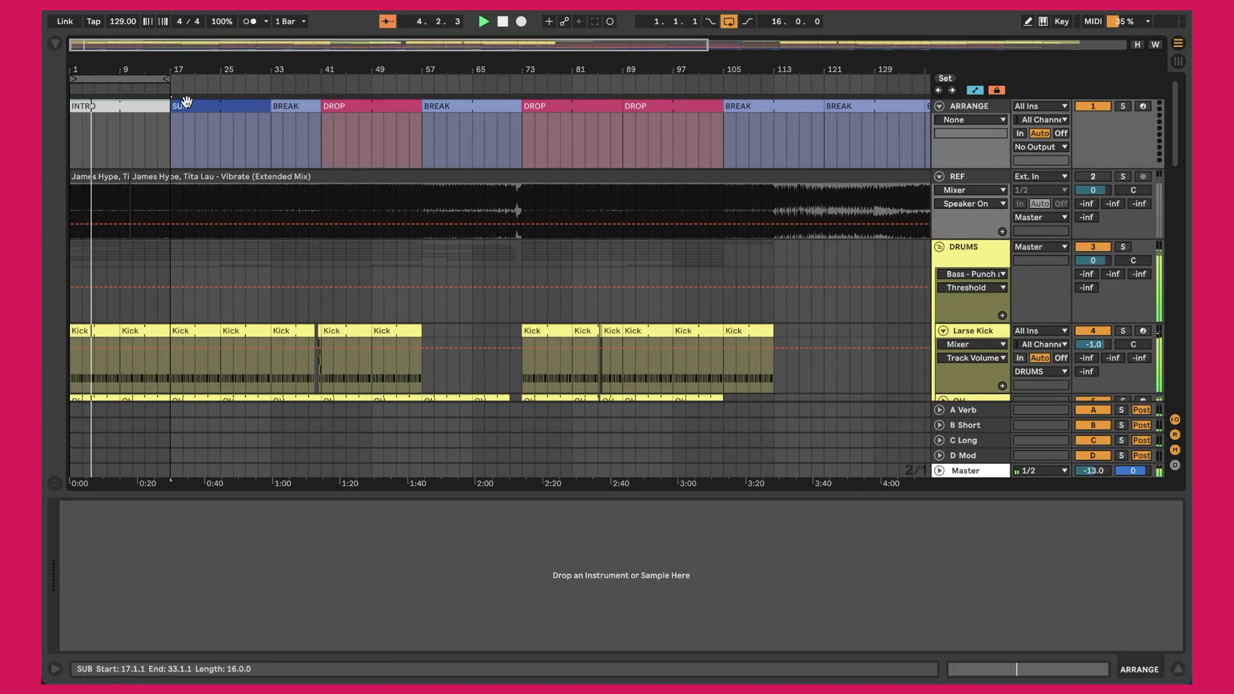
left_click(218, 106)
left_click(273, 104)
left_click(365, 105)
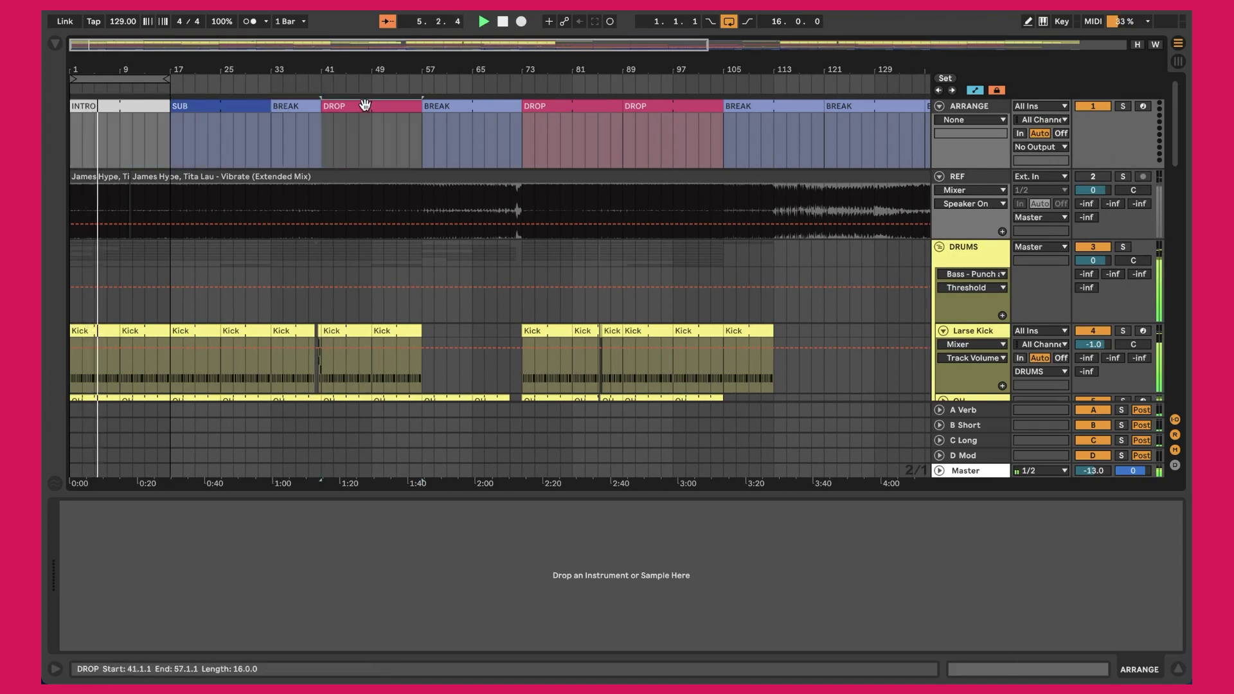
left_click(126, 106)
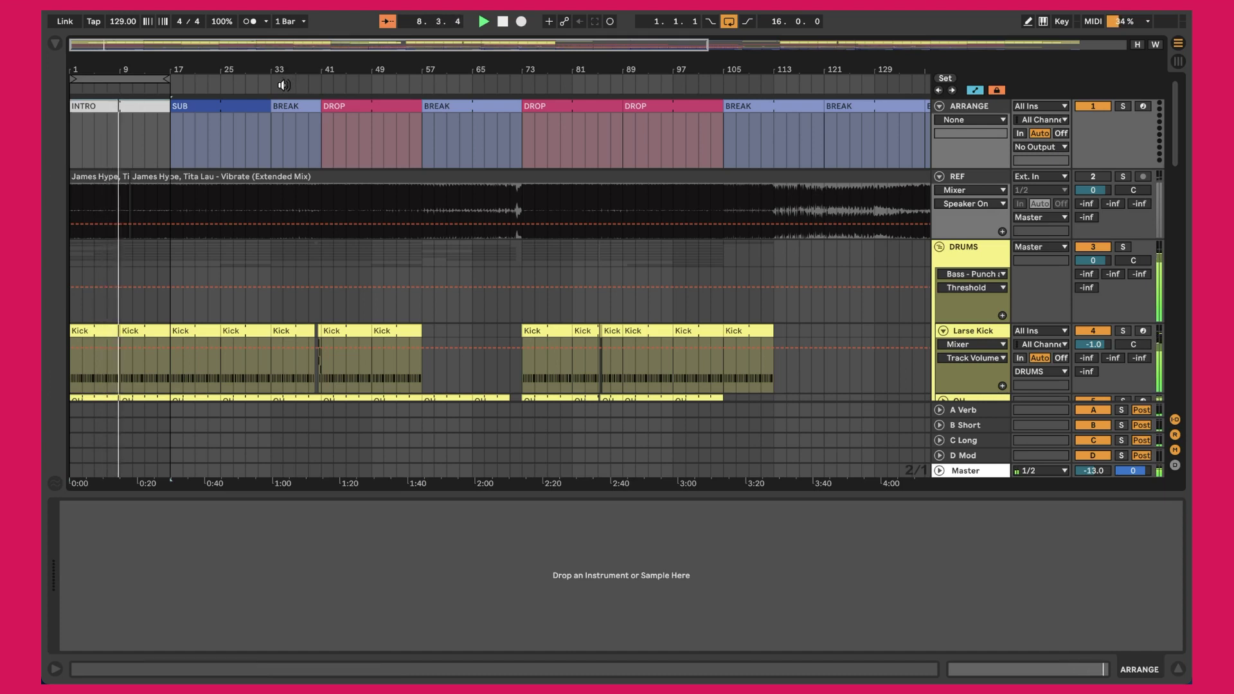
left_click(220, 110)
left_click(371, 110)
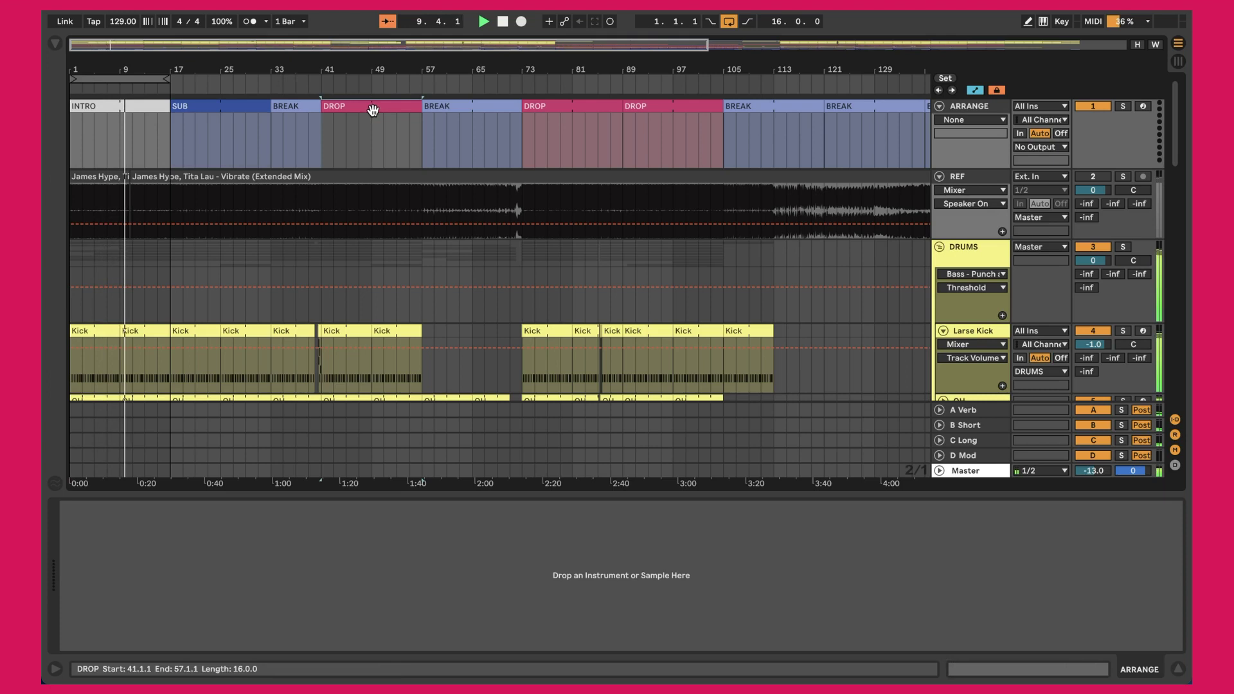
left_click(591, 107)
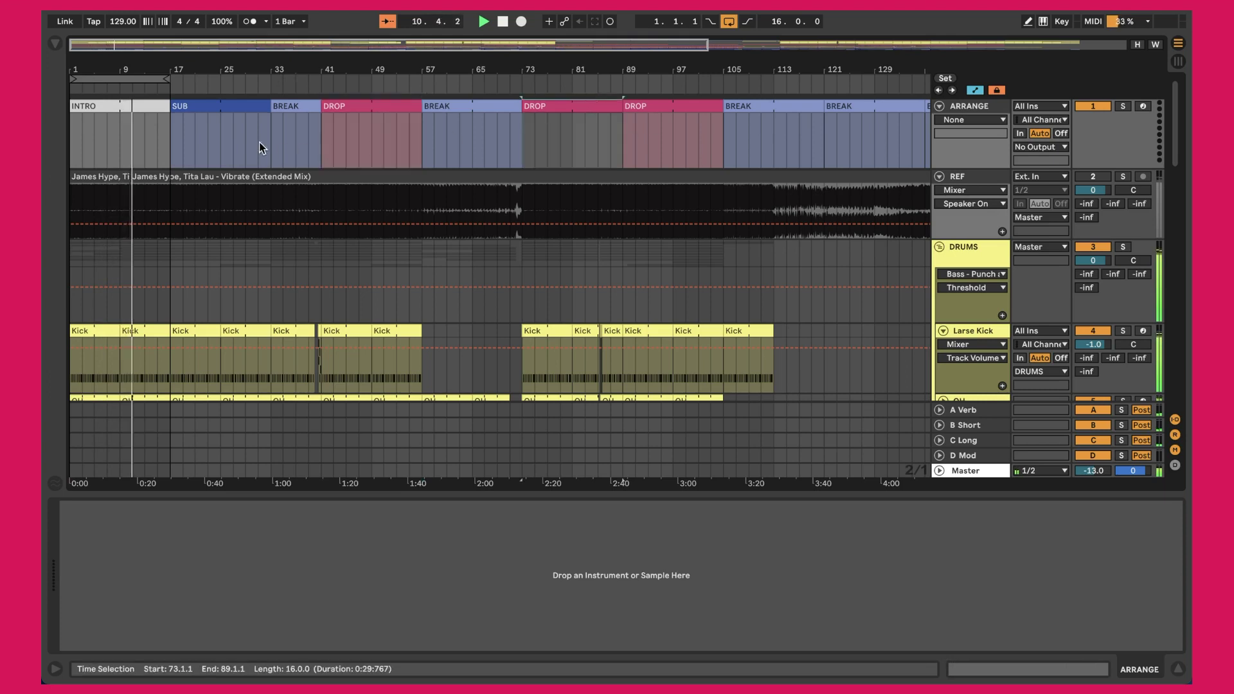
left_click(144, 108)
left_click(226, 110)
left_click(295, 106)
left_click(355, 107)
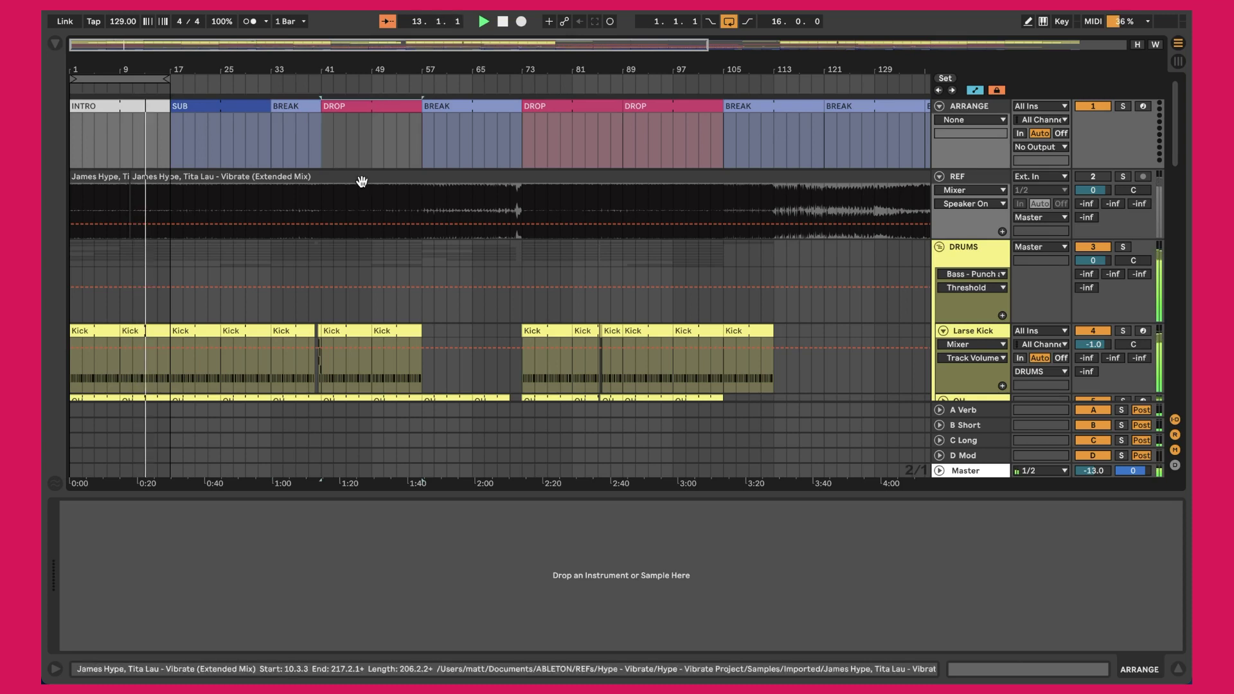
Audition the BREAK section before the second DROP from around bar 65, and return playback to the start of the song
left_click(476, 90)
left_click(508, 107)
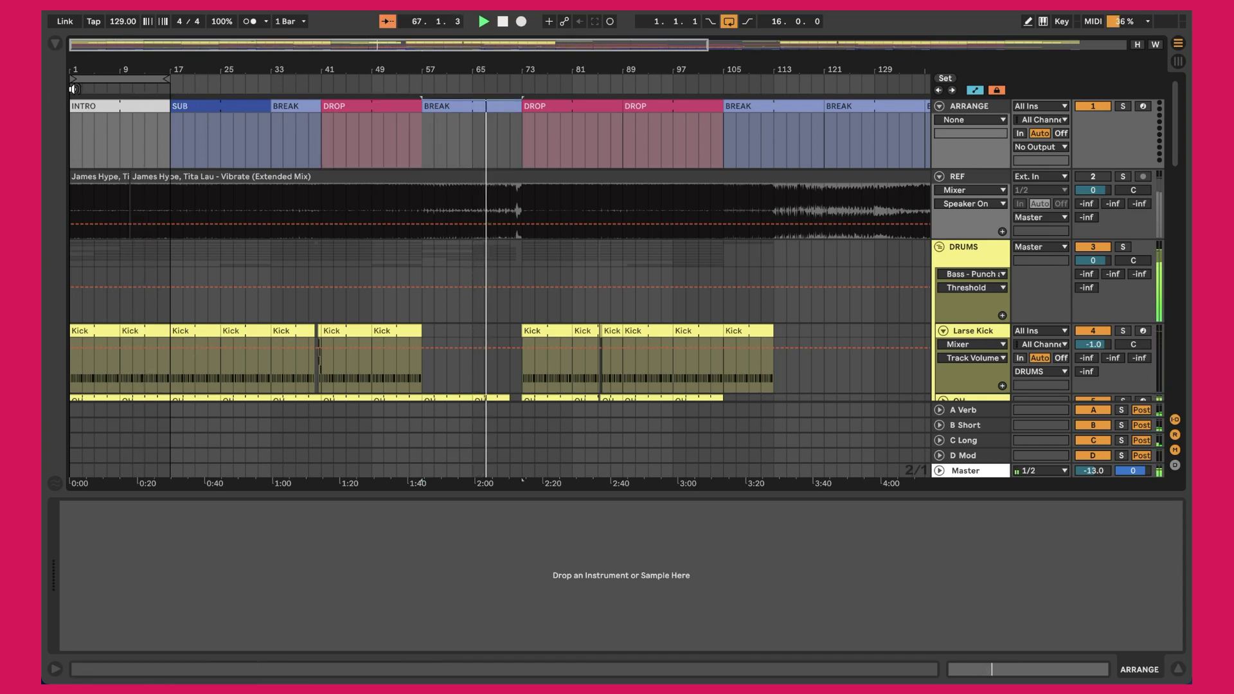
left_click(79, 89)
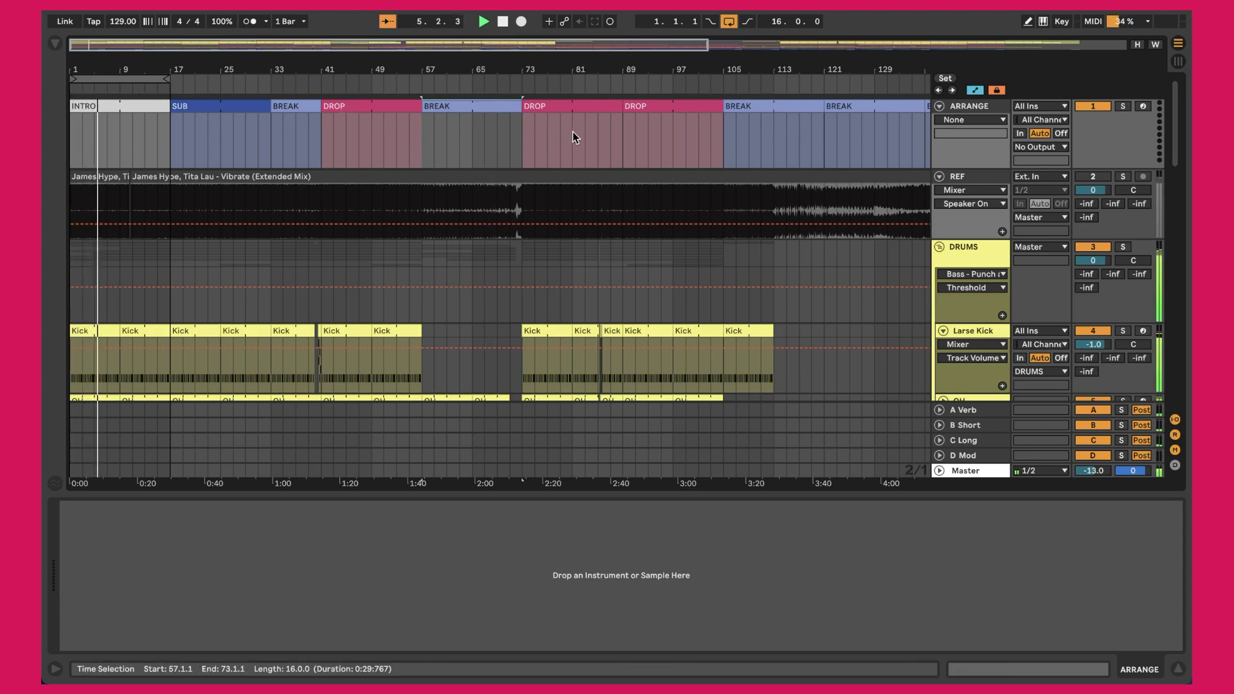
Show the full arrangement from INTRO to OUTRO and review the clips on all tracks from the drums down to the FX
left_click_drag(556, 72, 365, 70)
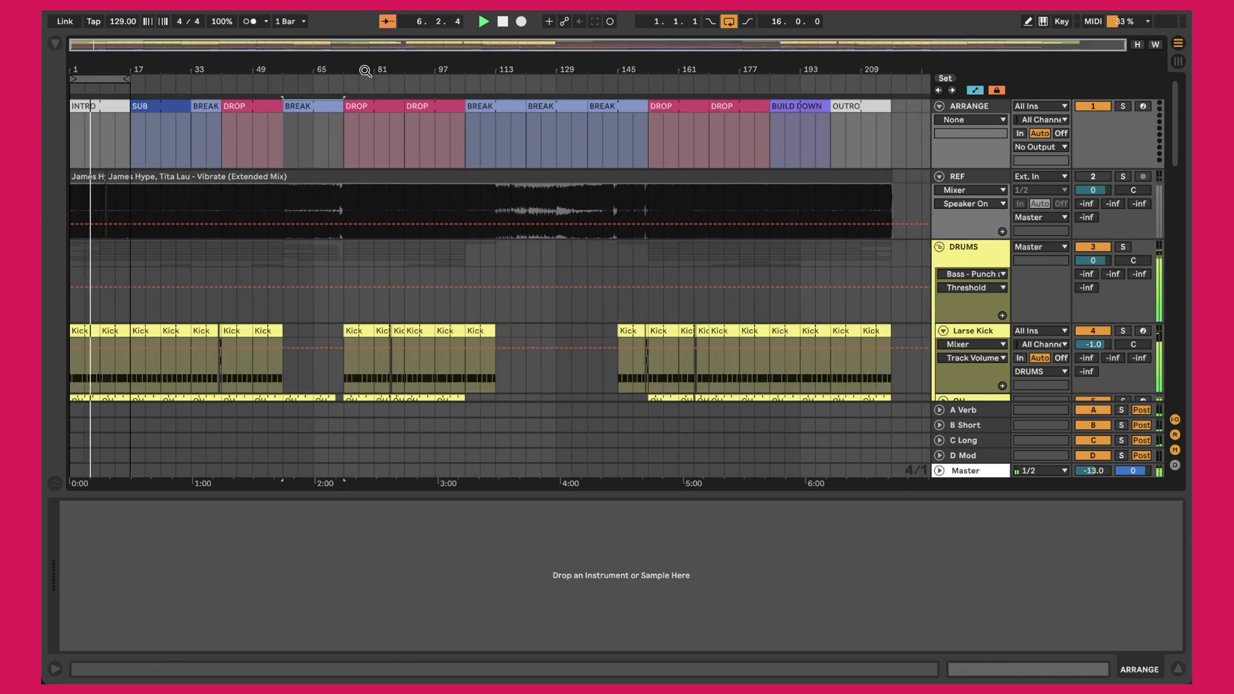
scroll(412, 372, "down", 15)
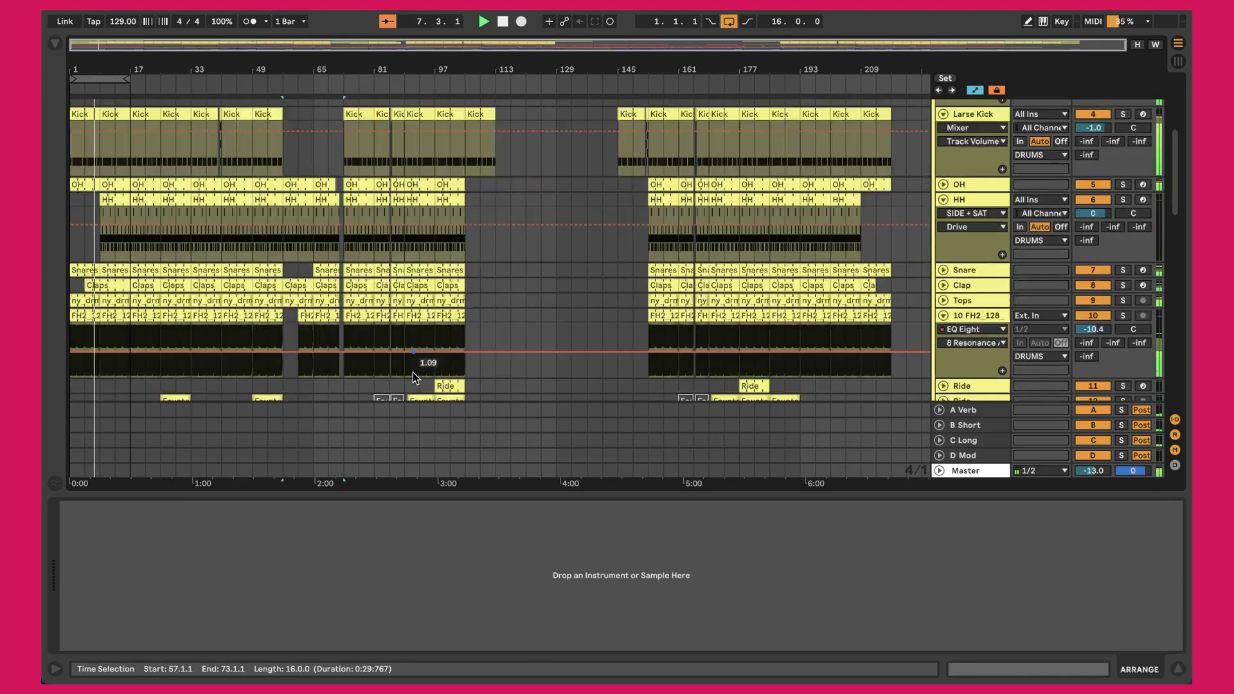
scroll(413, 372, "down", 6)
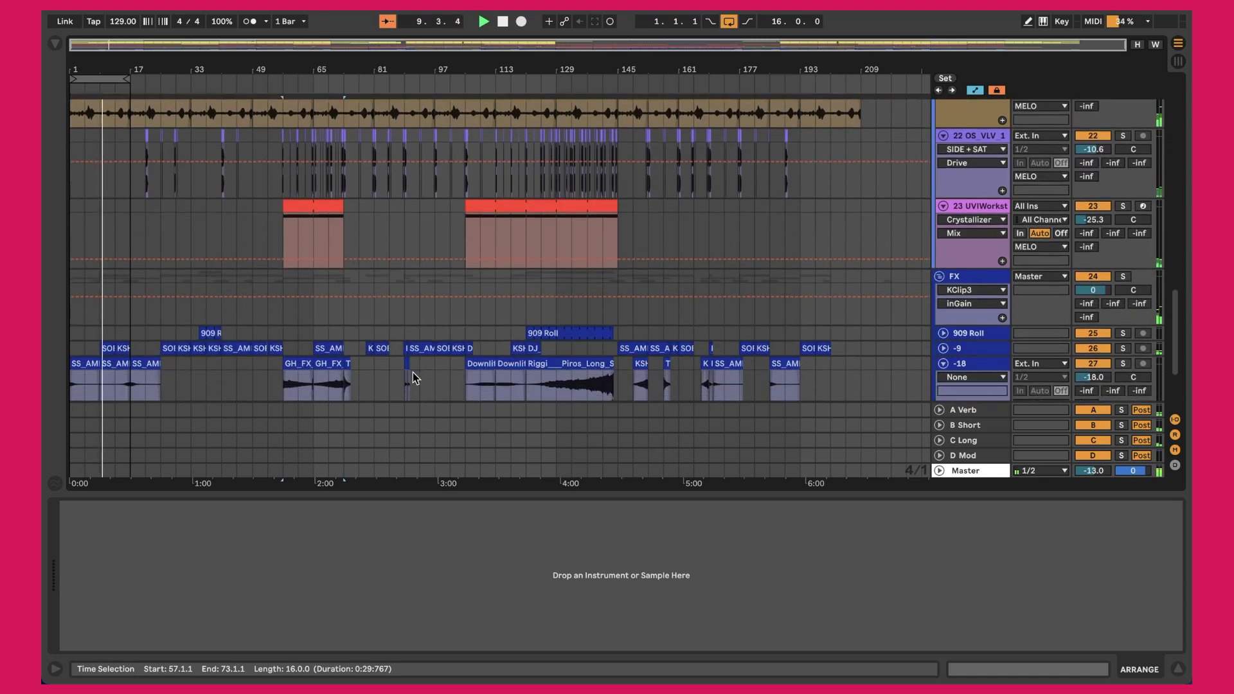
scroll(413, 372, "up", 18)
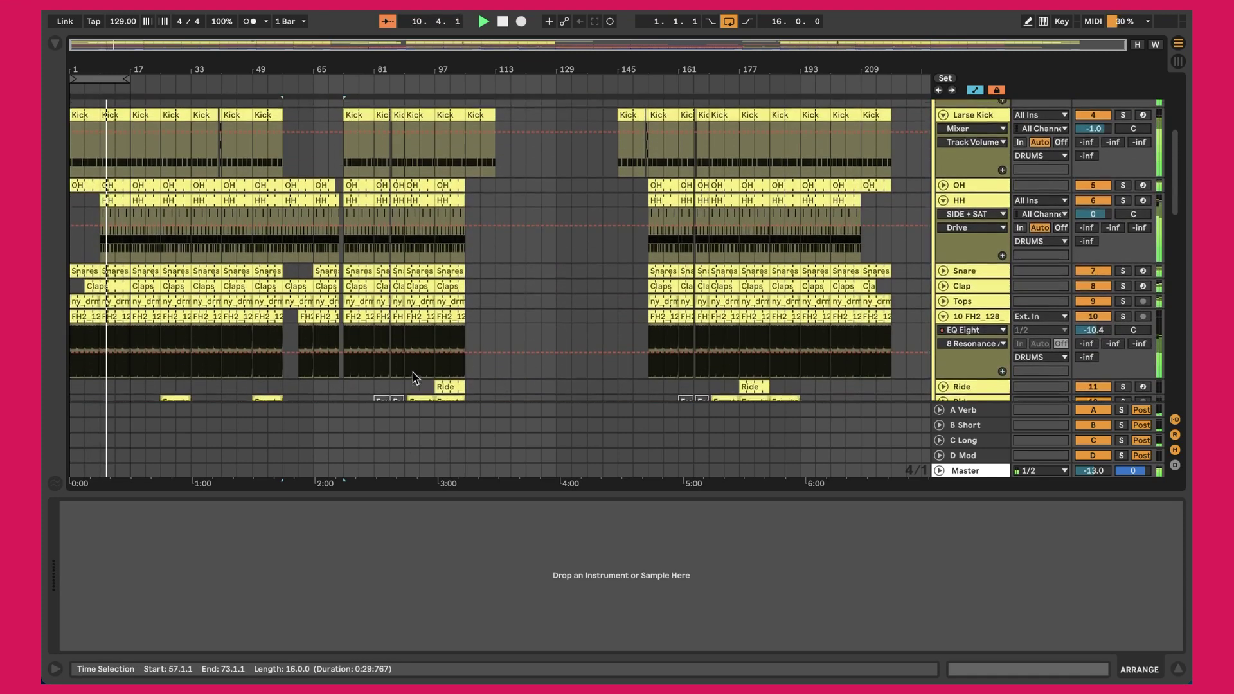
scroll(413, 372, "up", 3)
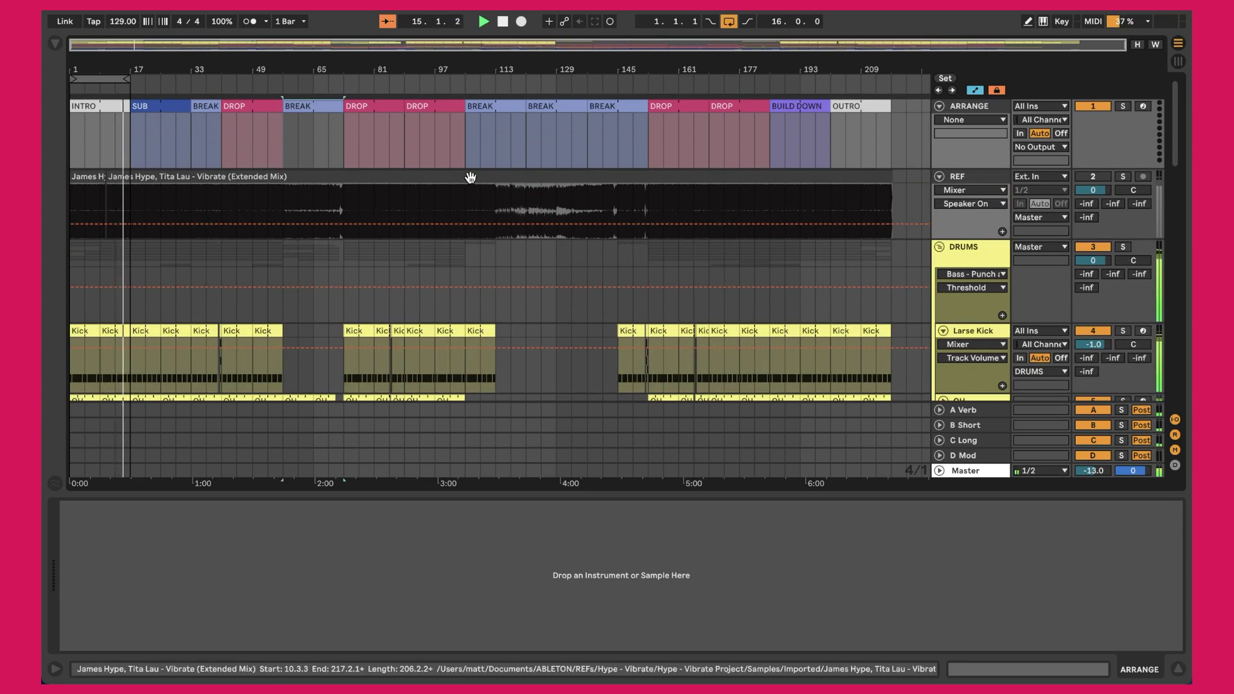
Review the drum and bass clips, and select the INTRO, SUB, second BREAK and following two DROP sections for comparison
scroll(470, 177, "down", 5)
scroll(470, 177, "down", 2)
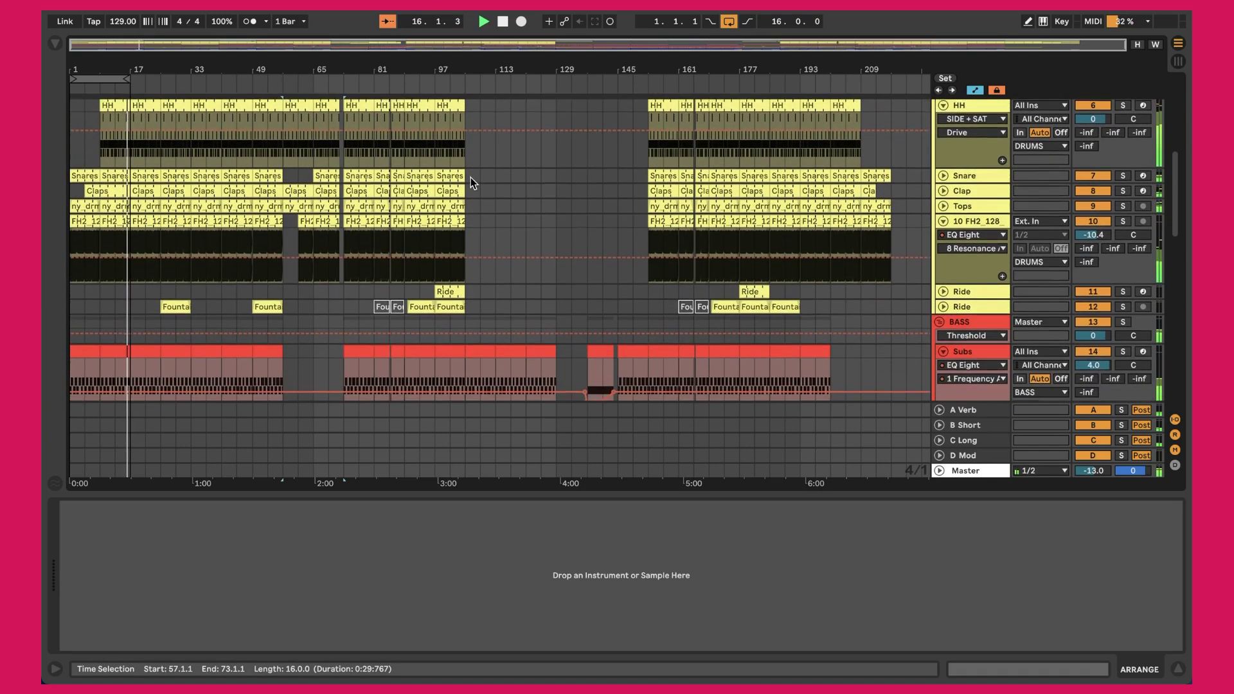
scroll(470, 177, "up", 7)
left_click(95, 108)
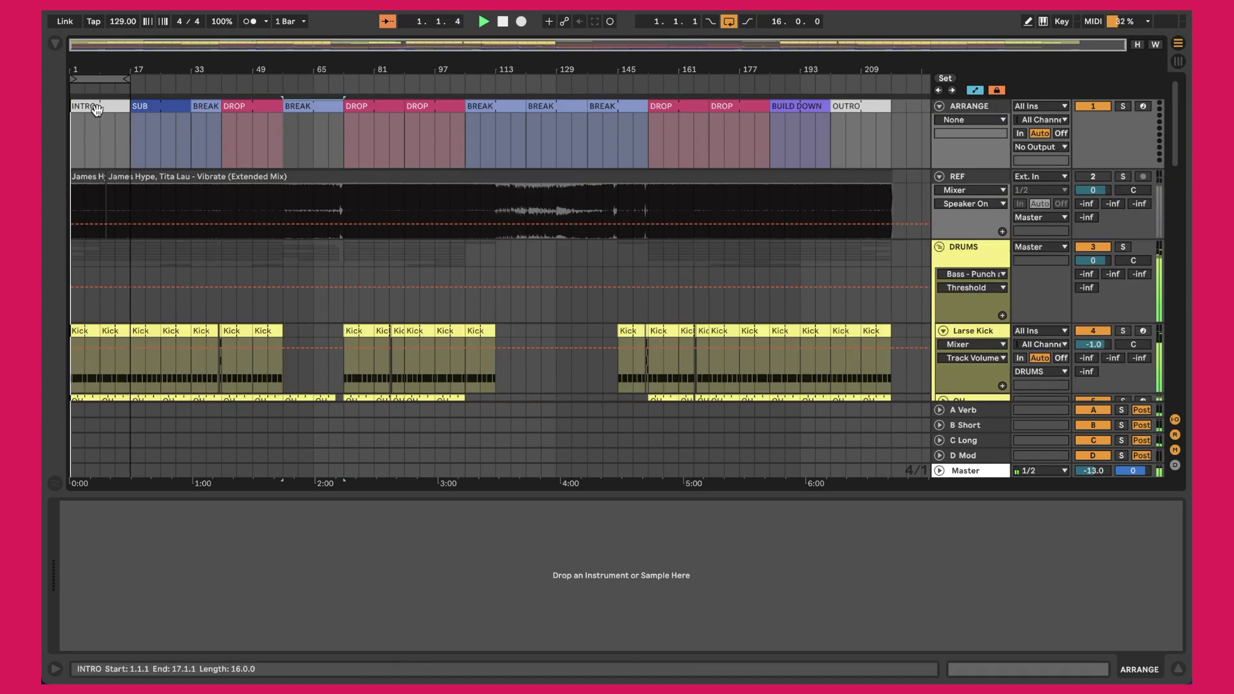
left_click(156, 104)
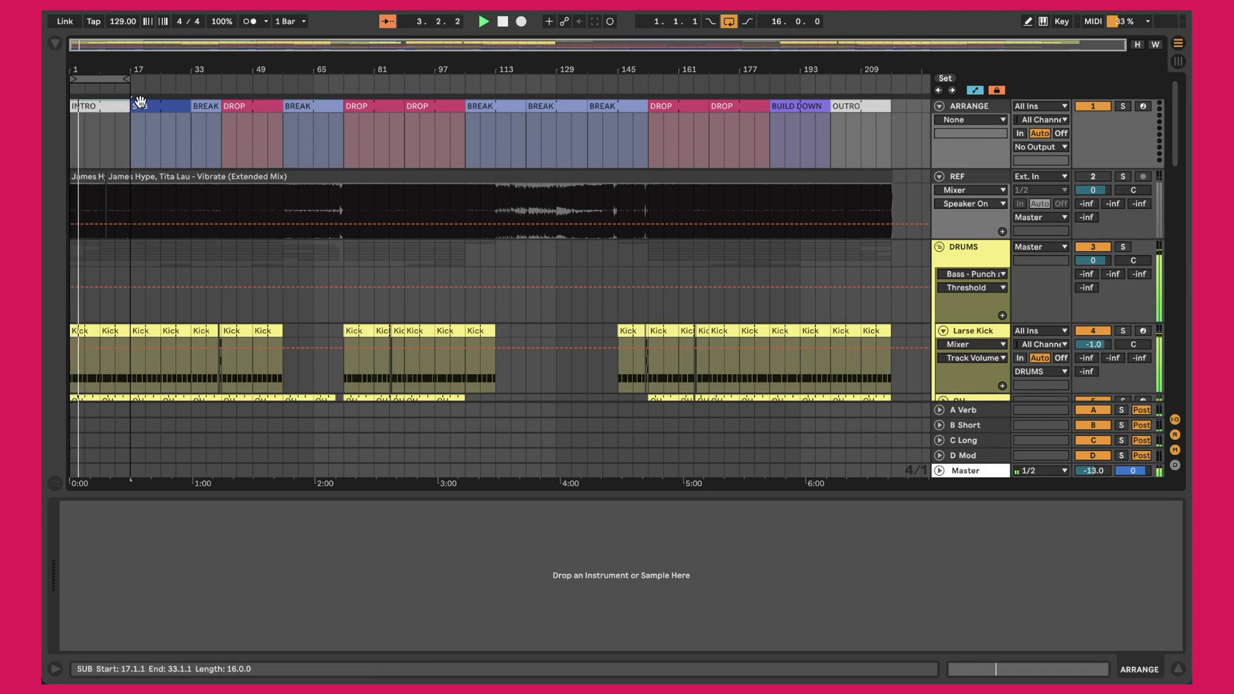
left_click(302, 108)
left_click(386, 103)
left_click(424, 105)
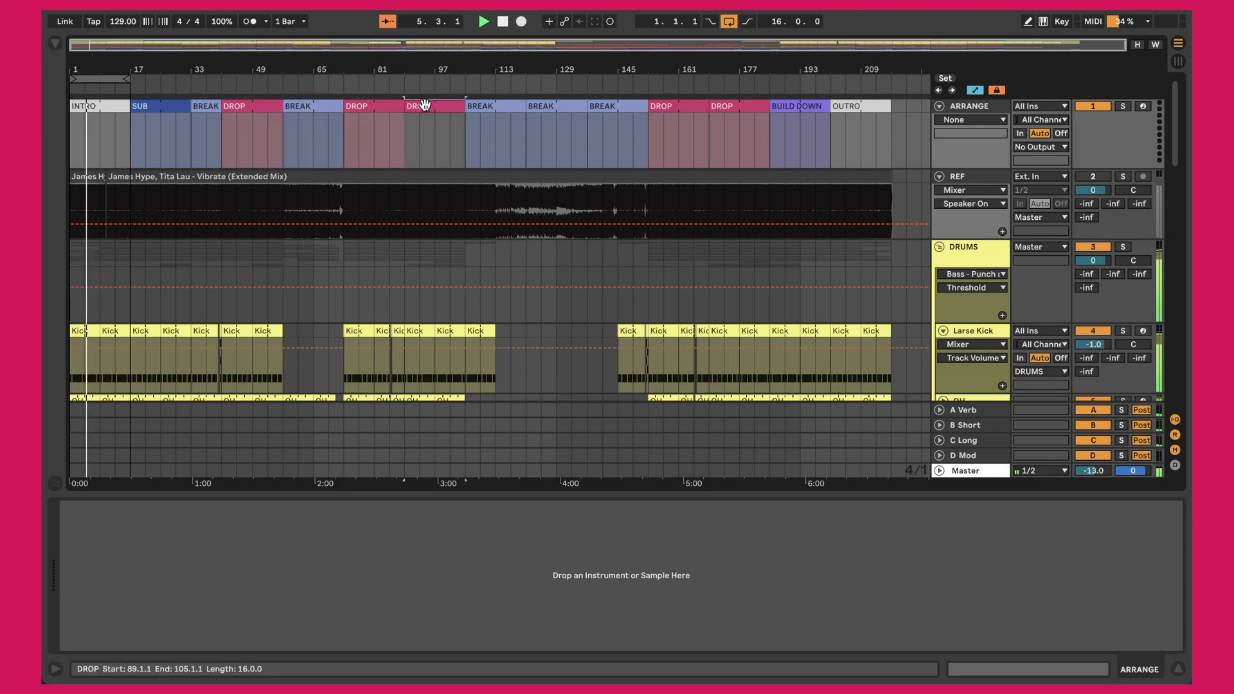
Examine the DRUMS, BASS and MELO groups across the full arrangement, placing the insert mark at bar 93 on the DRUMS group
scroll(427, 192, "down", 5)
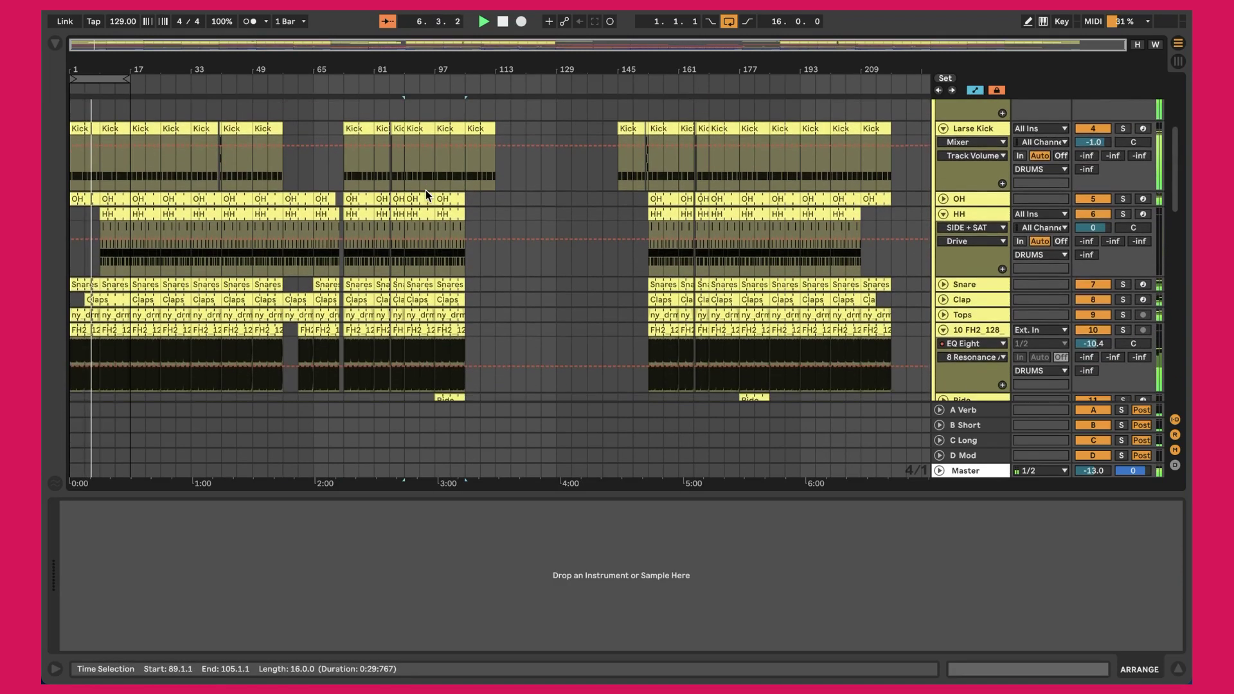
scroll(427, 193, "up", 5)
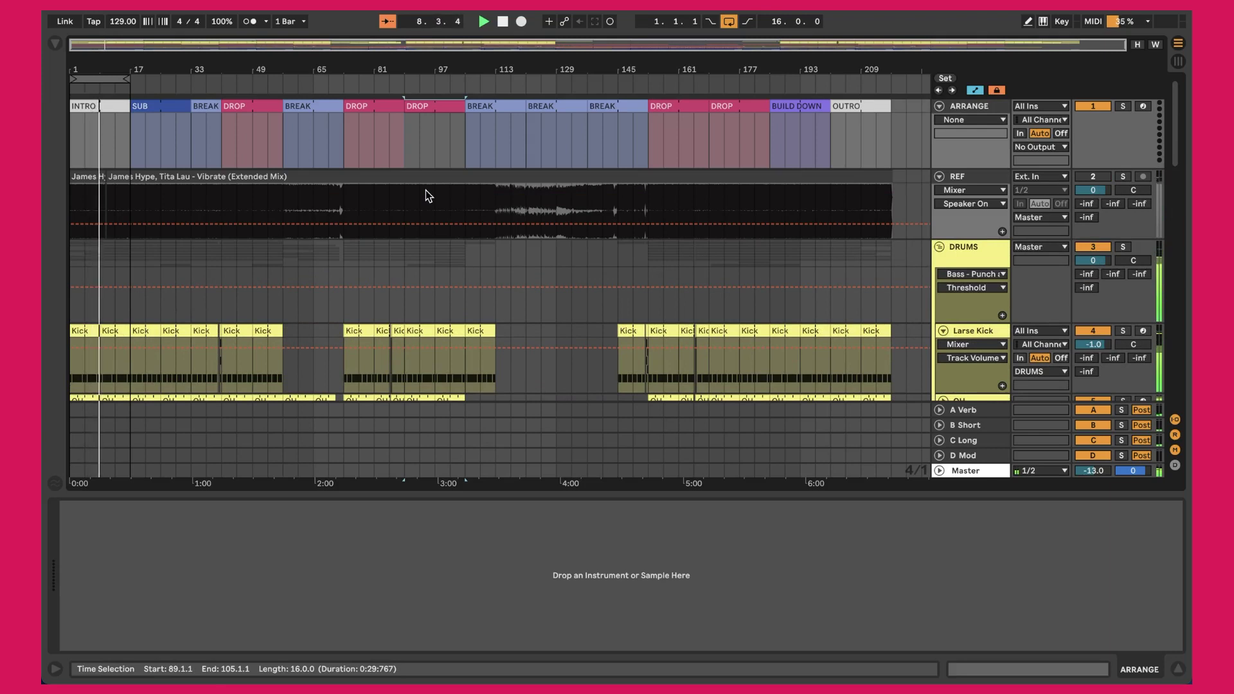
scroll(428, 196, "down", 1)
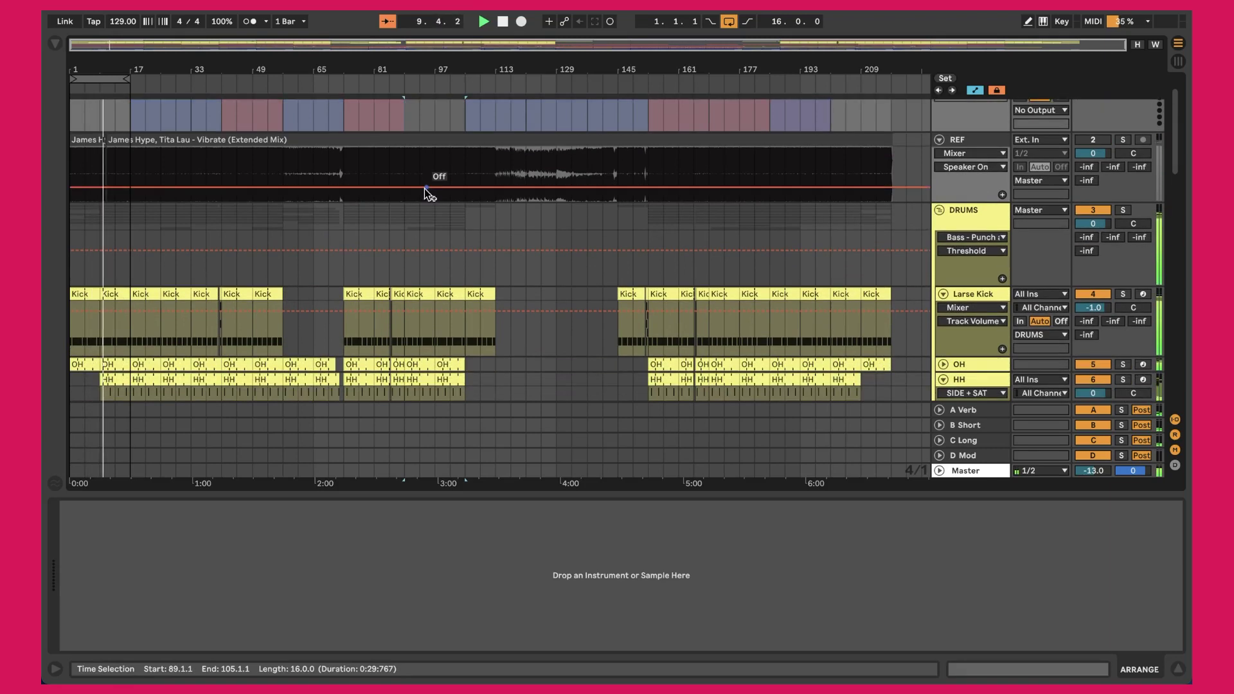
scroll(424, 187, "down", 2)
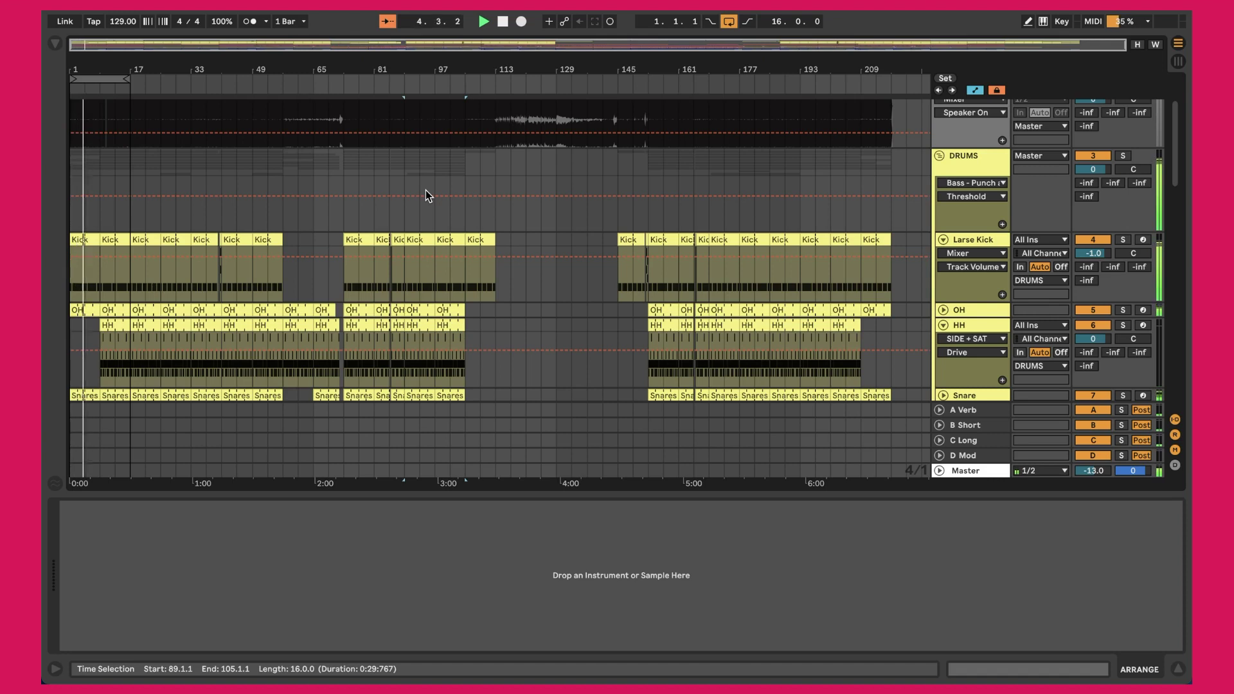
left_click(425, 190)
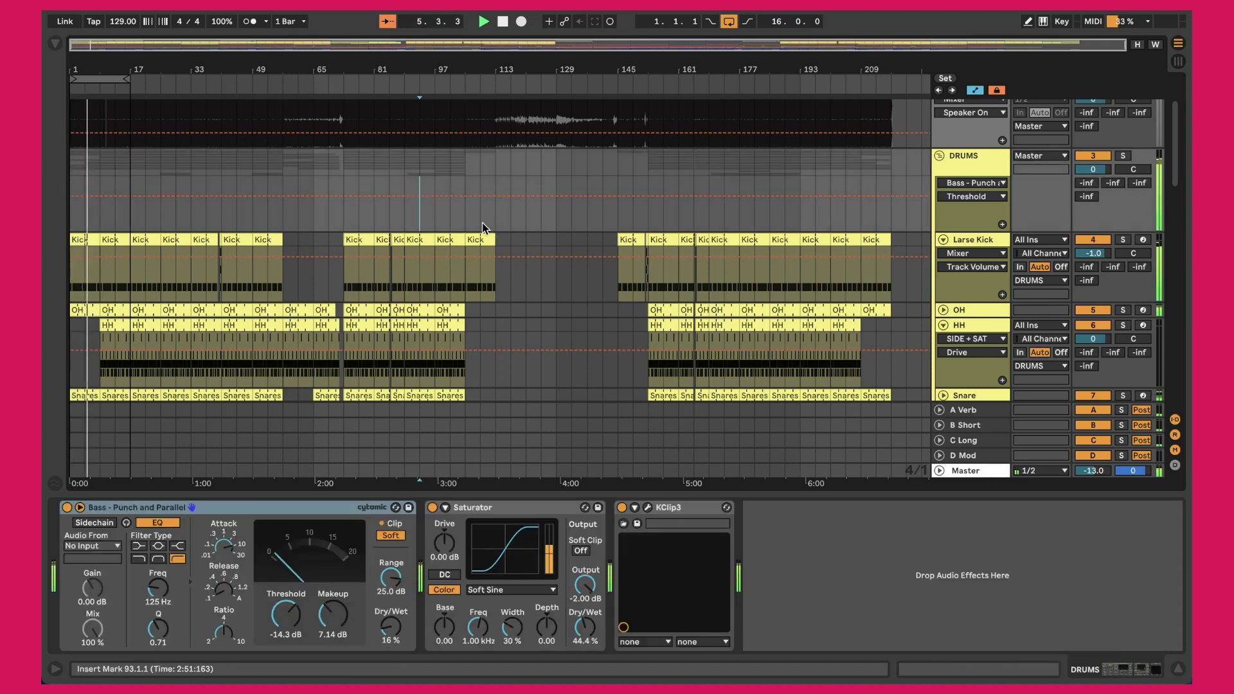
scroll(390, 205, "up", 3)
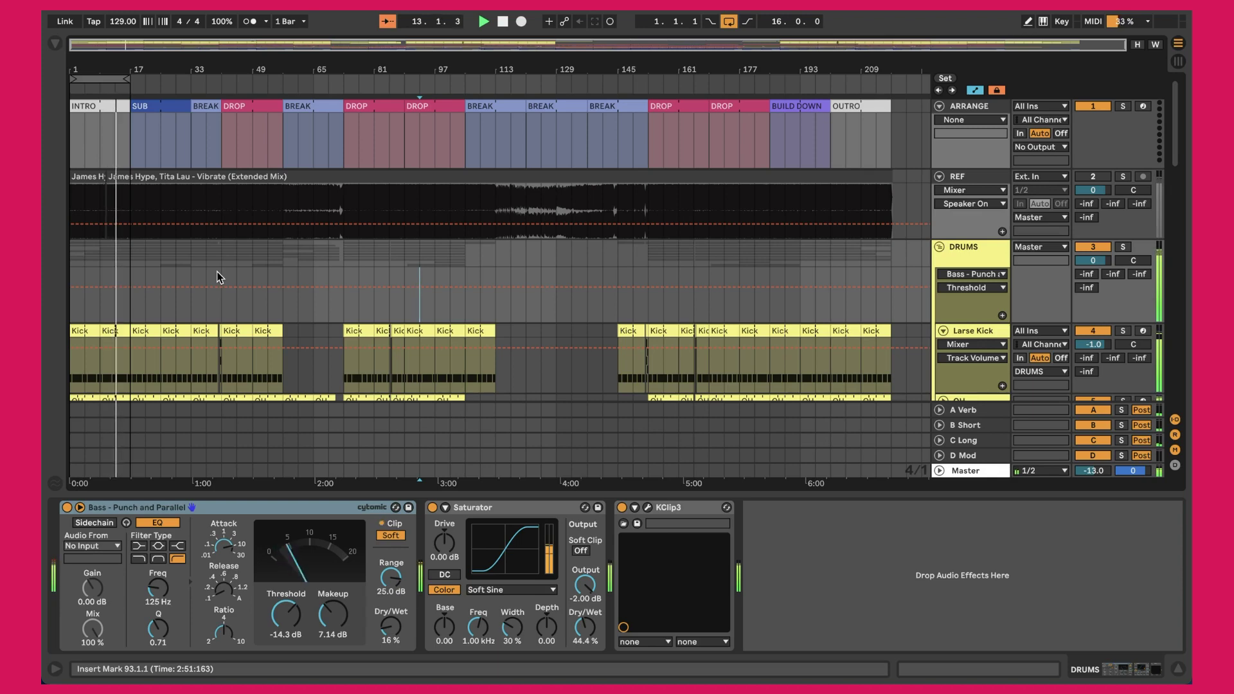
scroll(217, 271, "down", 10)
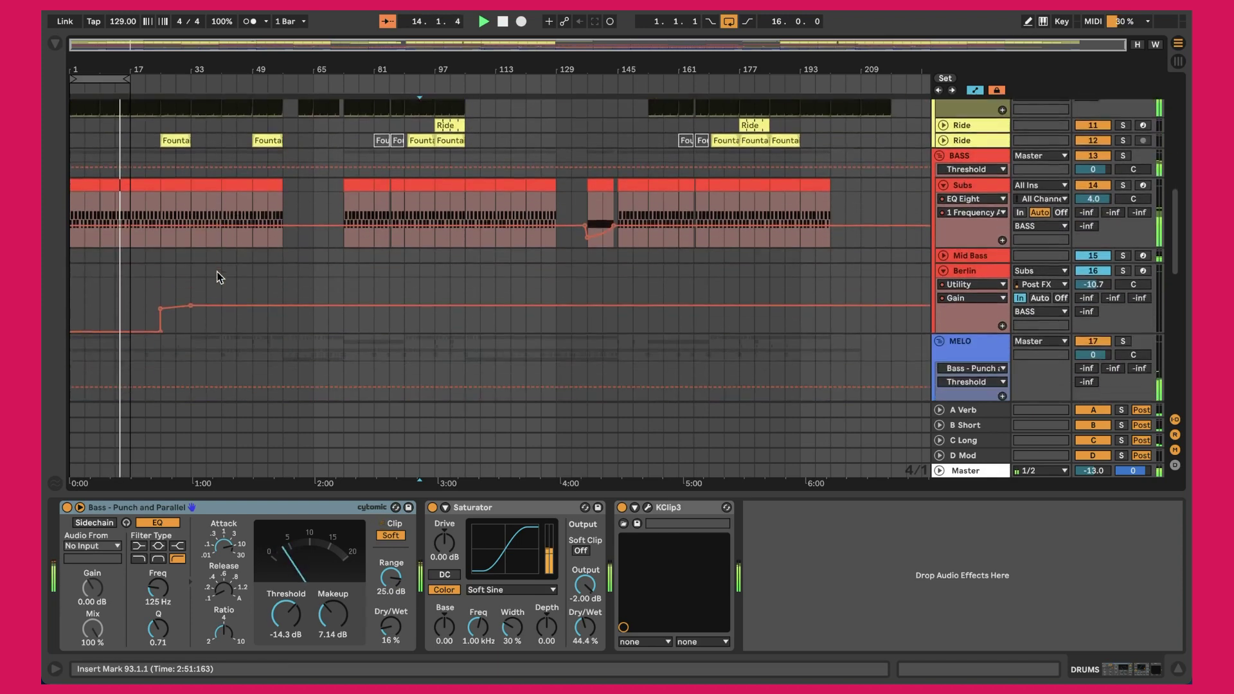
scroll(218, 277, "down", 8)
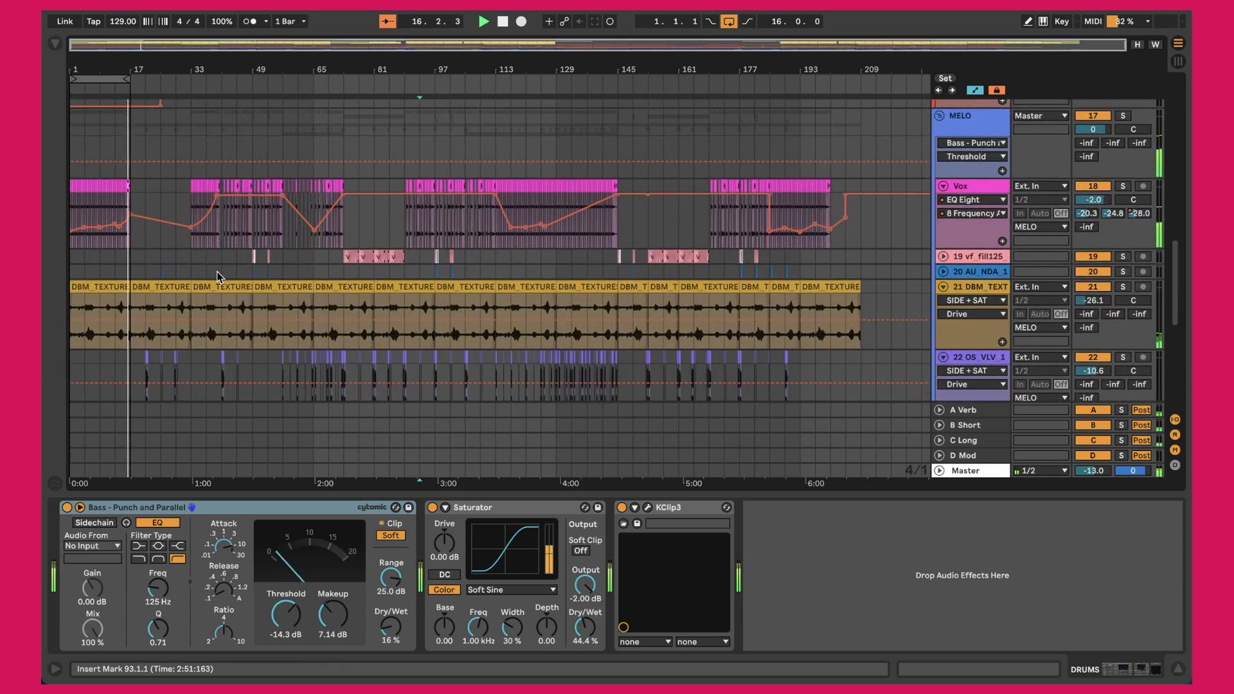
scroll(217, 276, "up", 10)
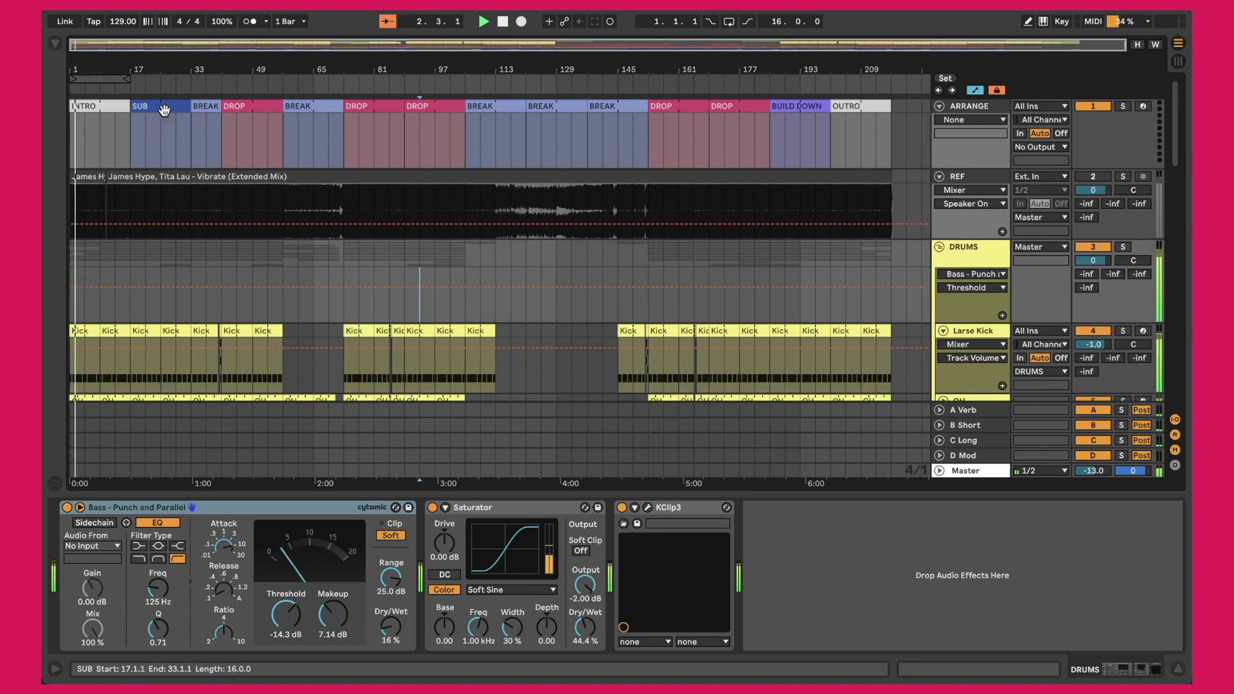
Zoom in on the INTRO section and select its first Kick clip and the HH clip starting at bar 9
left_click(101, 106)
key("plus")
key("plus")
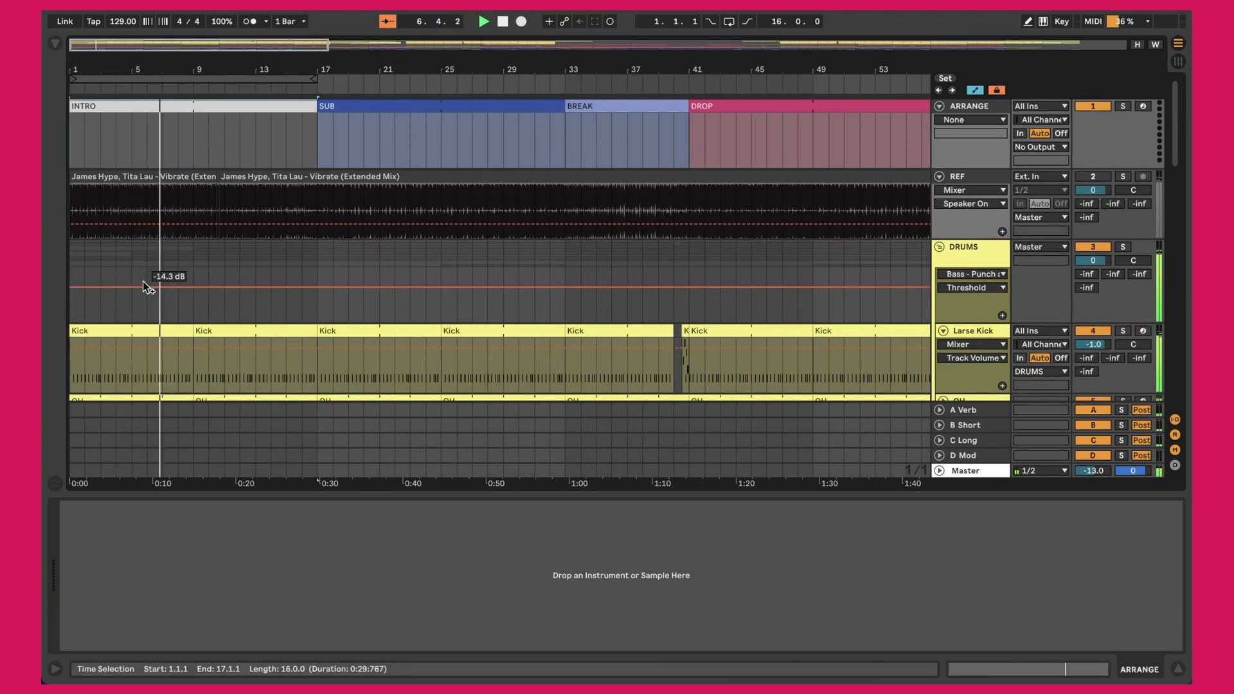
scroll(143, 280, "down", 2)
left_click(126, 267)
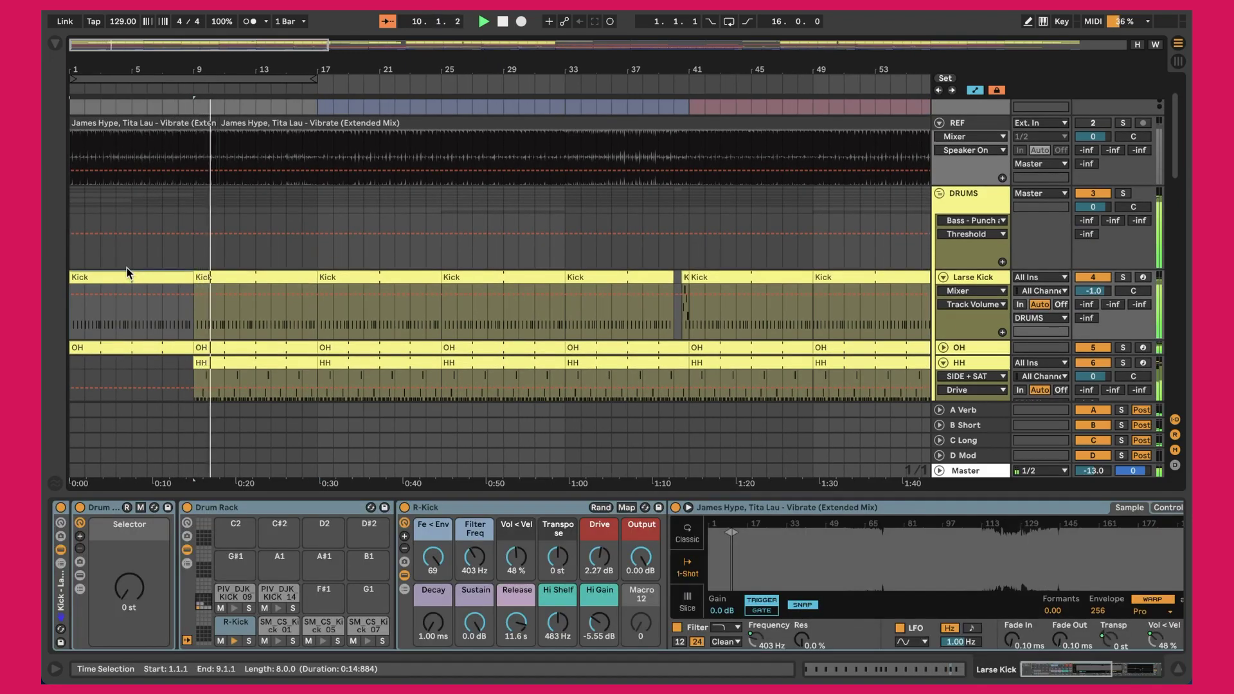
scroll(126, 268, "down", 6)
left_click(222, 195)
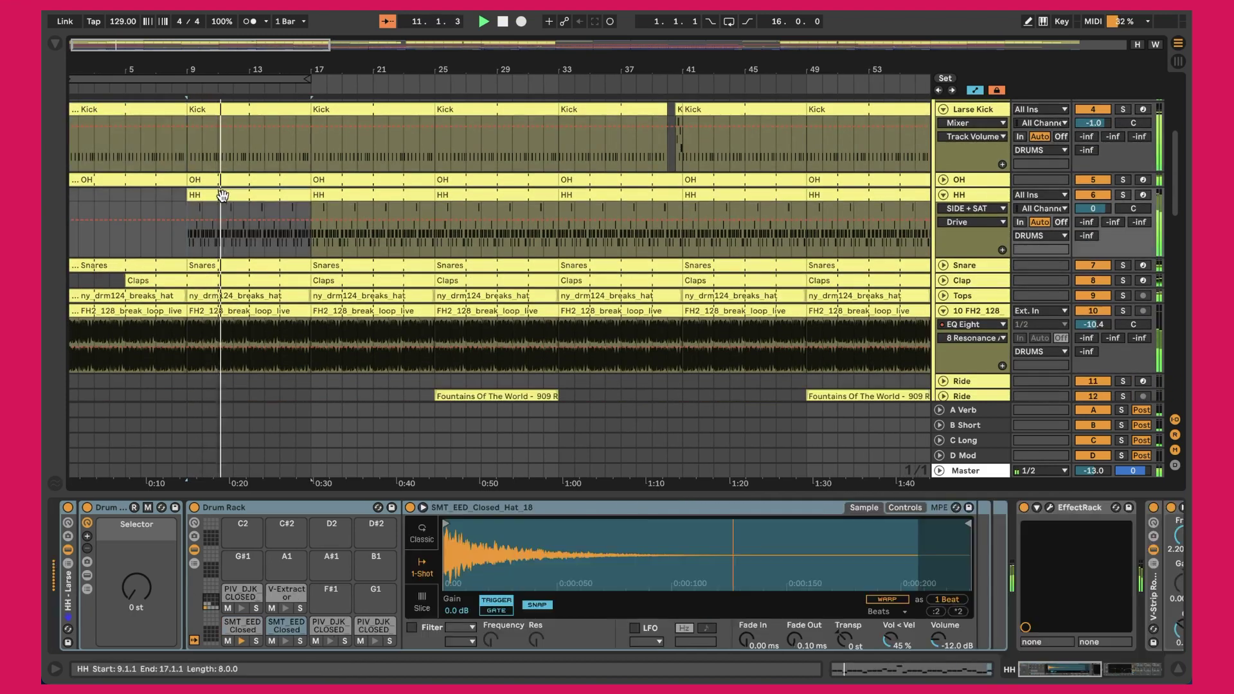
Examine the INTRO's vocal, texture and FX clips on the MELO and FX group tracks
scroll(222, 194, "down", 10)
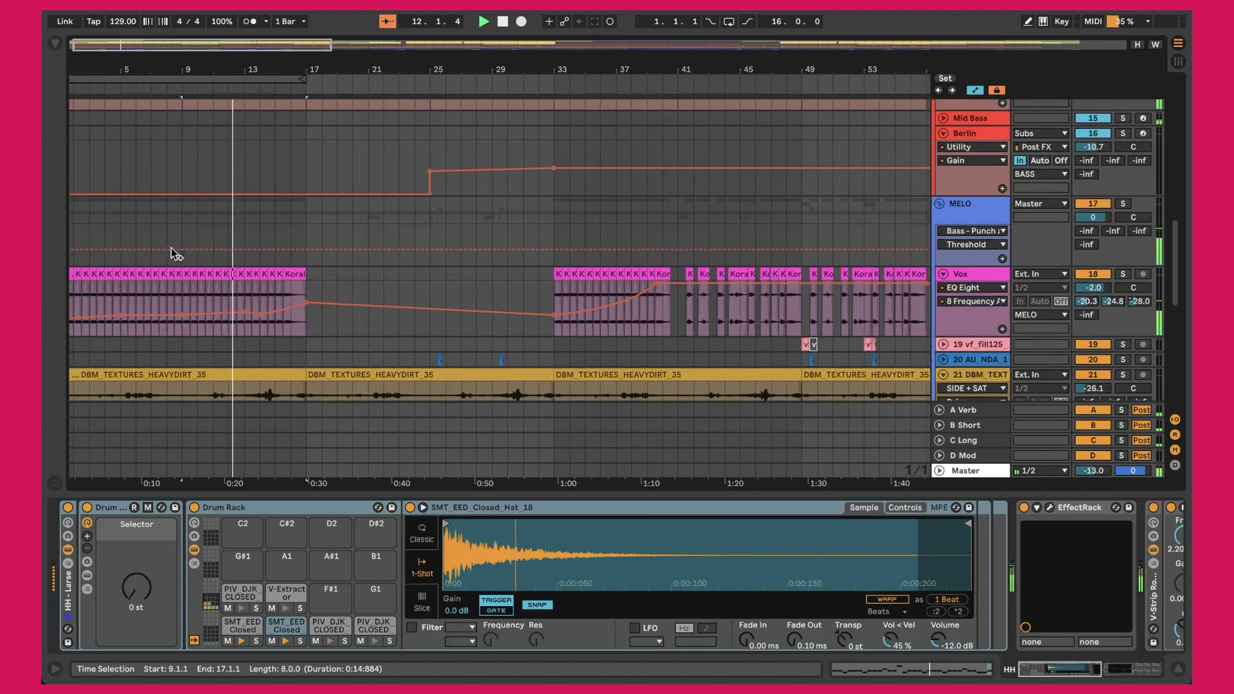
scroll(214, 289, "down", 8)
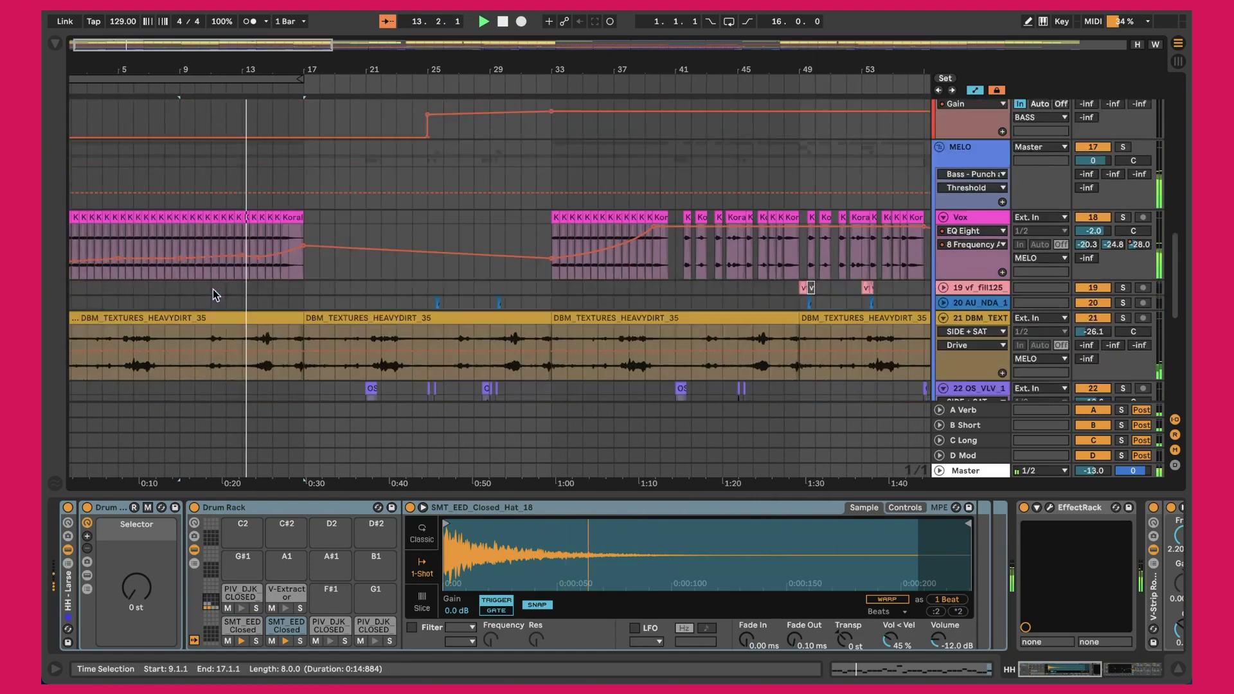
scroll(213, 289, "down", 5)
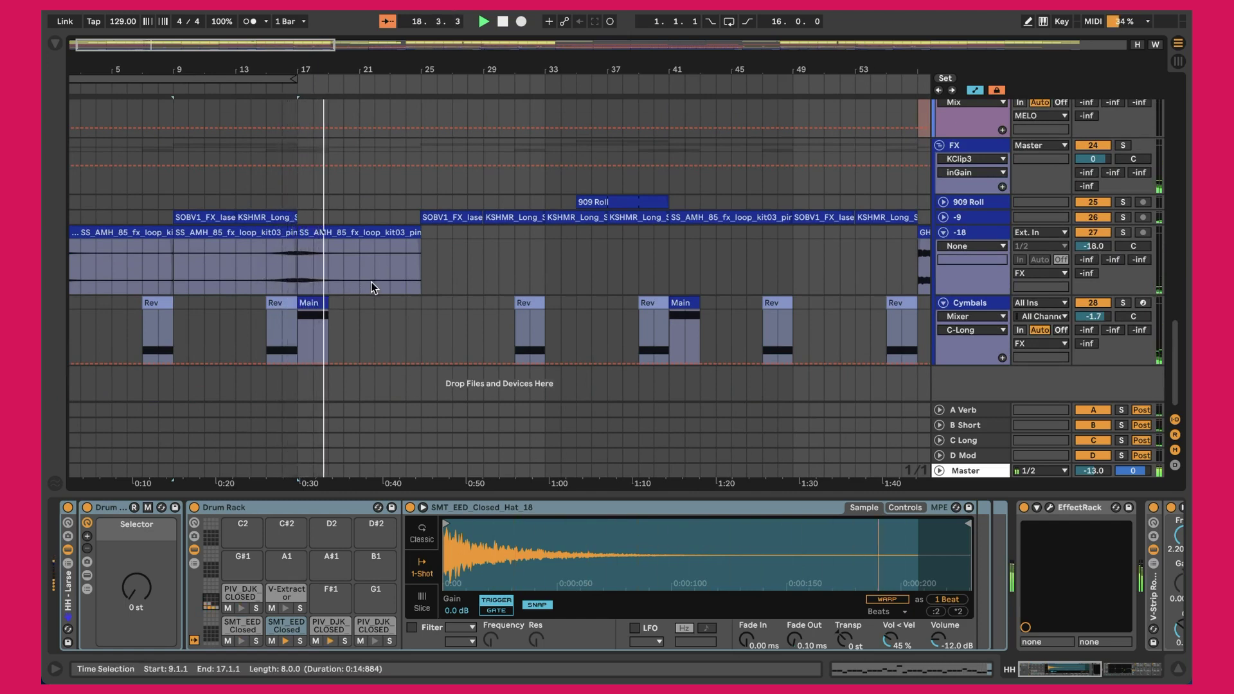
scroll(323, 254, "up", 15)
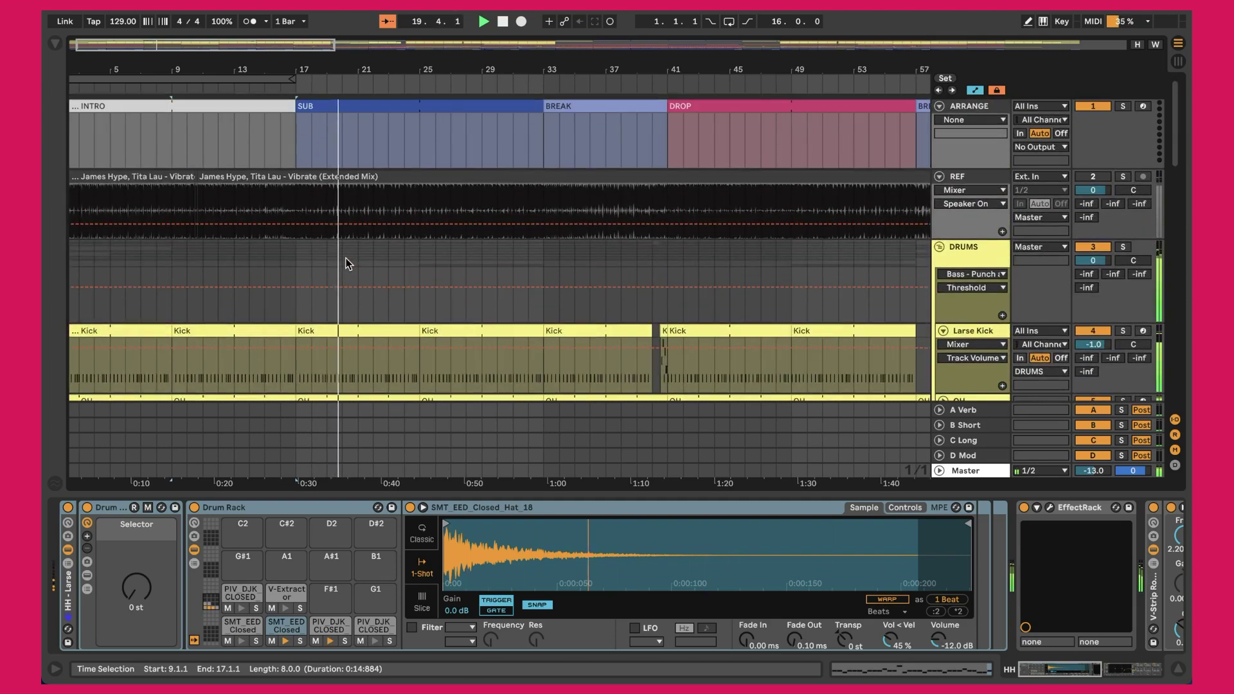
Select the SUB section from bar 17 to 33 and examine its drum, bass and melodic layers
left_click(331, 105)
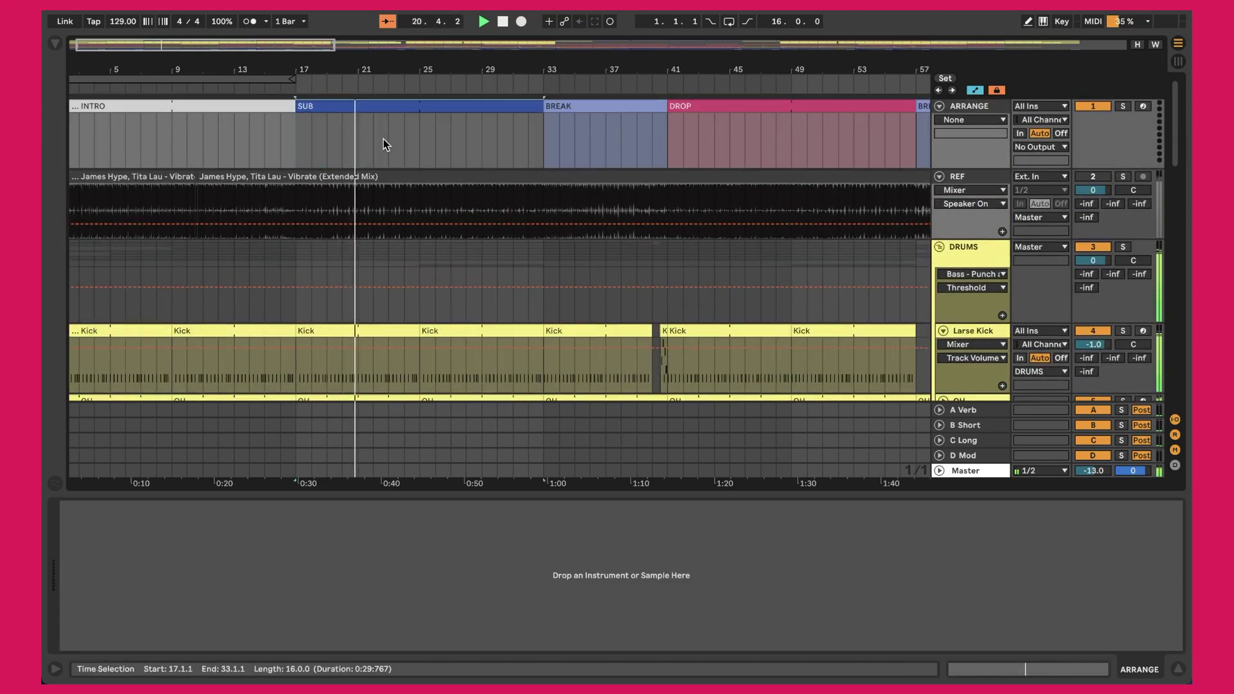
scroll(383, 139, "down", 15)
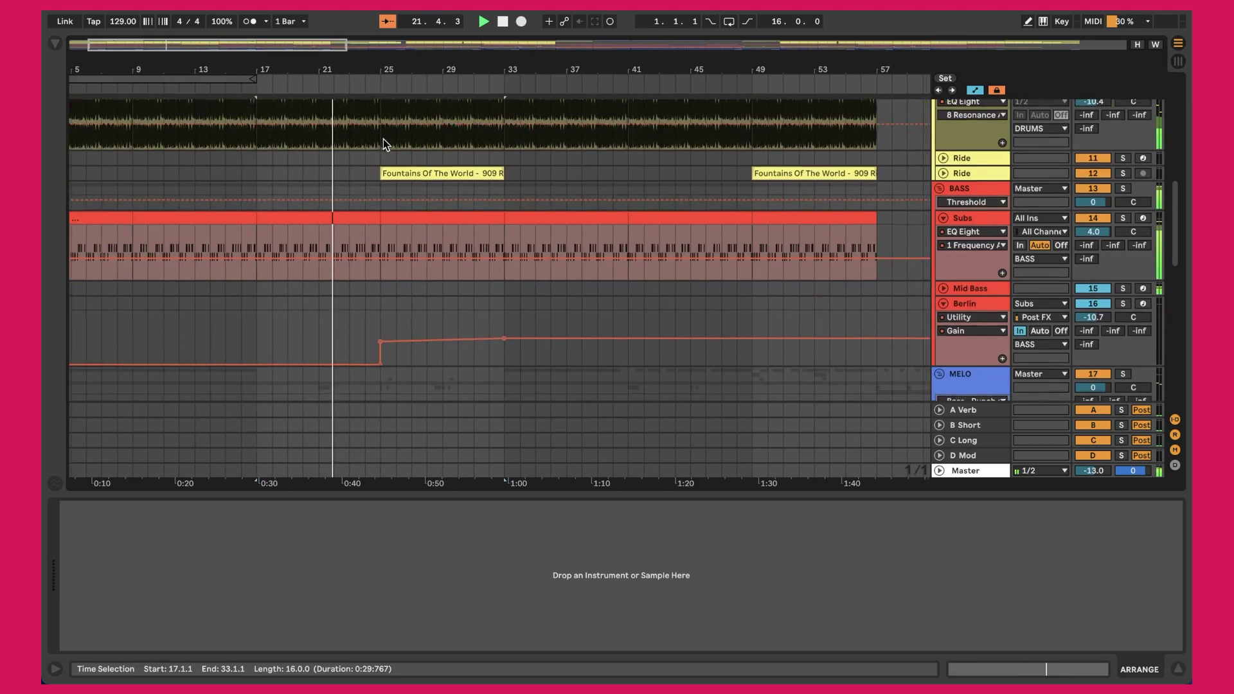
scroll(383, 139, "down", 8)
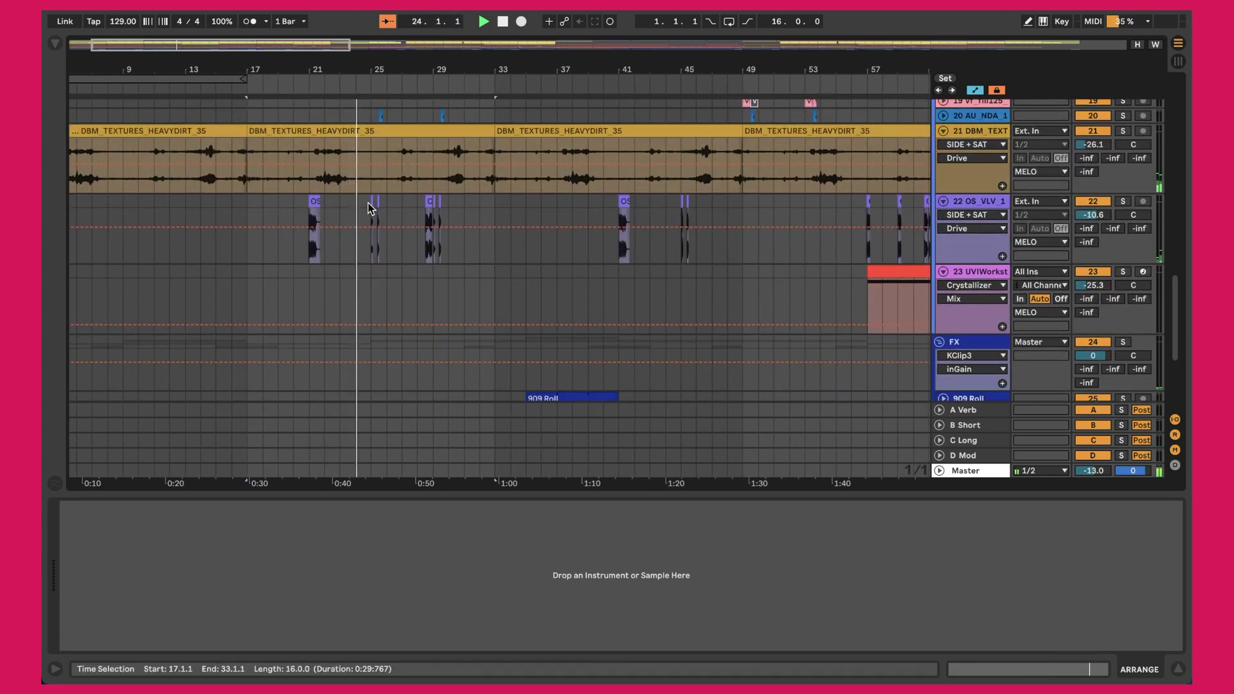
scroll(353, 212, "up", 10)
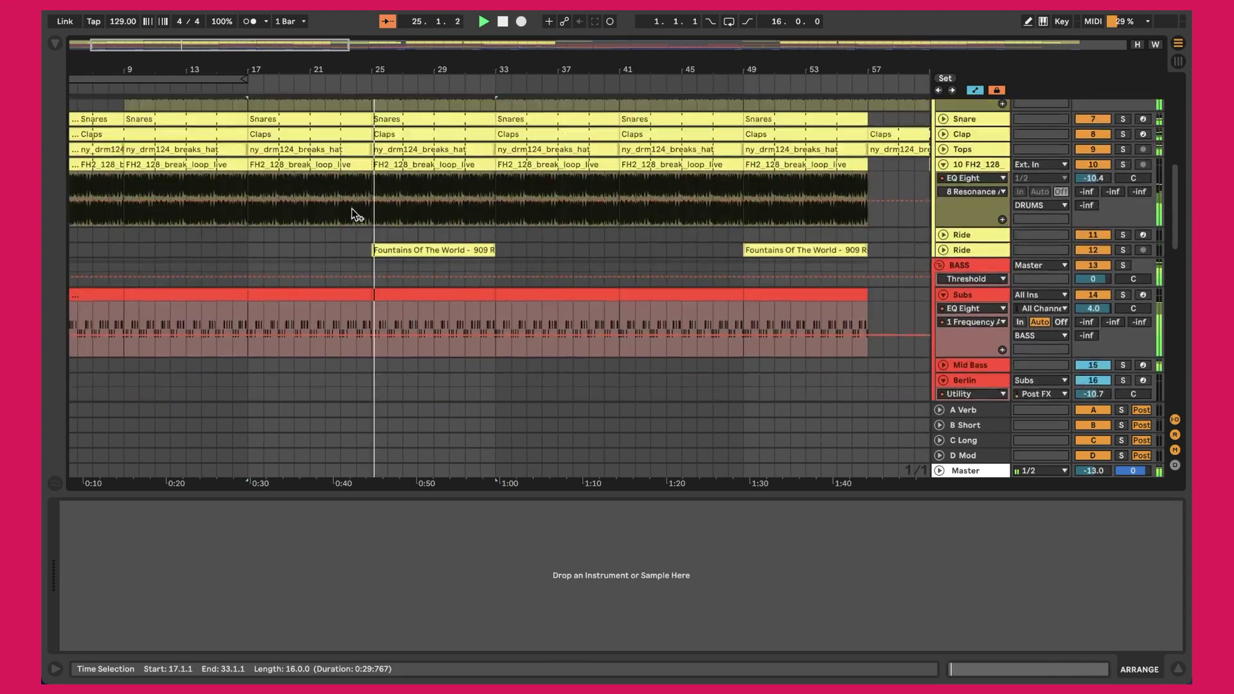
scroll(370, 226, "down", 2)
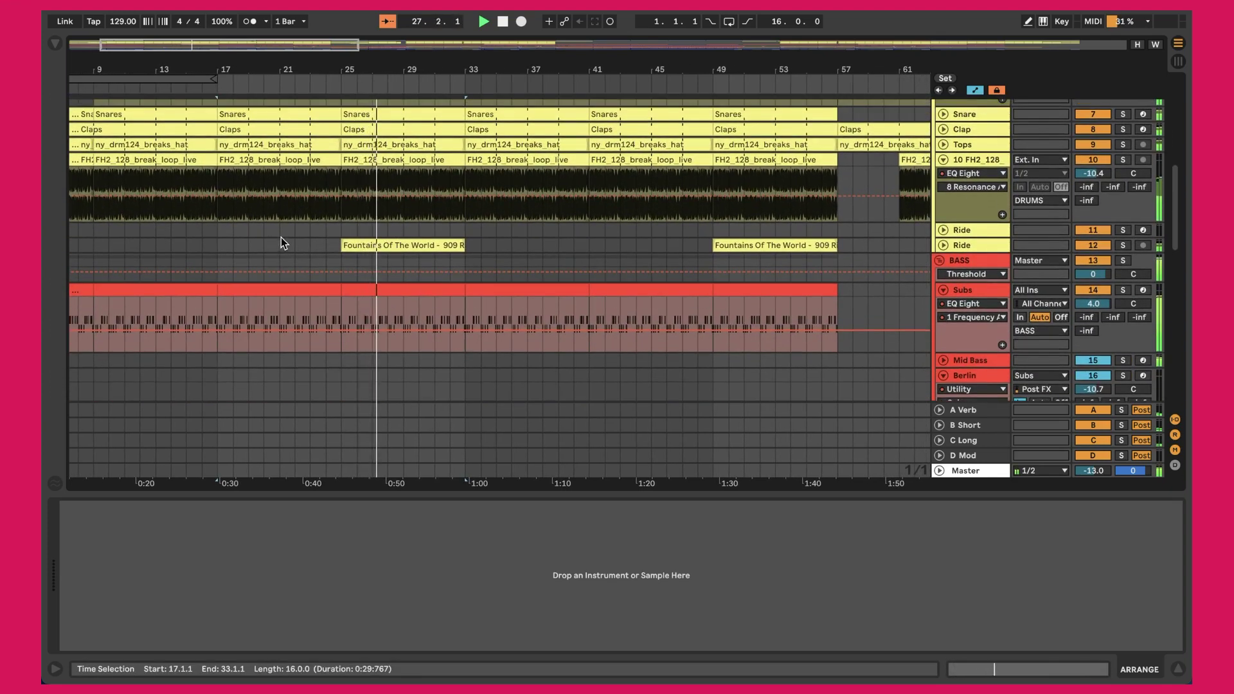
Unfold the second Ride track, select its clip at bar 25, try a track volume of 6.0 dB, and undo the volume change
left_click(942, 246)
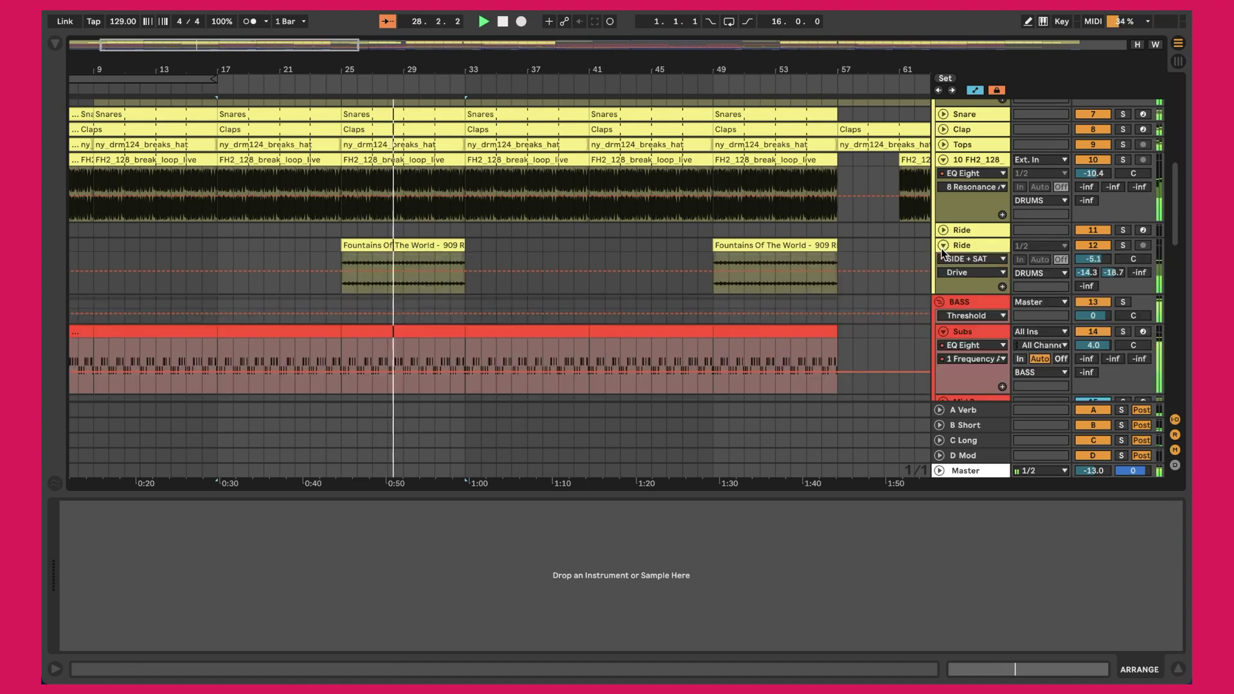
left_click(396, 249)
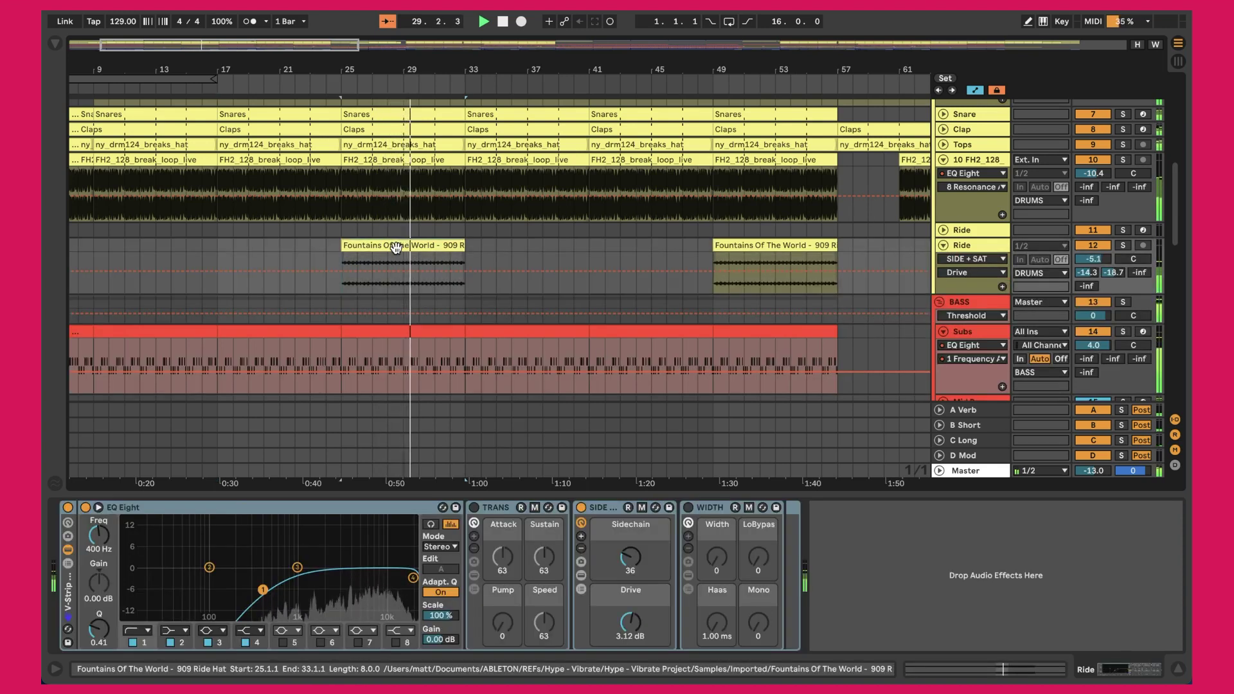
left_click_drag(1092, 259, 1092, 233)
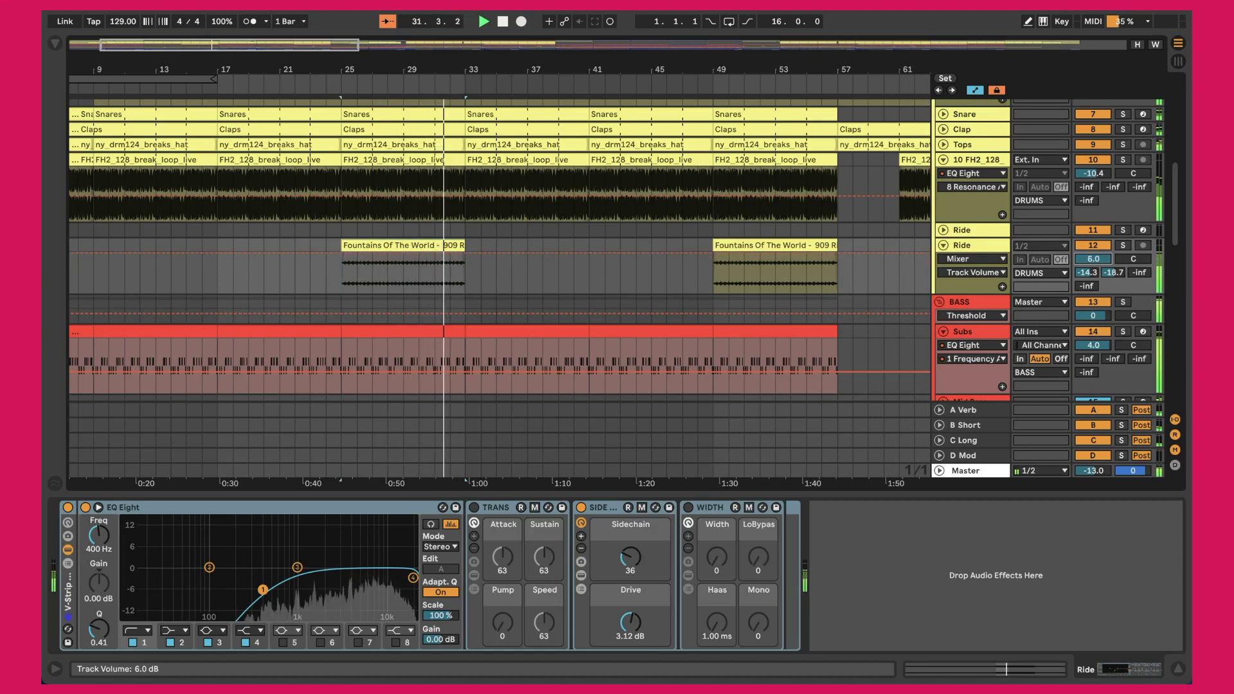
key("super+z")
Examine the BREAK section from bar 33, comparing its FX sweeps, drum clips and the Vox filter automation
scroll(550, 249, "down", 10)
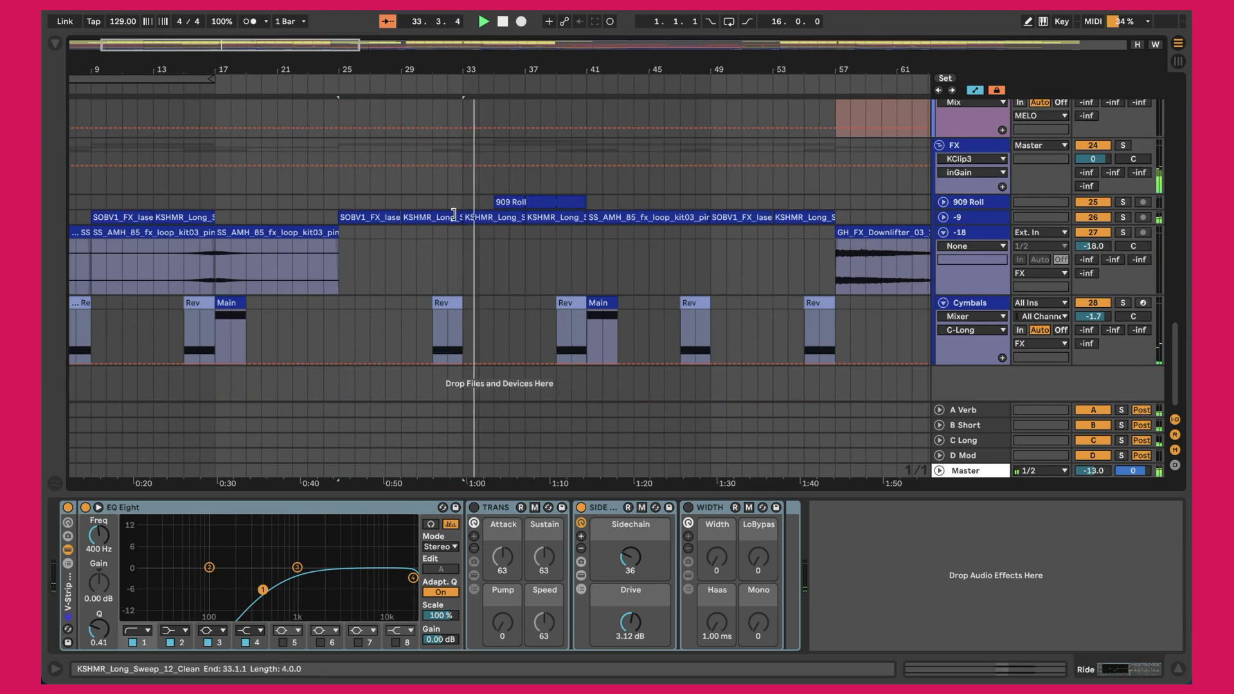
scroll(490, 205, "up", 10)
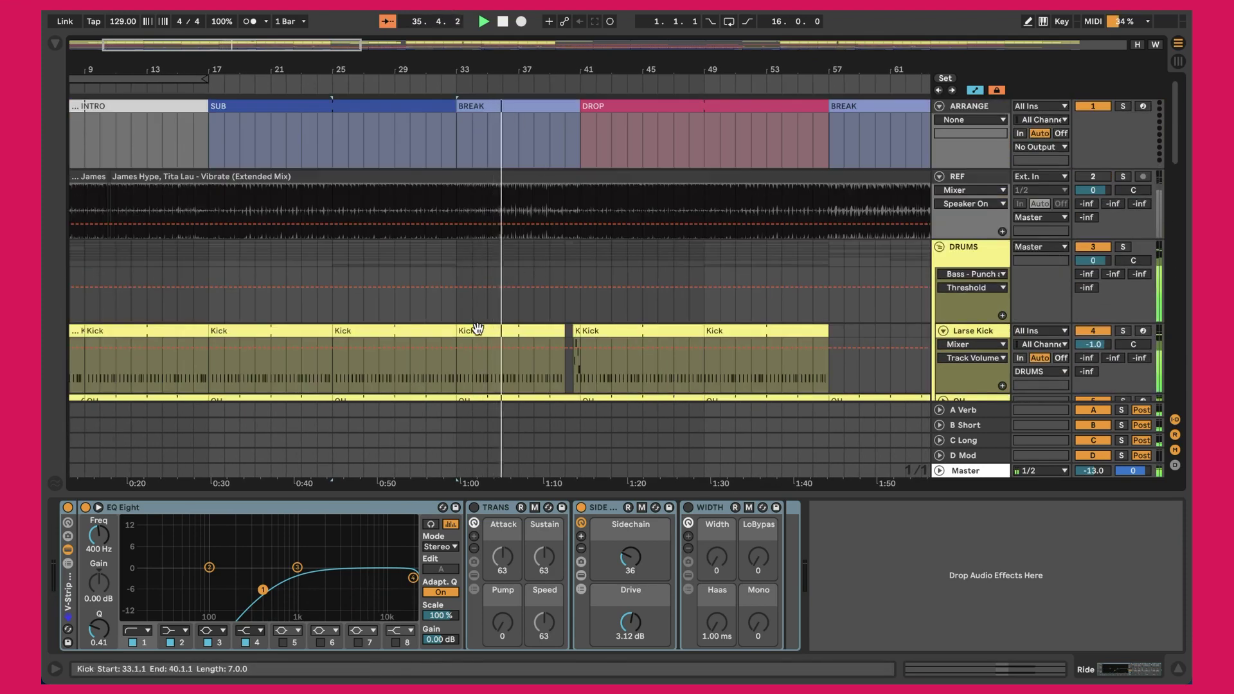
scroll(503, 325, "down", 6)
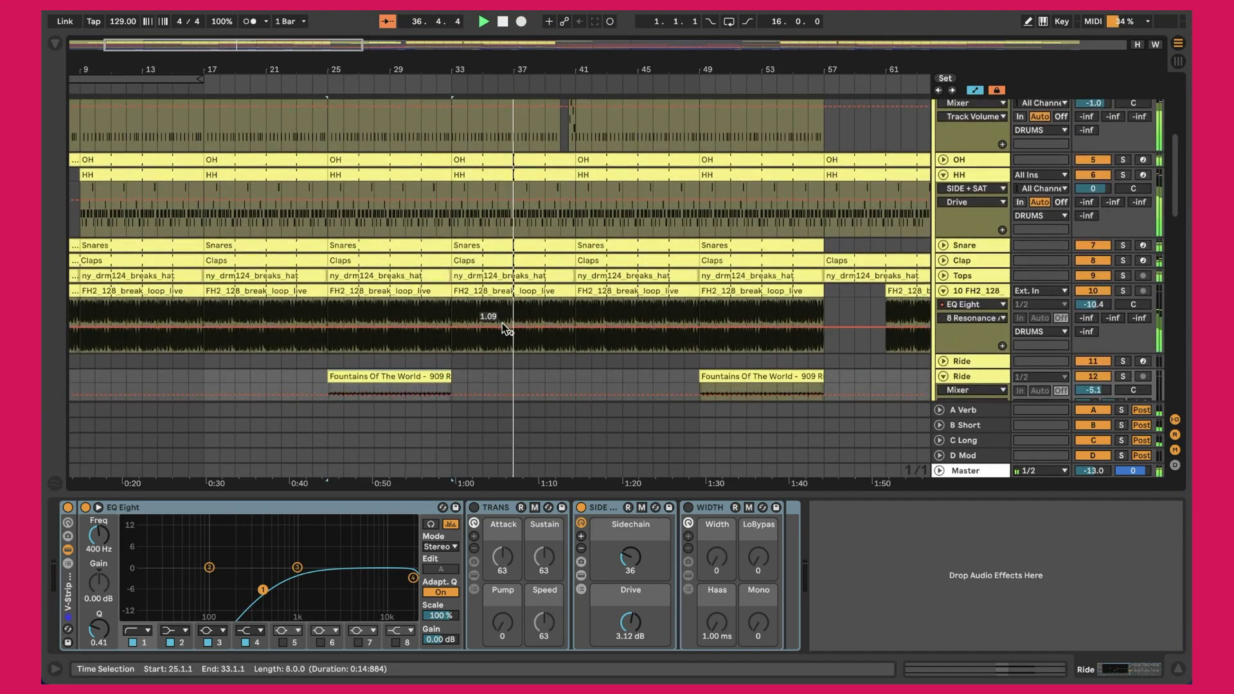
scroll(503, 325, "down", 3)
scroll(495, 320, "down", 4)
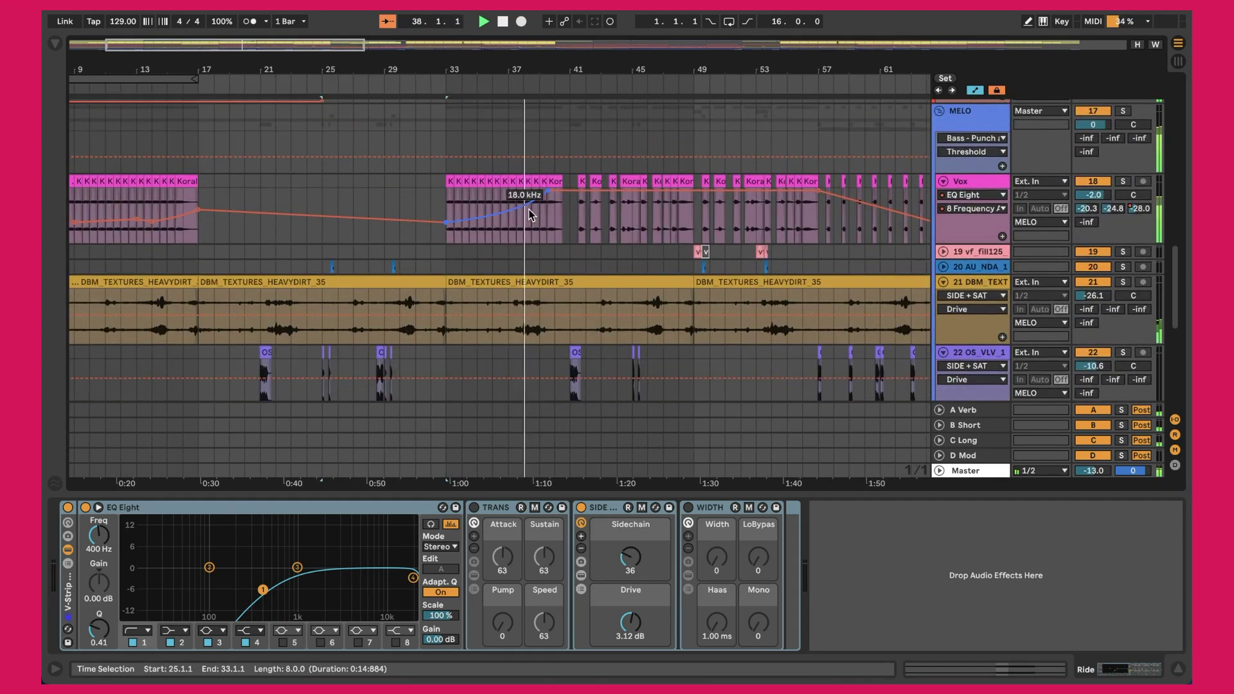
Examine the transition from BREAK to DROP around bar 41, comparing the kick gap, Vox filter automation and 909 Roll clip
scroll(558, 192, "up", 12)
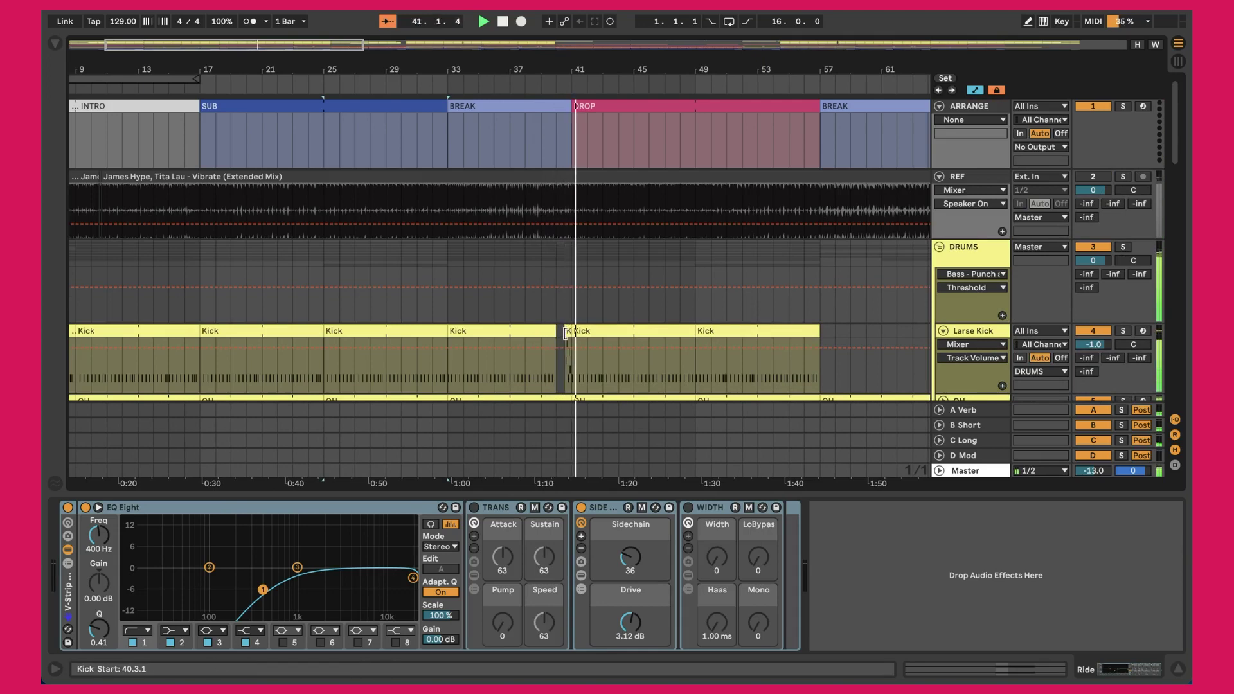
scroll(566, 334, "down", 15)
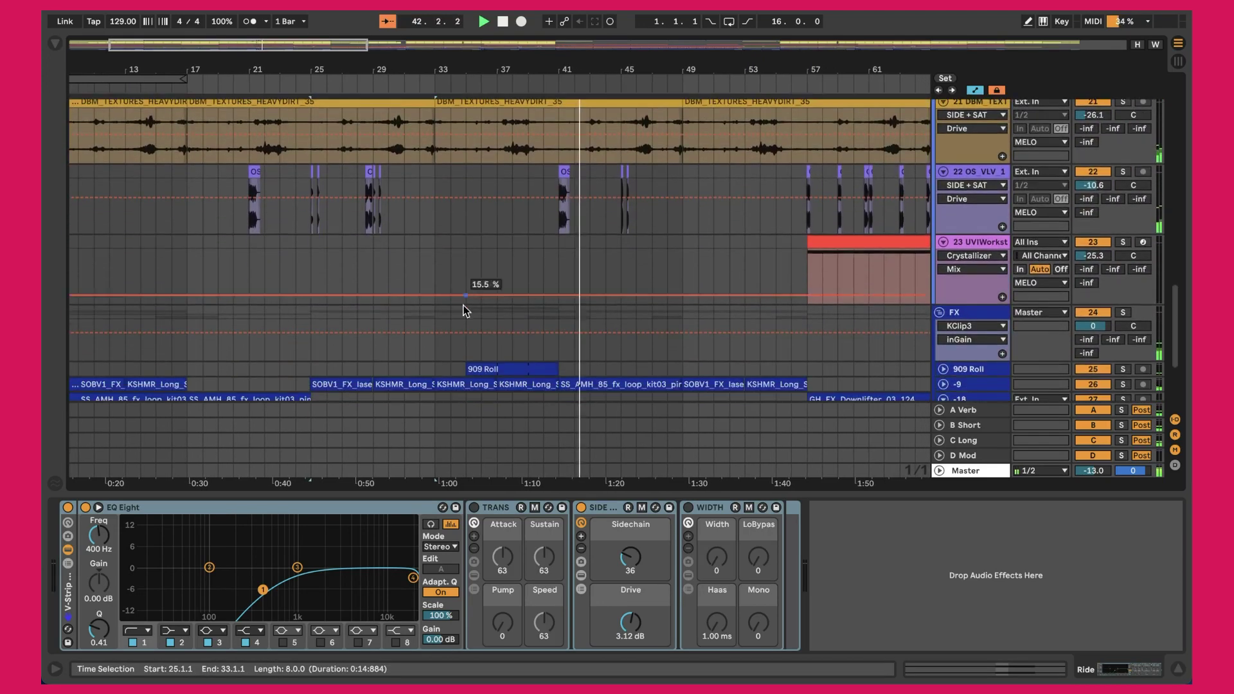
scroll(557, 365, "up", 5)
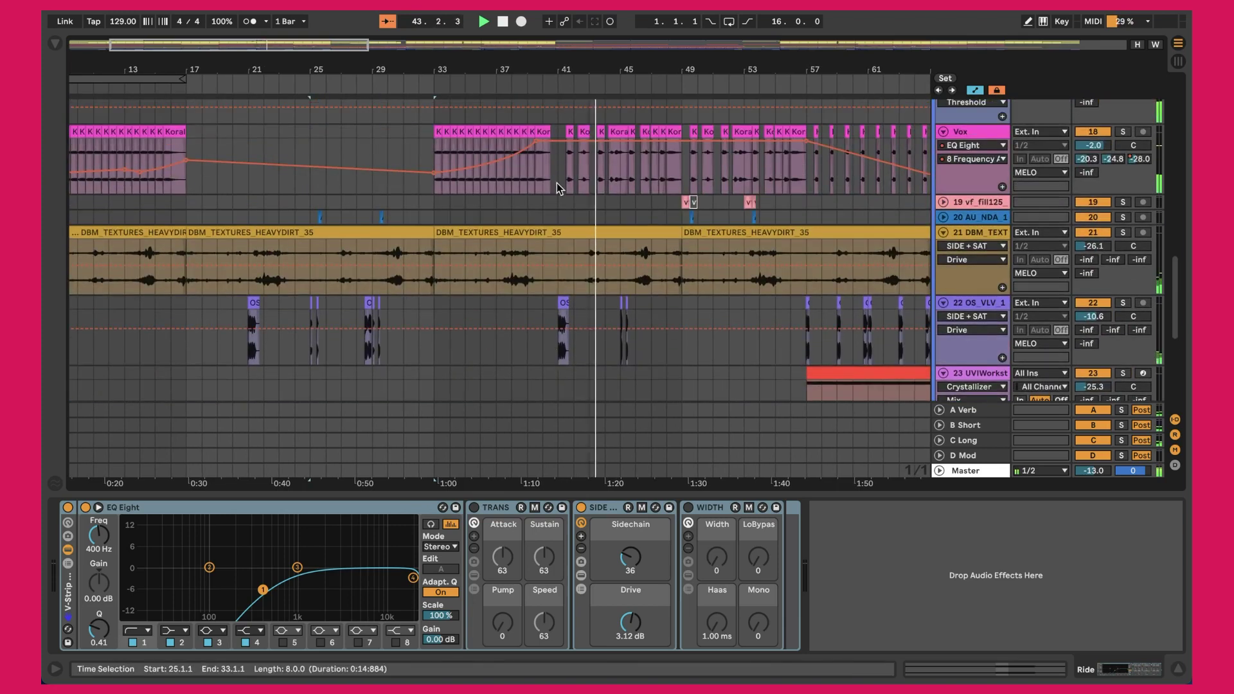
scroll(560, 206, "up", 10)
scroll(602, 214, "up", 6)
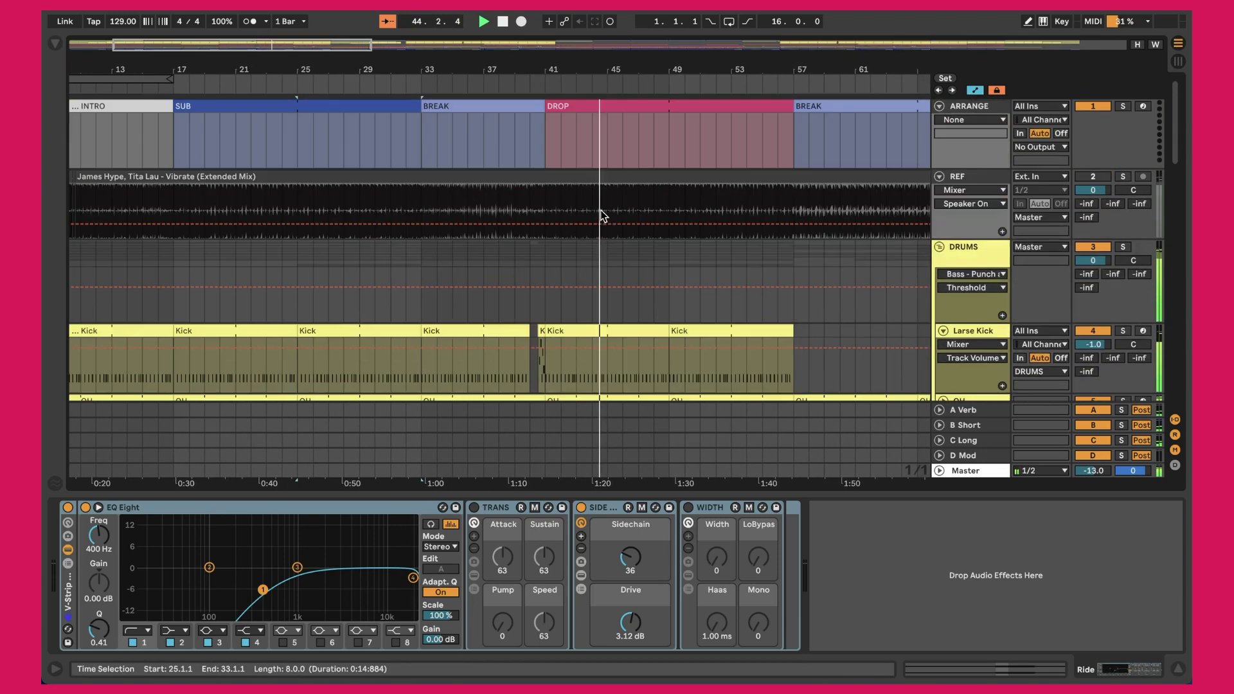
Select the DROP section from bar 41 to 57 and examine its drum, bass, vocal and FX layers
left_click(580, 114)
scroll(577, 106, "right", 6)
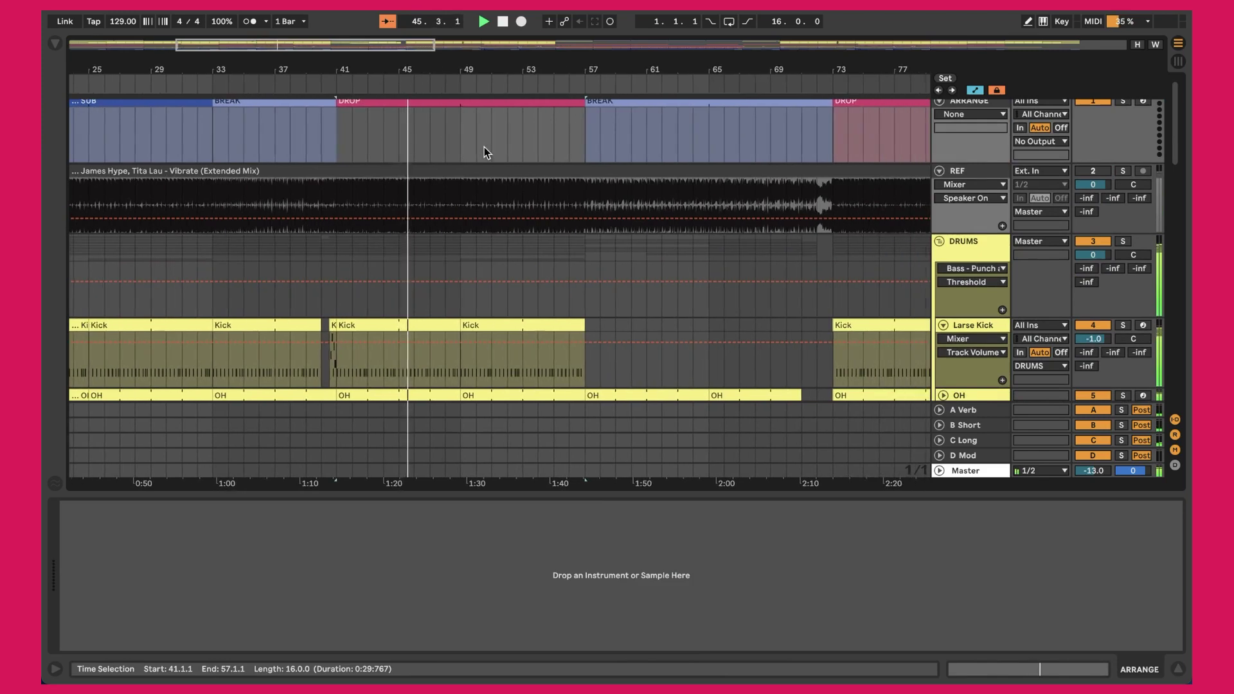
scroll(484, 146, "down", 15)
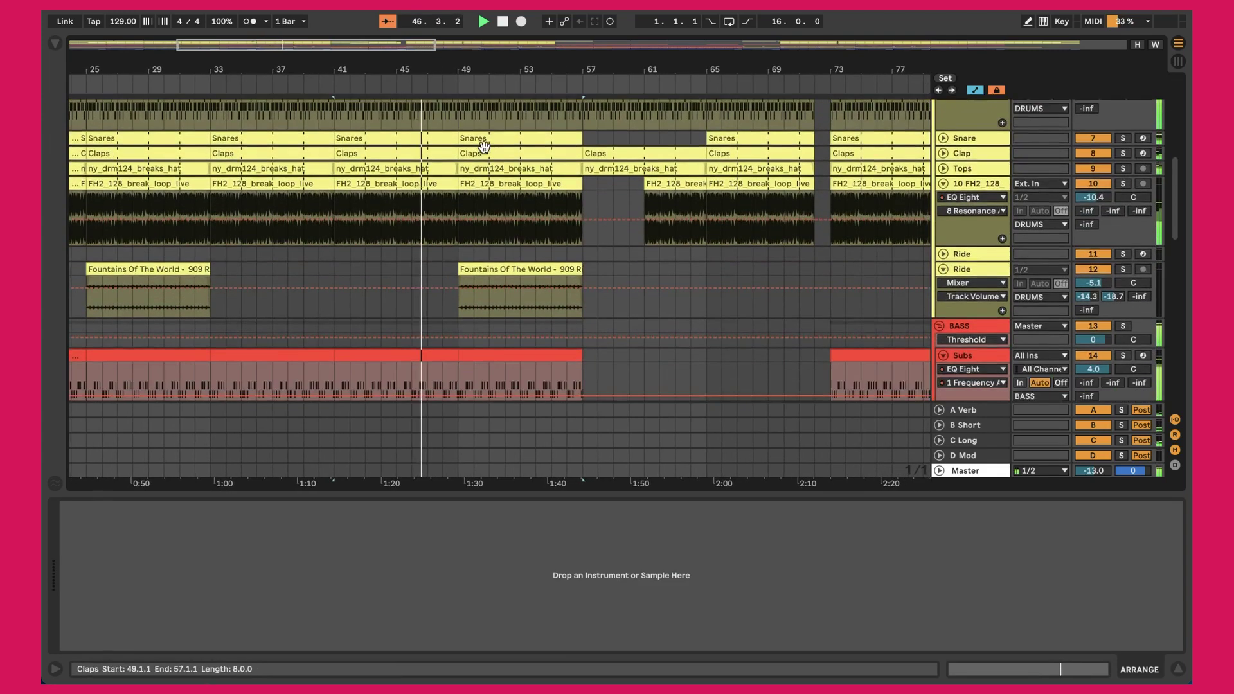
scroll(484, 146, "down", 5)
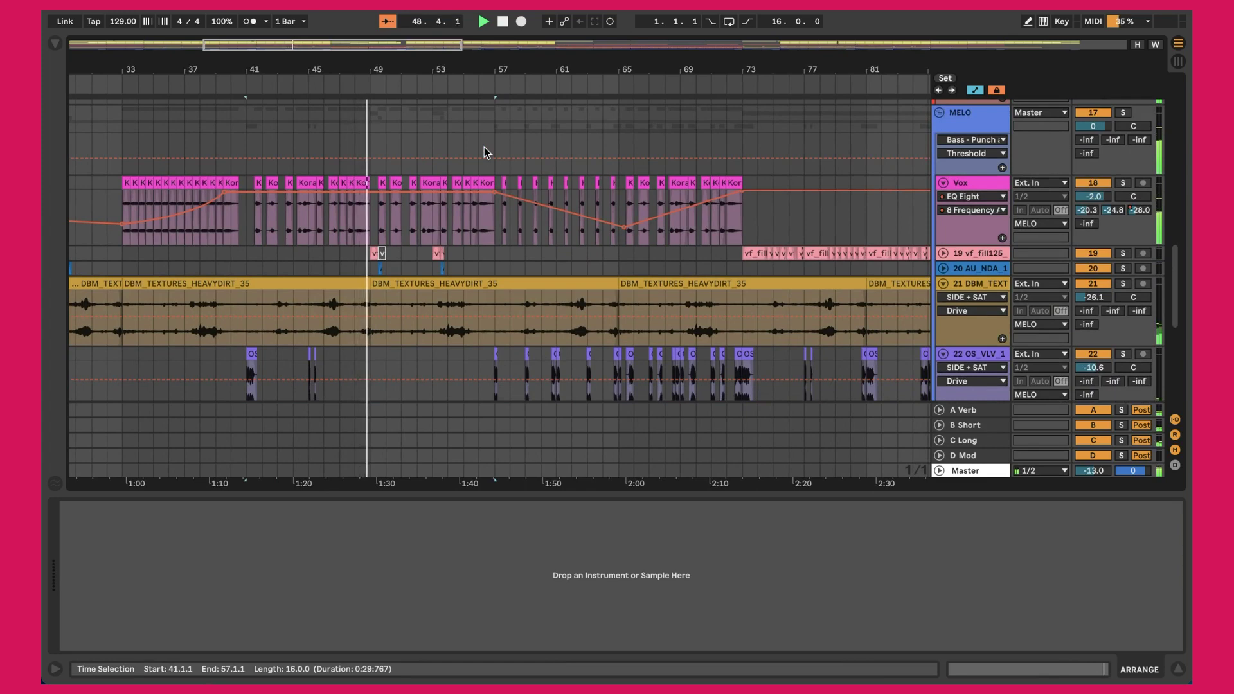
scroll(409, 138, "up", 15)
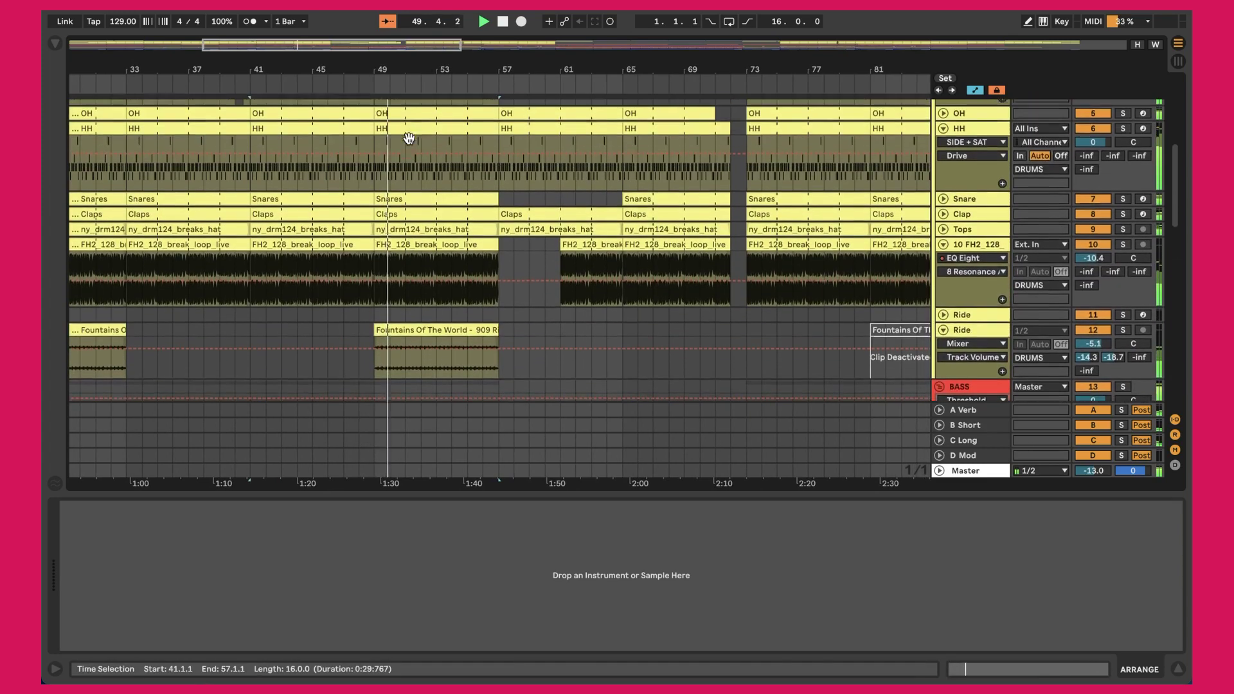
scroll(434, 255, "down", 3)
scroll(448, 260, "down", 15)
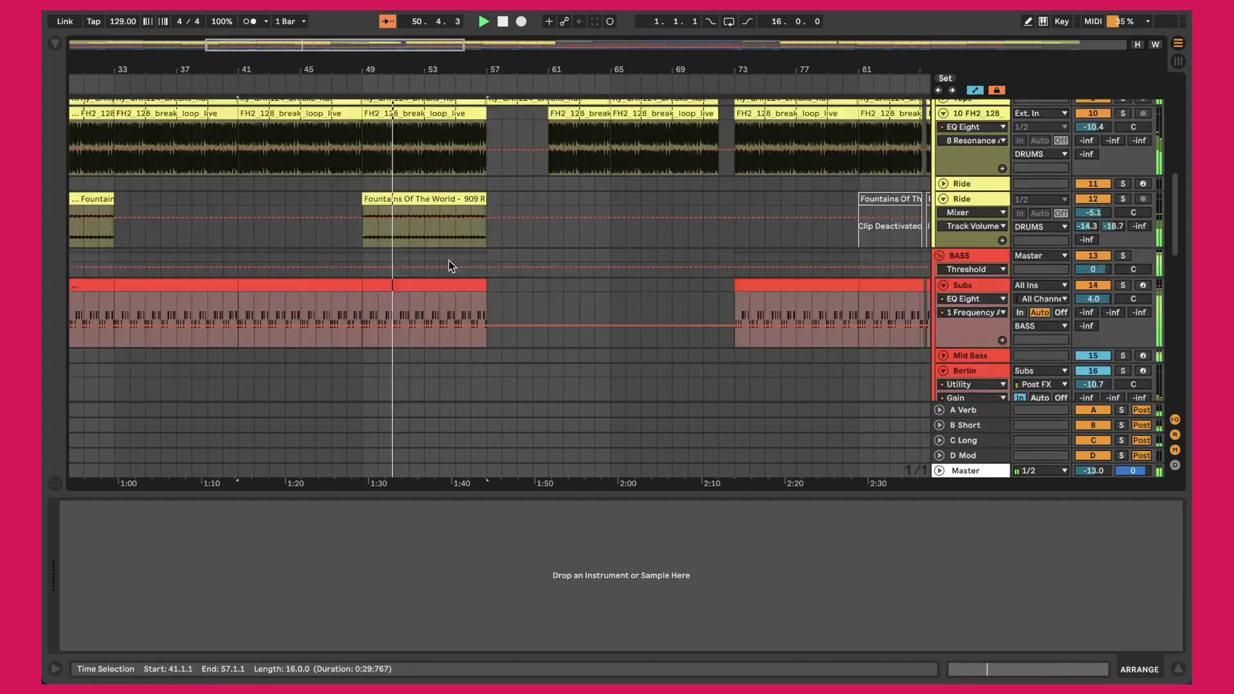
scroll(383, 261, "up", 15)
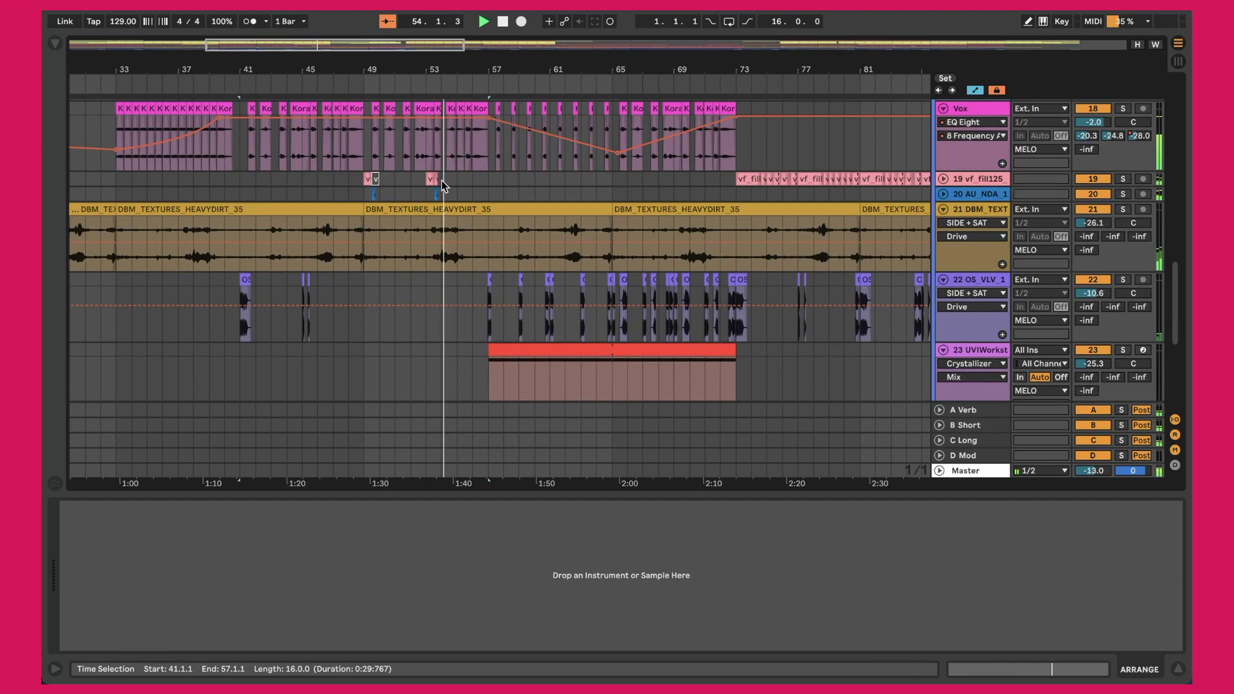
scroll(442, 180, "down", 10)
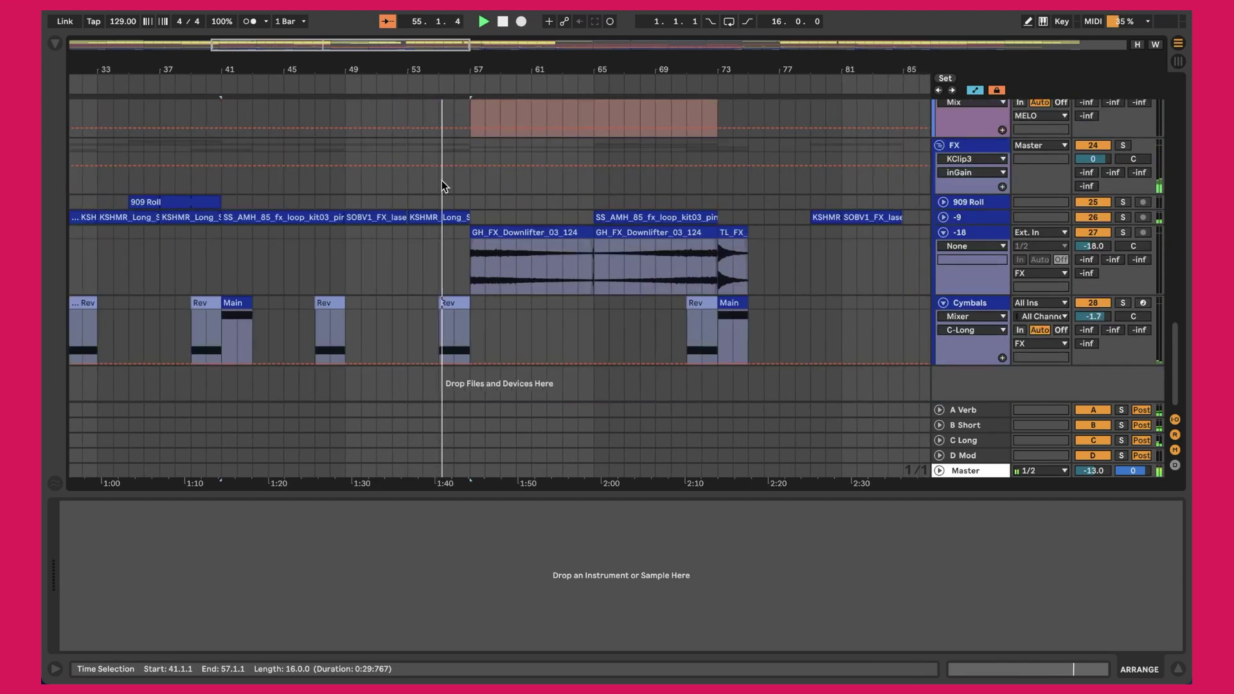
scroll(478, 225, "up", 10)
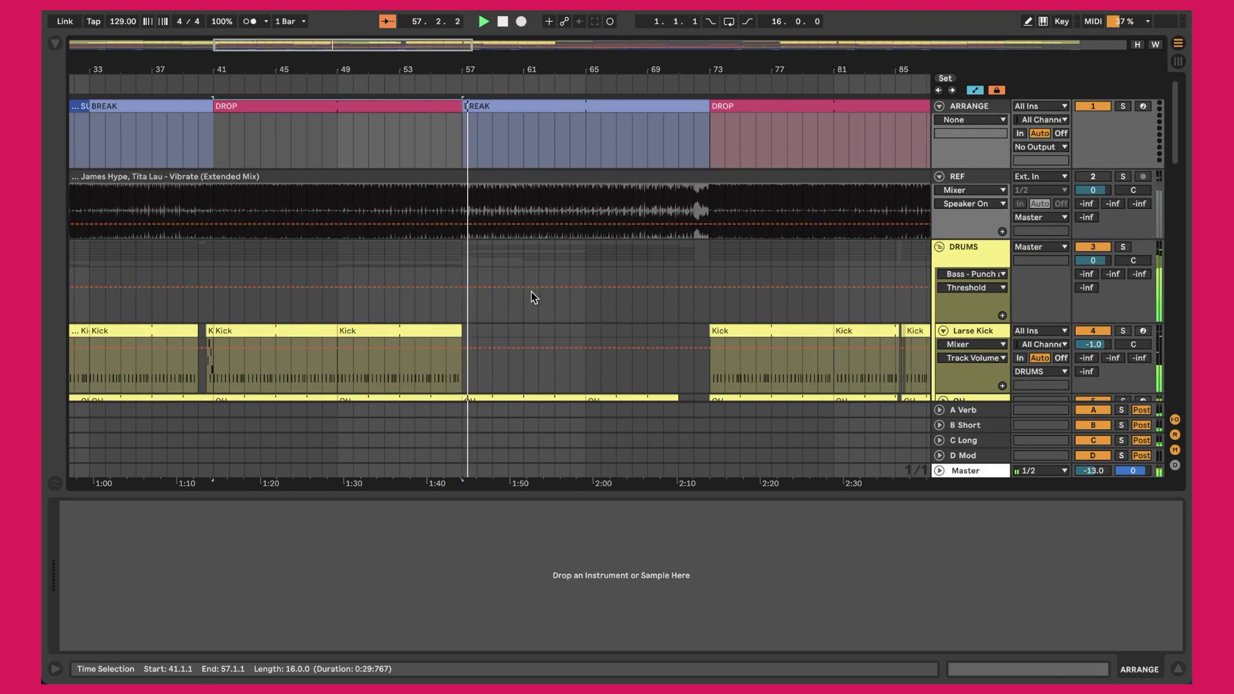
Select the BREAK section from bar 57 to 73 and examine its drum clips, Vox filter automation and FX downlifters
left_click(545, 105)
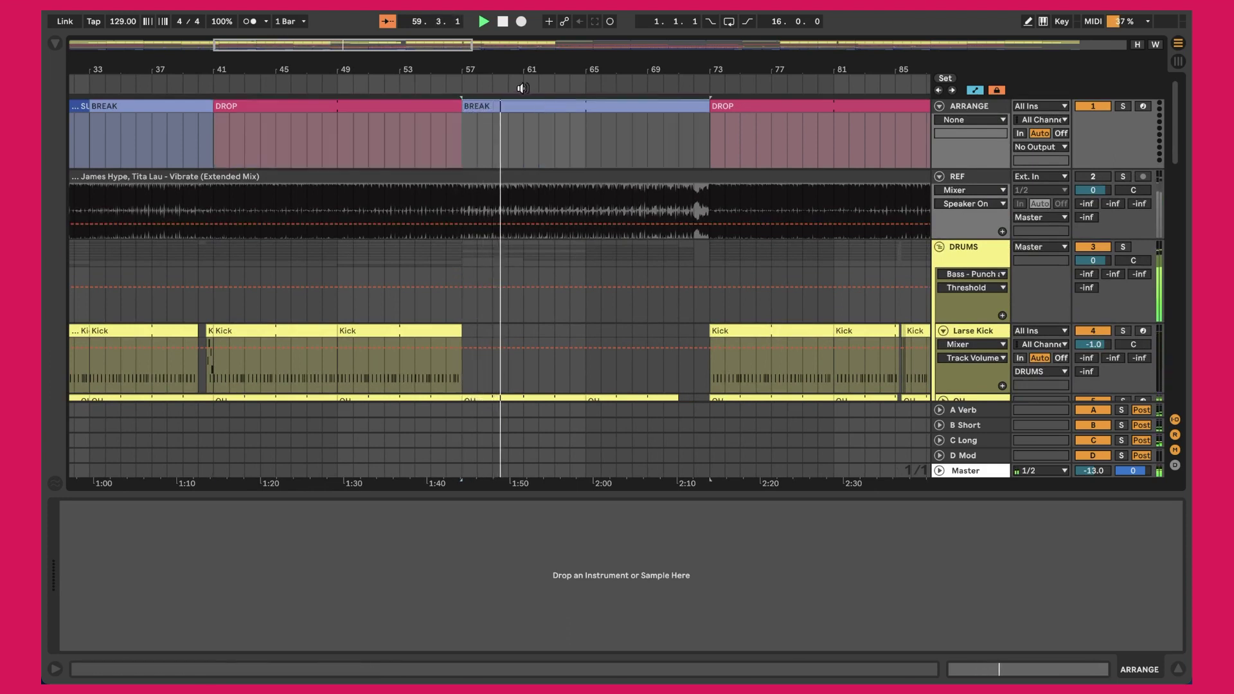
scroll(519, 75, "down", 6)
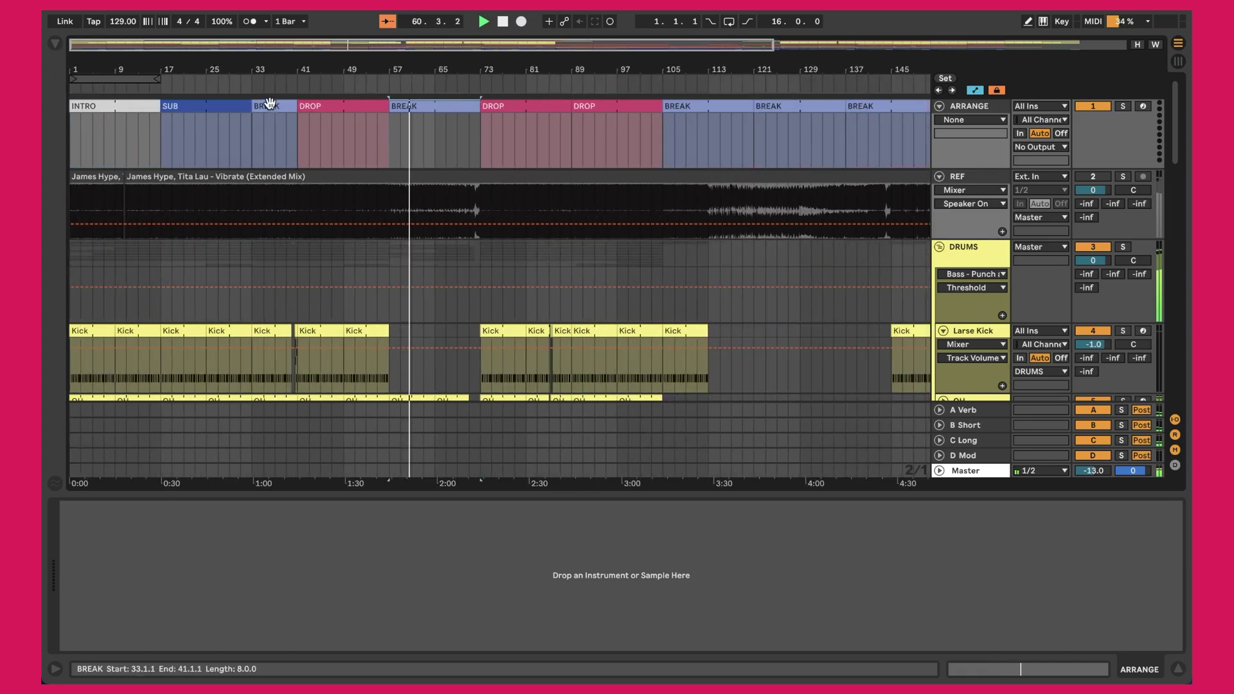
left_click(270, 103)
left_click(421, 110)
scroll(422, 110, "right", 3)
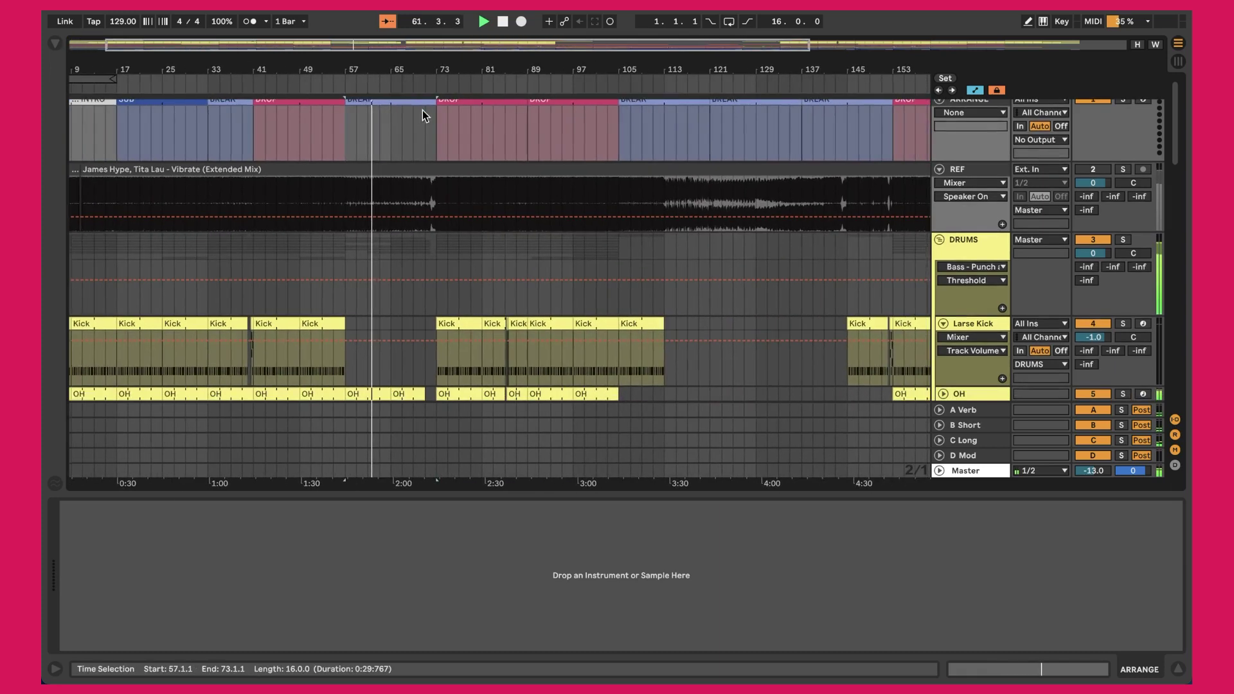
scroll(379, 192, "down", 10)
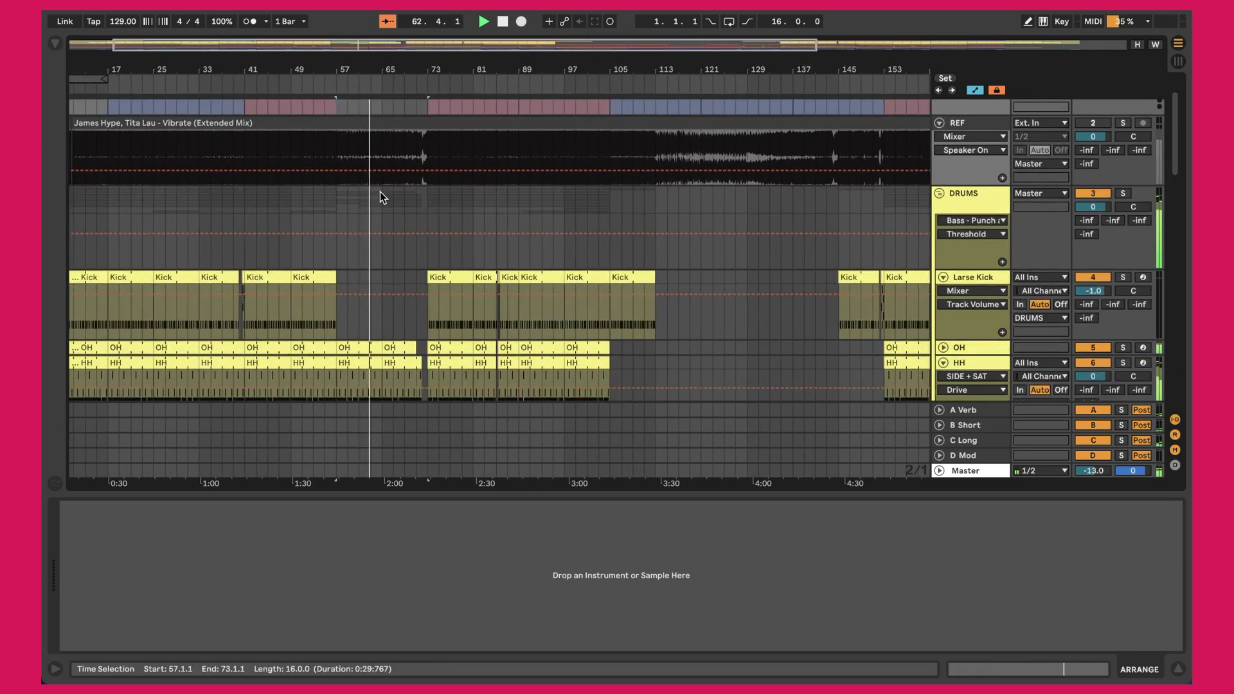
scroll(363, 117, "down", 8)
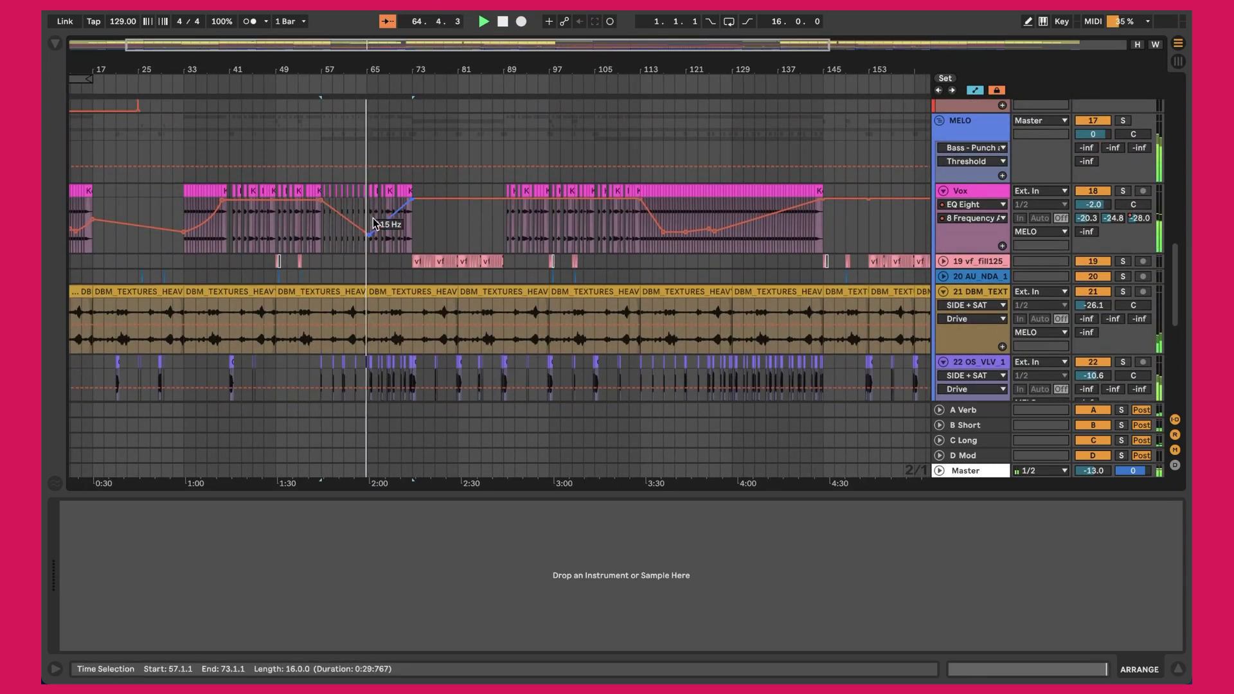
scroll(401, 205, "down", 6)
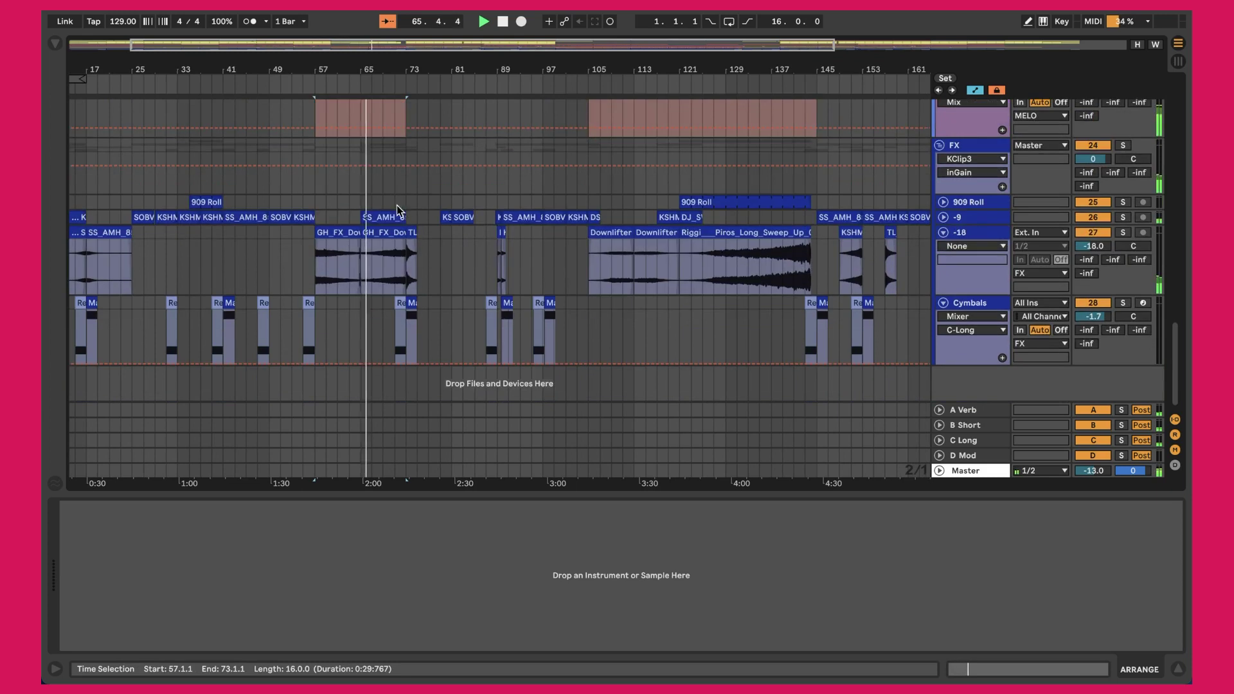
Select the UVI Workstation clip from bar 57 to 73 and examine the FX and drum clips leading into bar 73
left_click(337, 168)
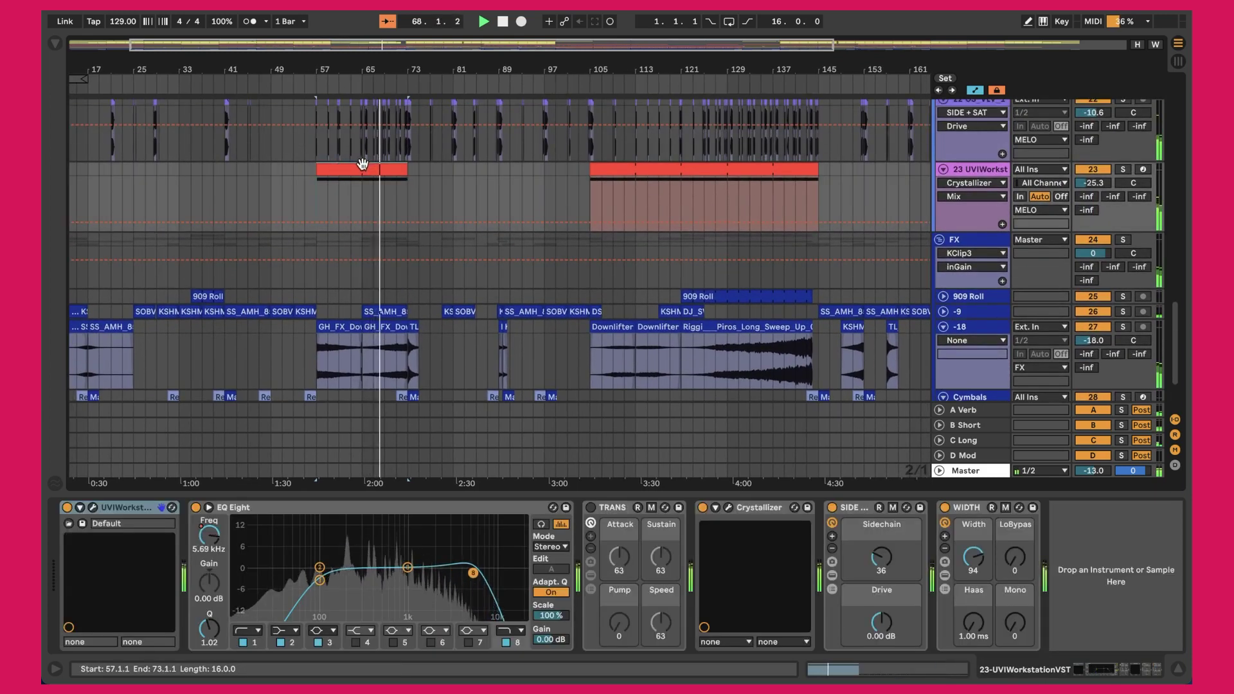
scroll(382, 302, "down", 3)
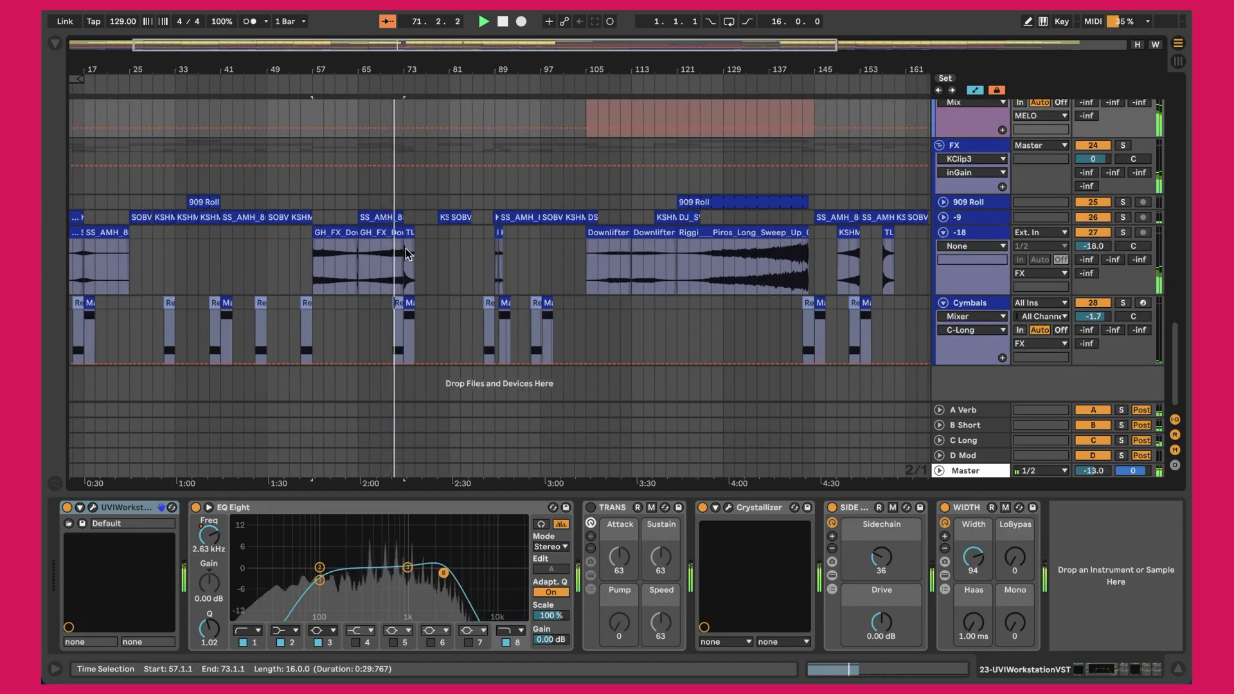
scroll(405, 256, "up", 6)
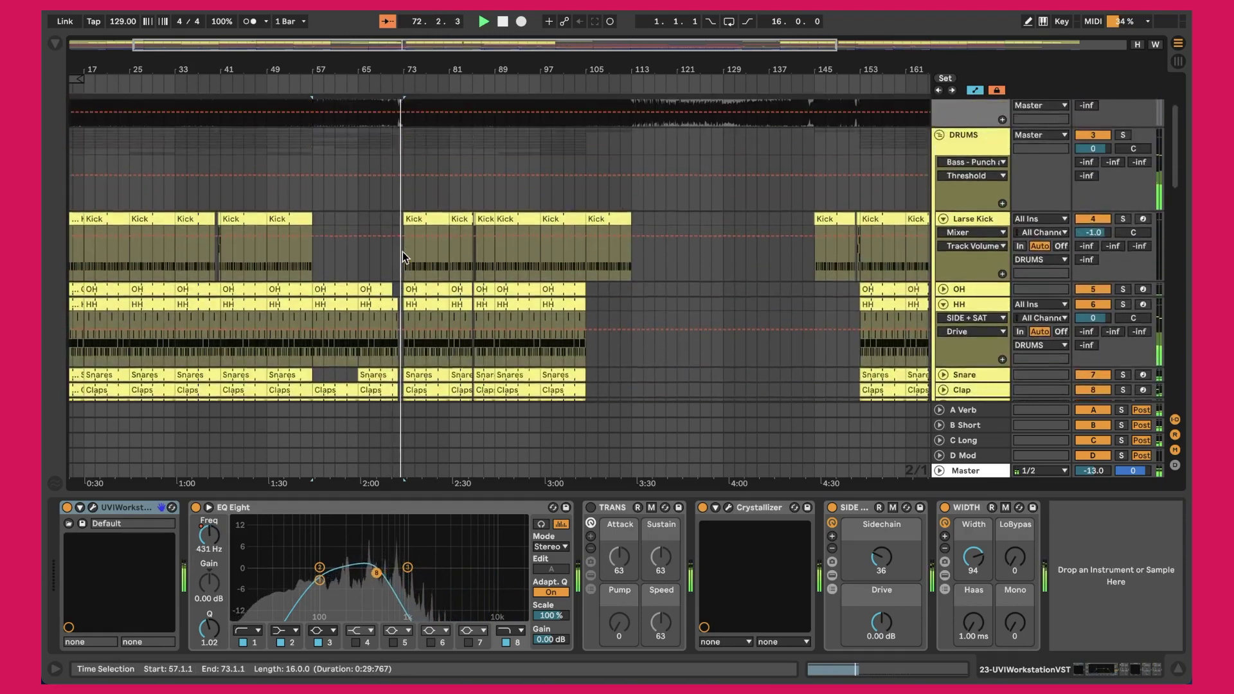
scroll(405, 256, "down", 5)
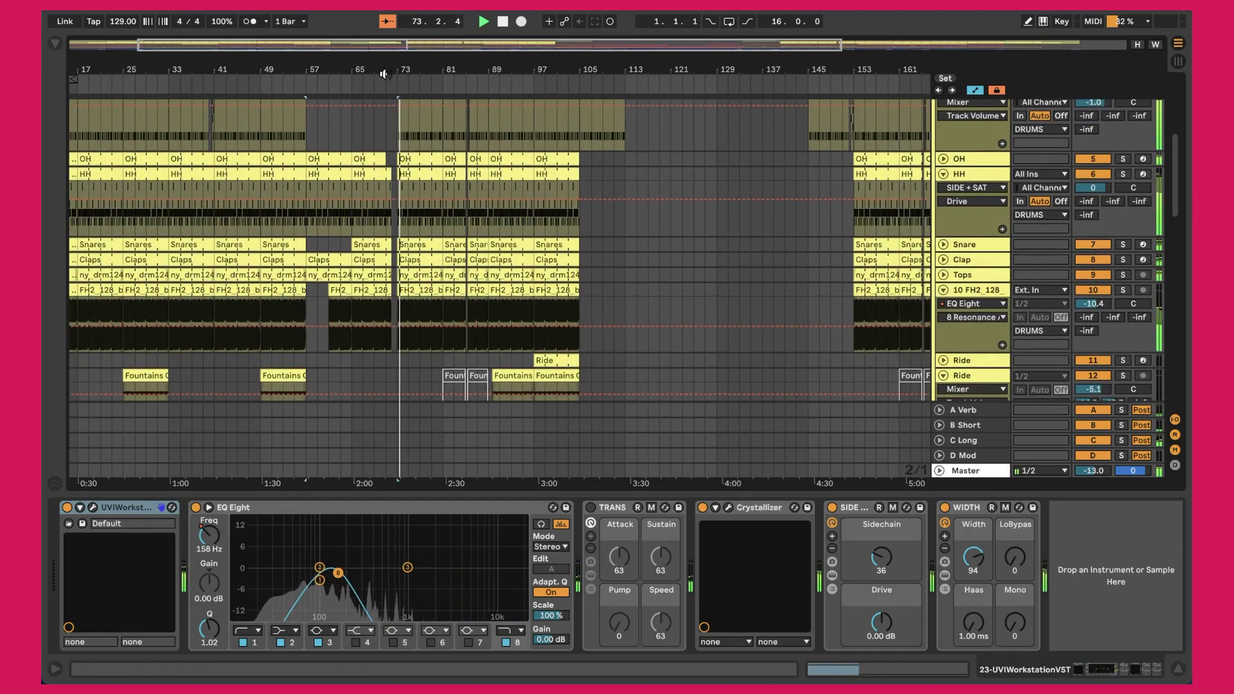
scroll(403, 140, "up", 5)
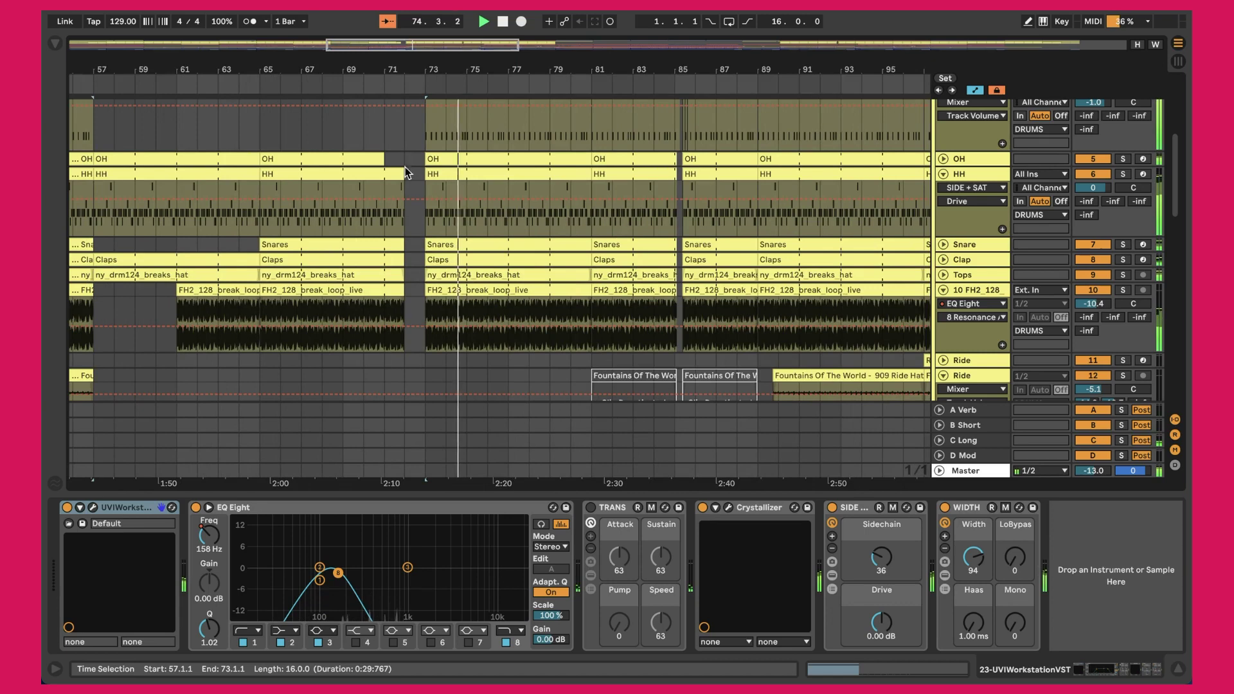
Select both DROP sections from bar 73 to 105, unfold the vf_fill125 track, and examine the melodic and FX clips
scroll(399, 161, "up", 5)
left_click(606, 104)
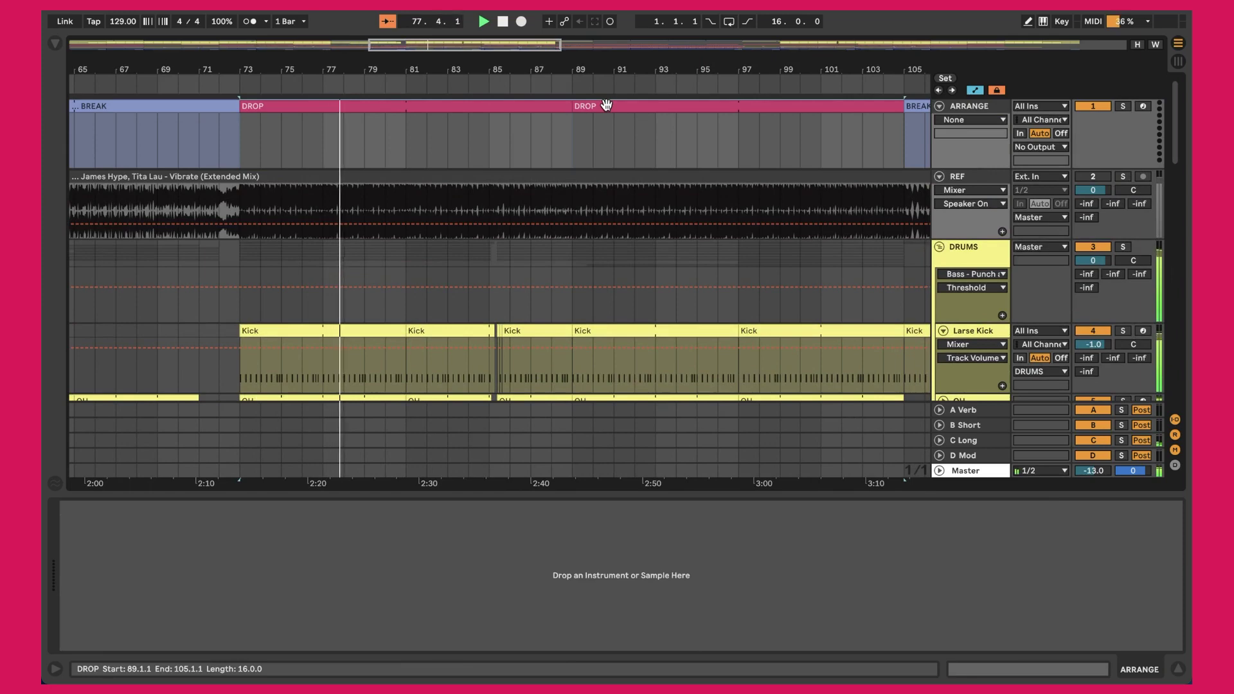
scroll(411, 310, "down", 15)
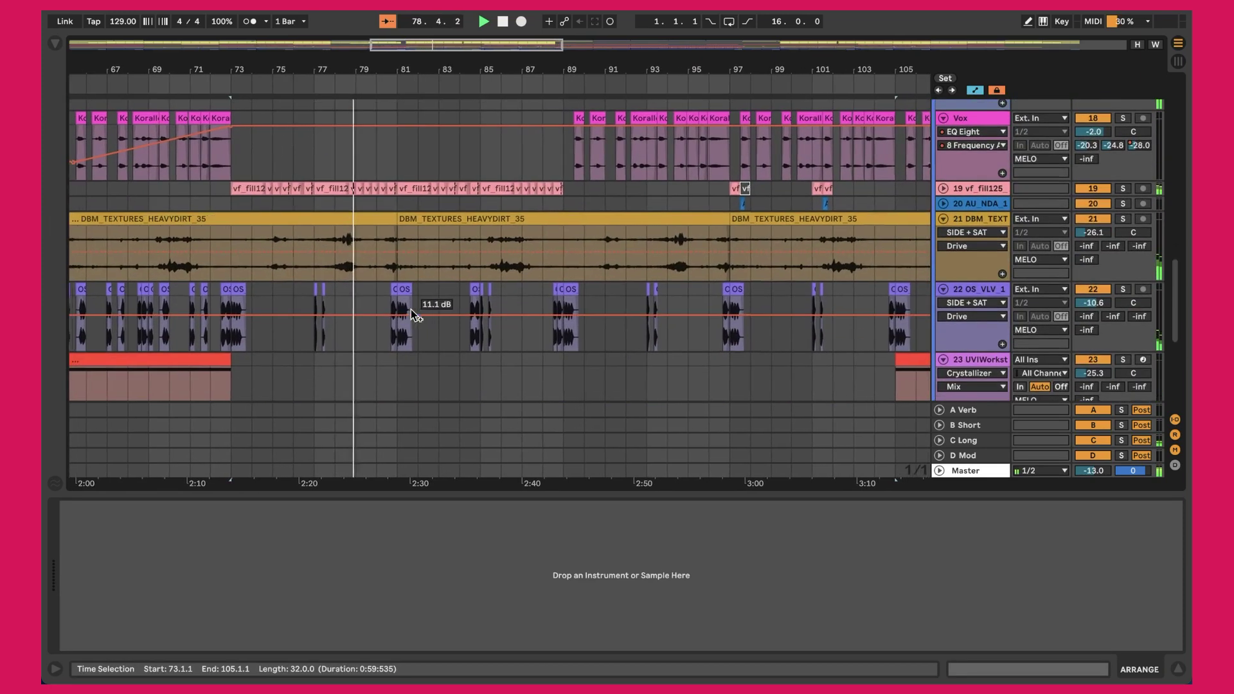
scroll(410, 310, "left", 1)
left_click(943, 186)
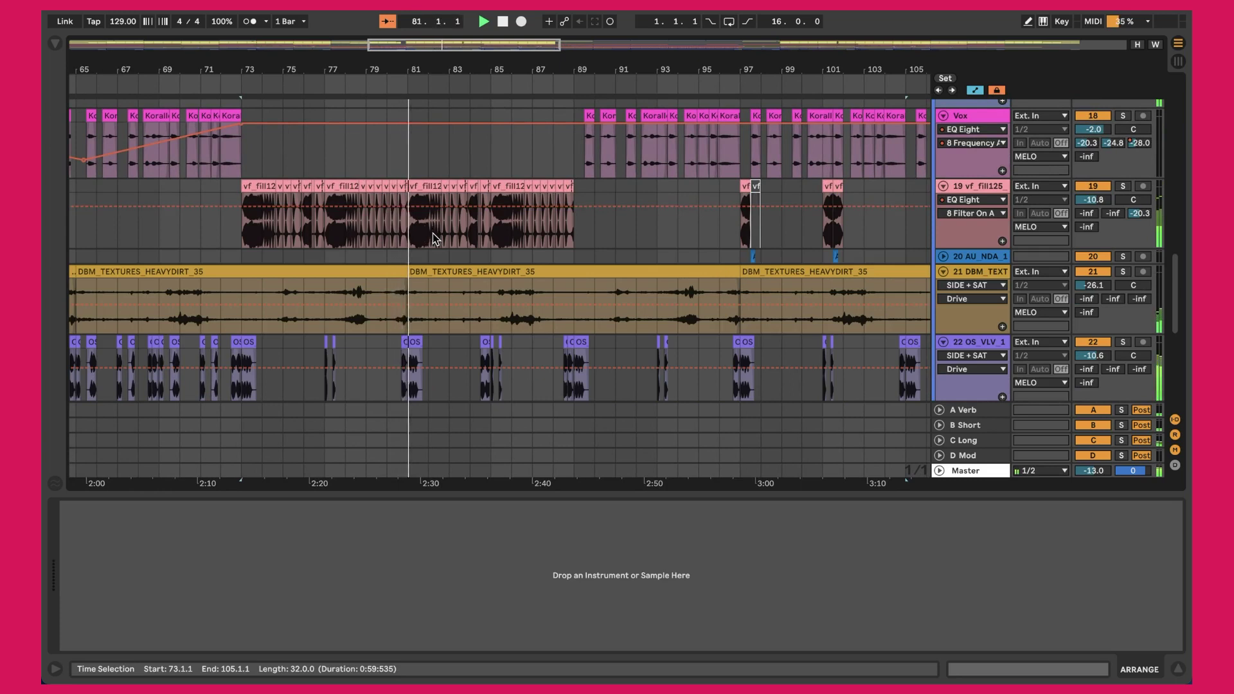
scroll(432, 233, "down", 6)
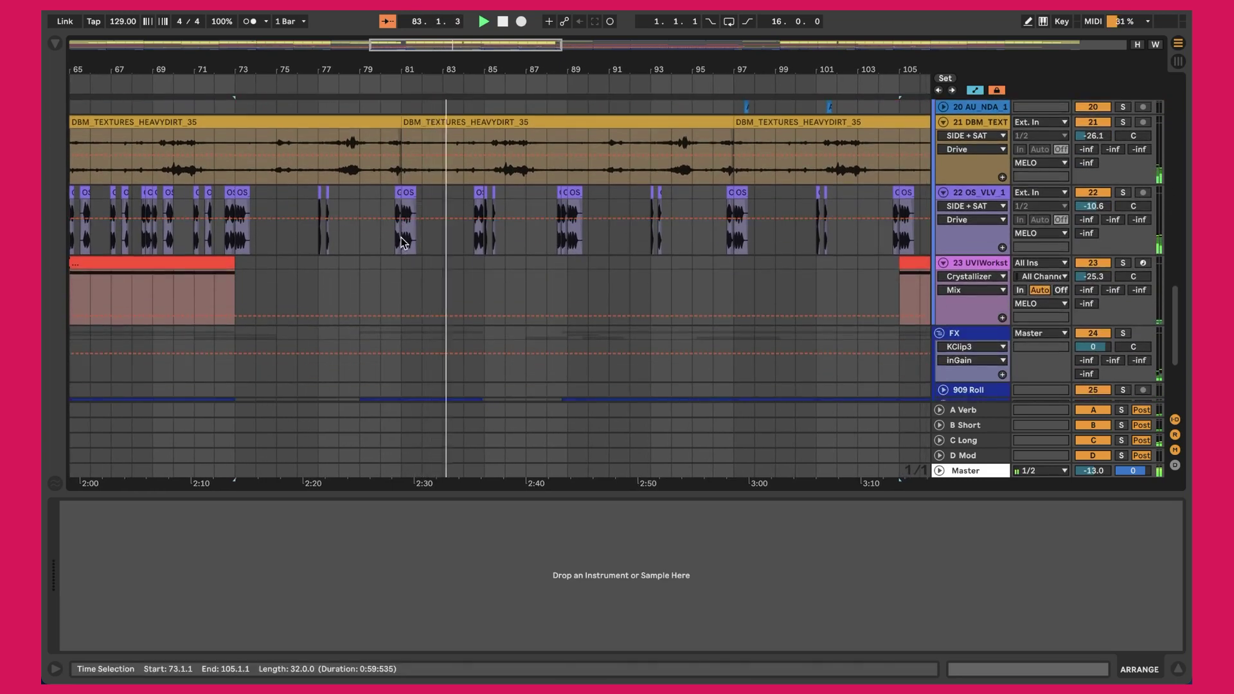
scroll(403, 242, "down", 6)
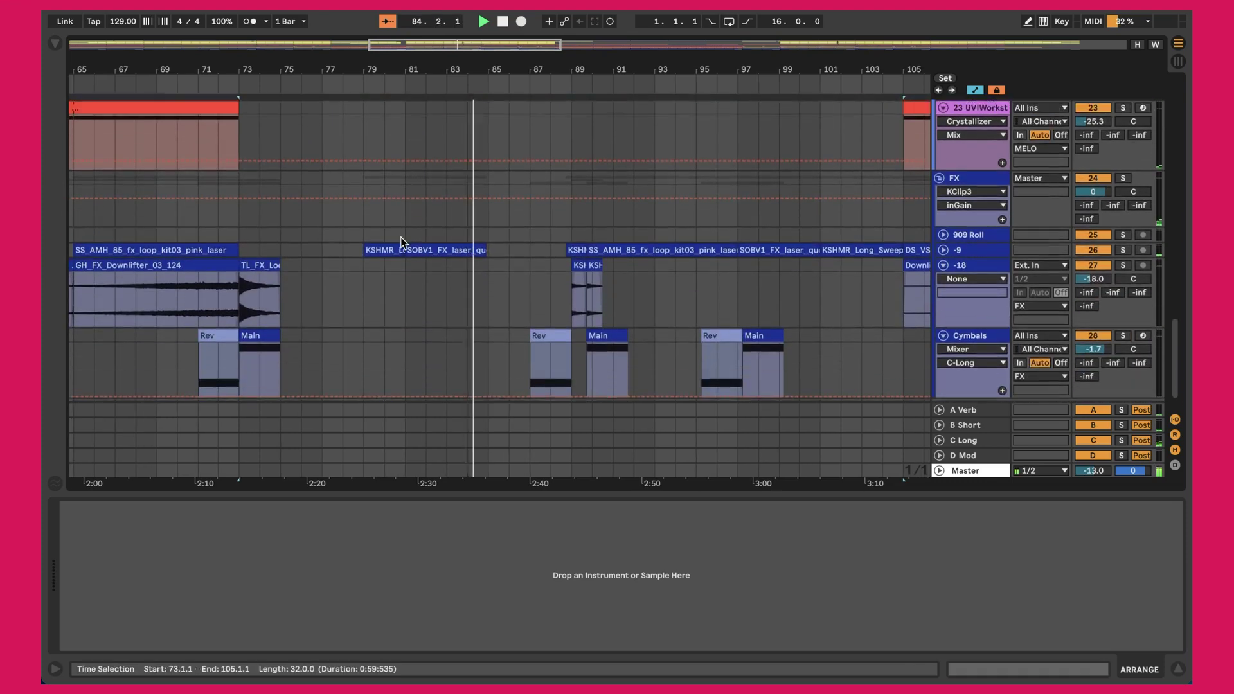
Examine the short drum gap and kick fill just after bar 85 in the DRUMS tracks
scroll(450, 252, "up", 20)
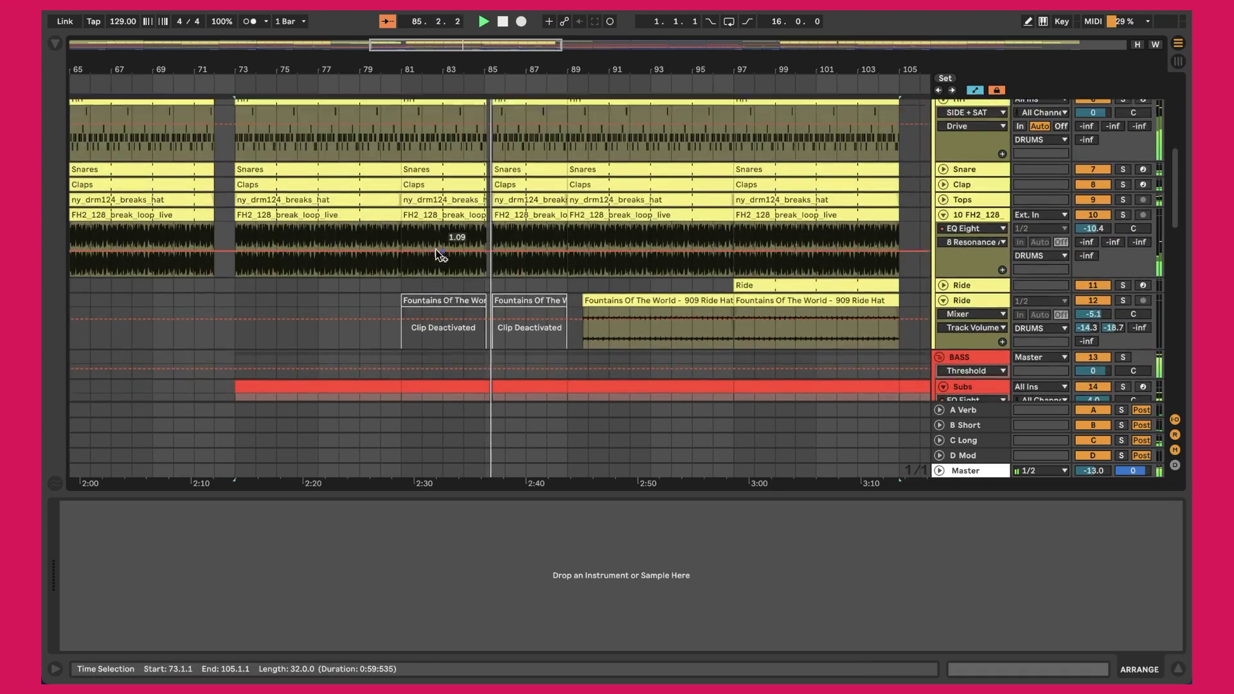
scroll(437, 255, "up", 5)
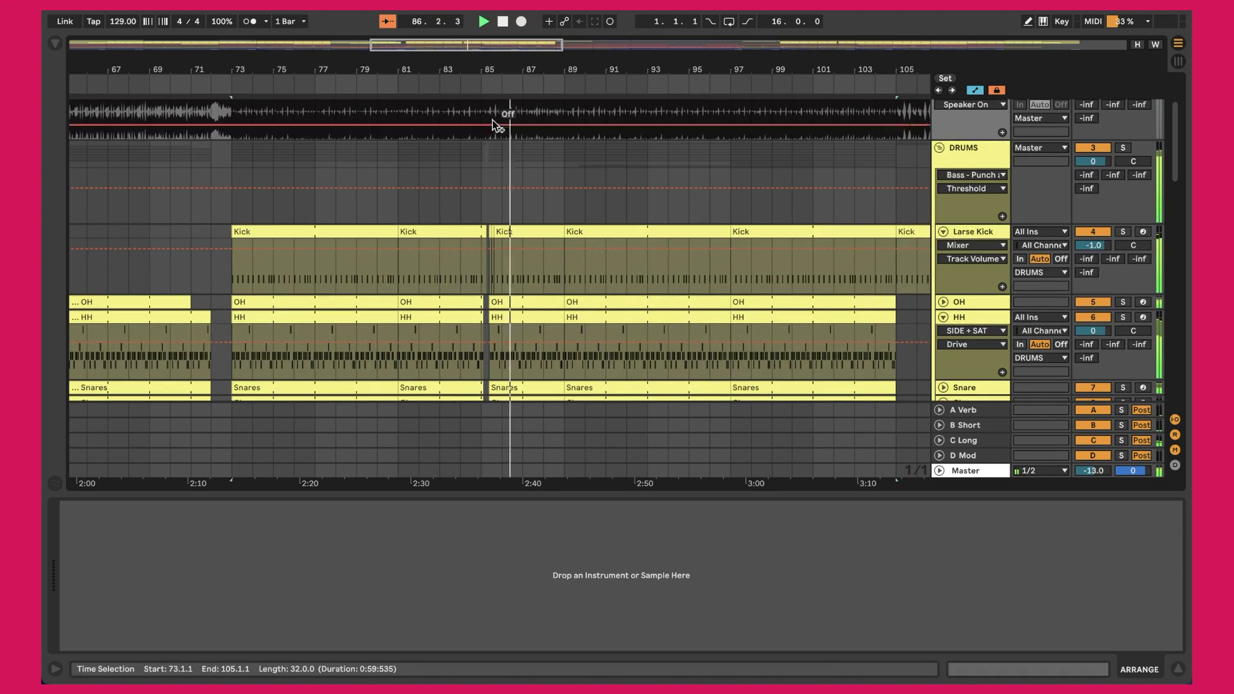
scroll(504, 288, "up", 3)
scroll(504, 287, "down", 2)
scroll(489, 117, "down", 6)
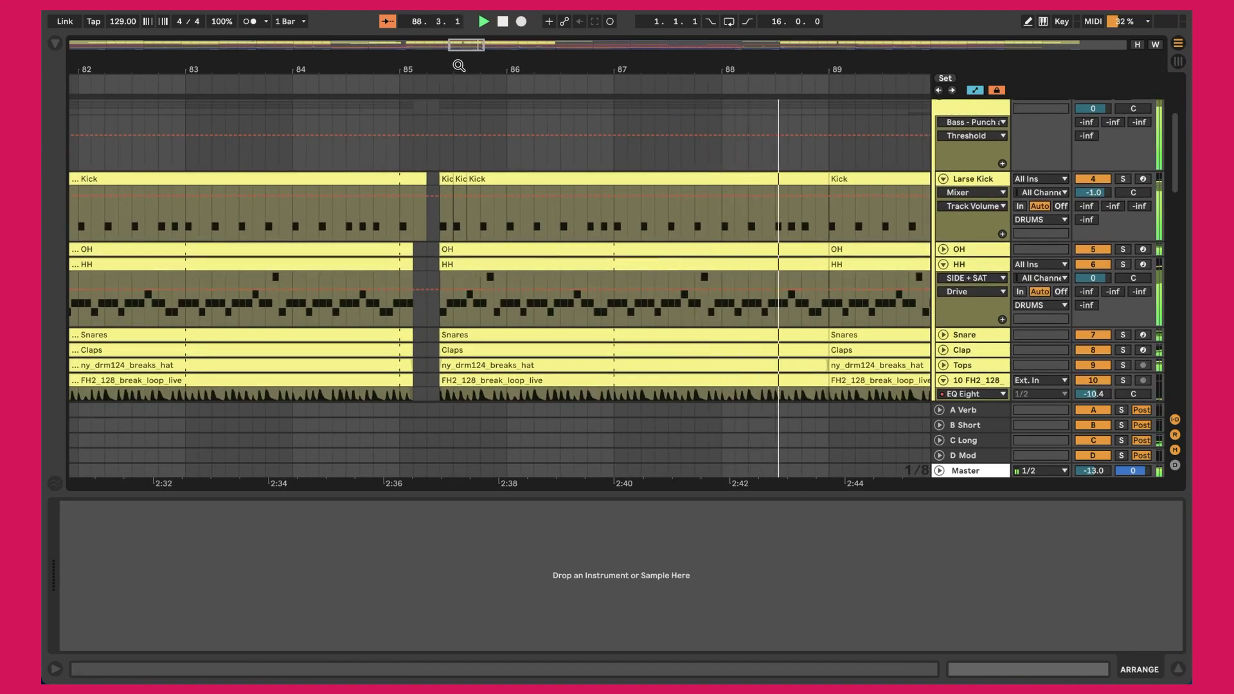
Select the Kick clip from bar 89 to 97 and examine the drum, Vox and melodic clips in the second DROP
scroll(465, 214, "up", 8)
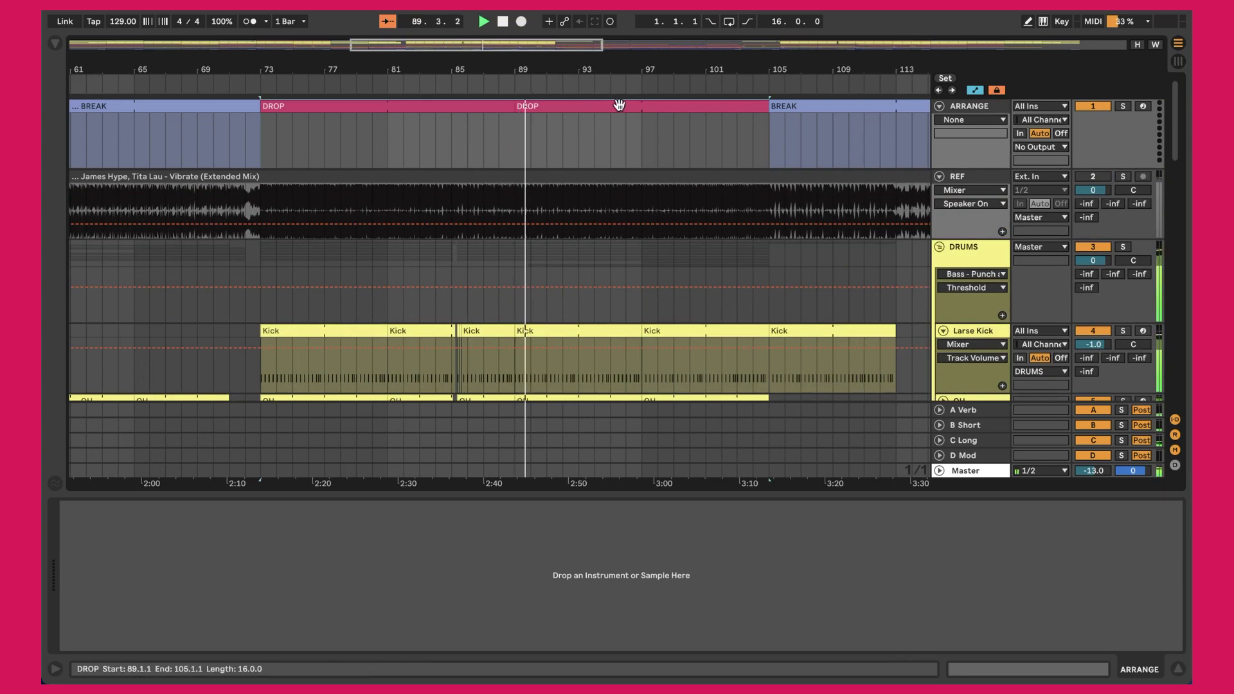
scroll(564, 237, "down", 3)
scroll(565, 235, "up", 3)
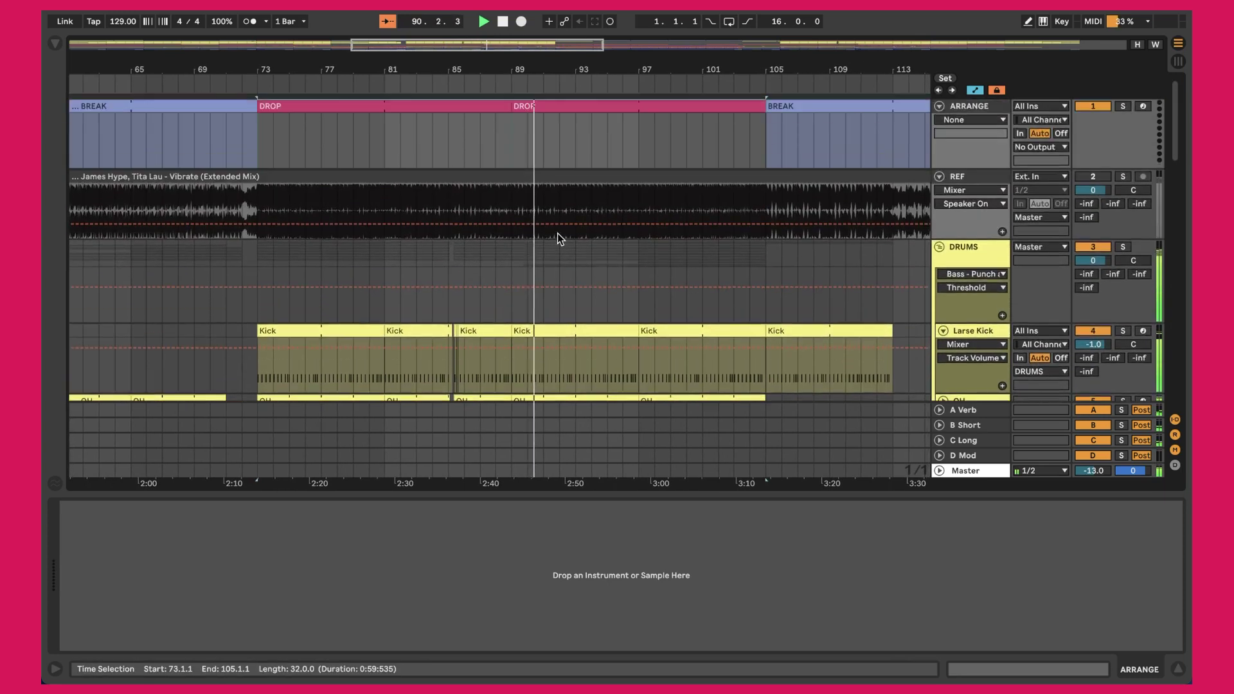
left_click(520, 330)
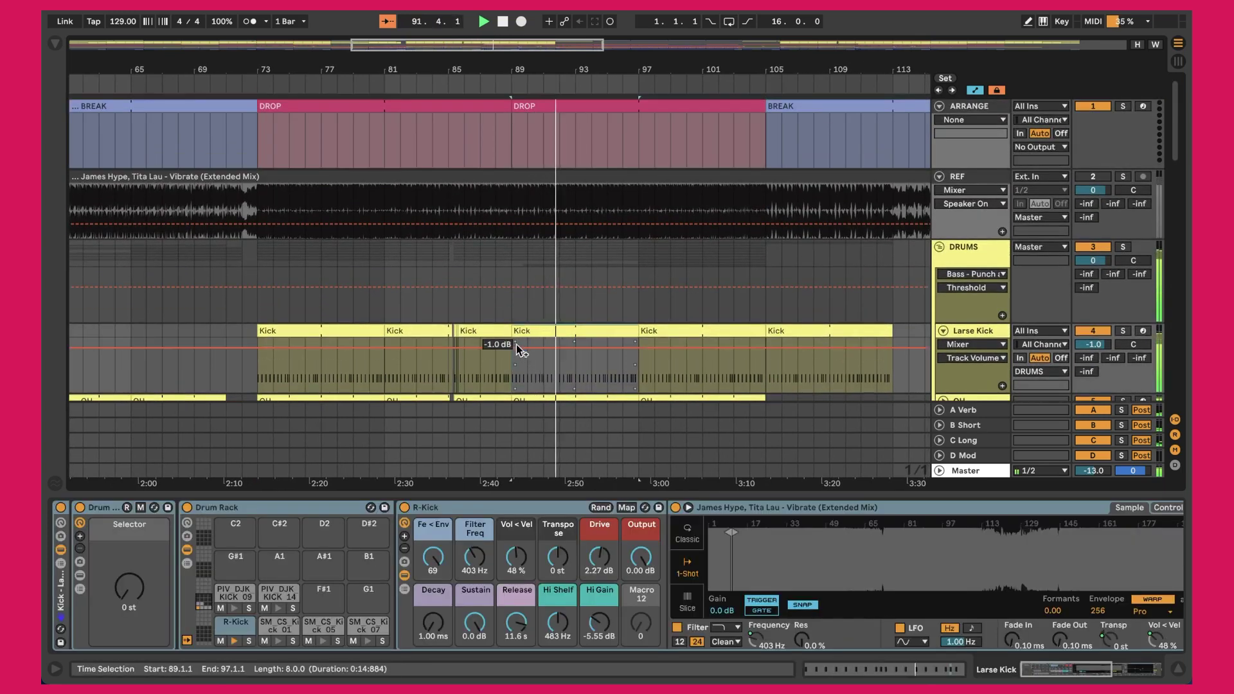
scroll(523, 372, "down", 10)
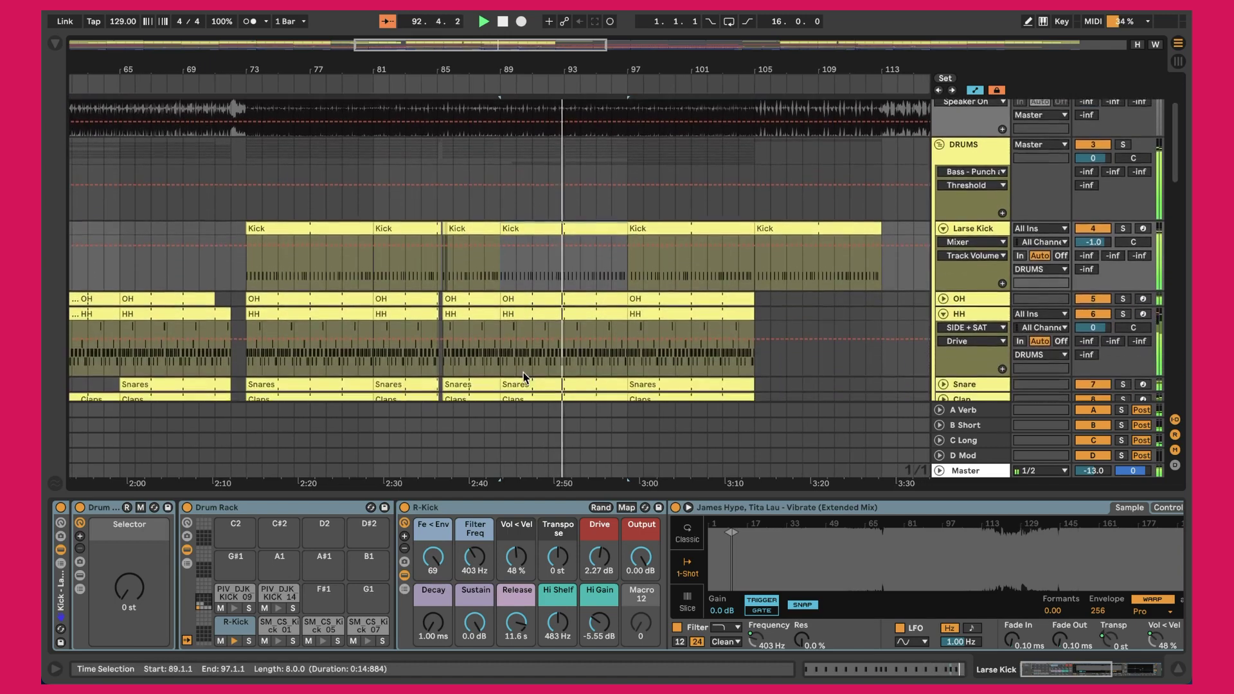
scroll(592, 373, "down", 4)
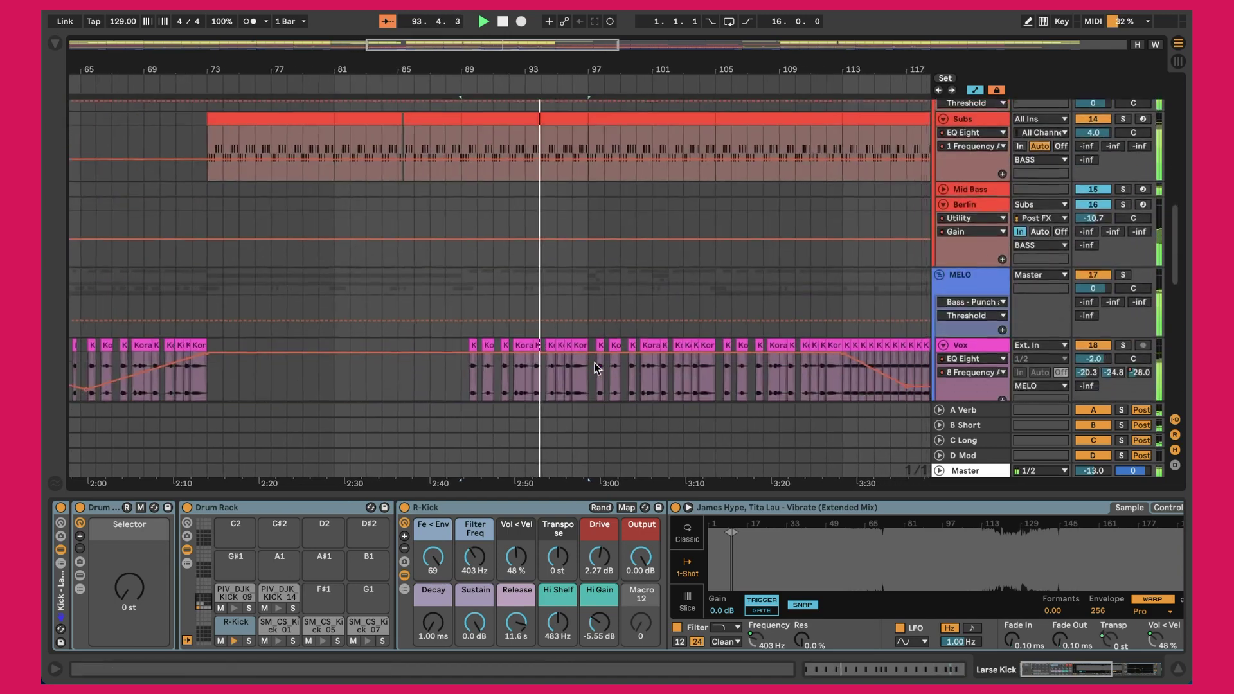
scroll(554, 291, "down", 10)
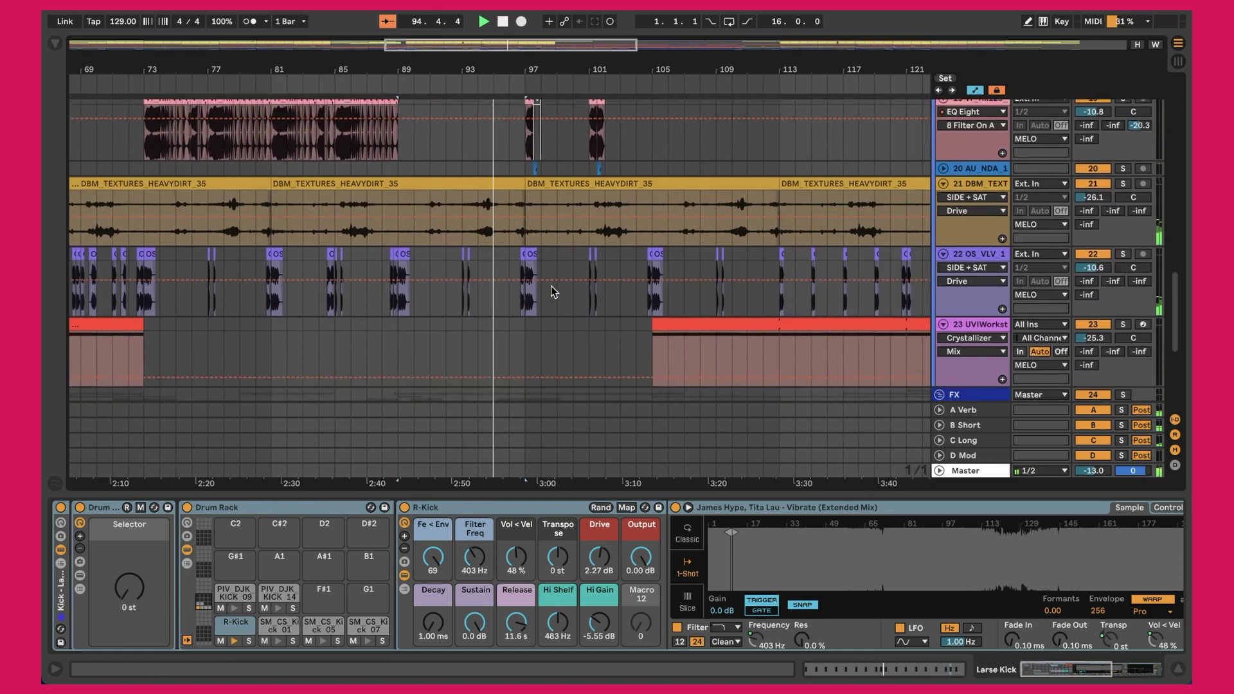
scroll(550, 286, "up", 5)
scroll(550, 287, "up", 1)
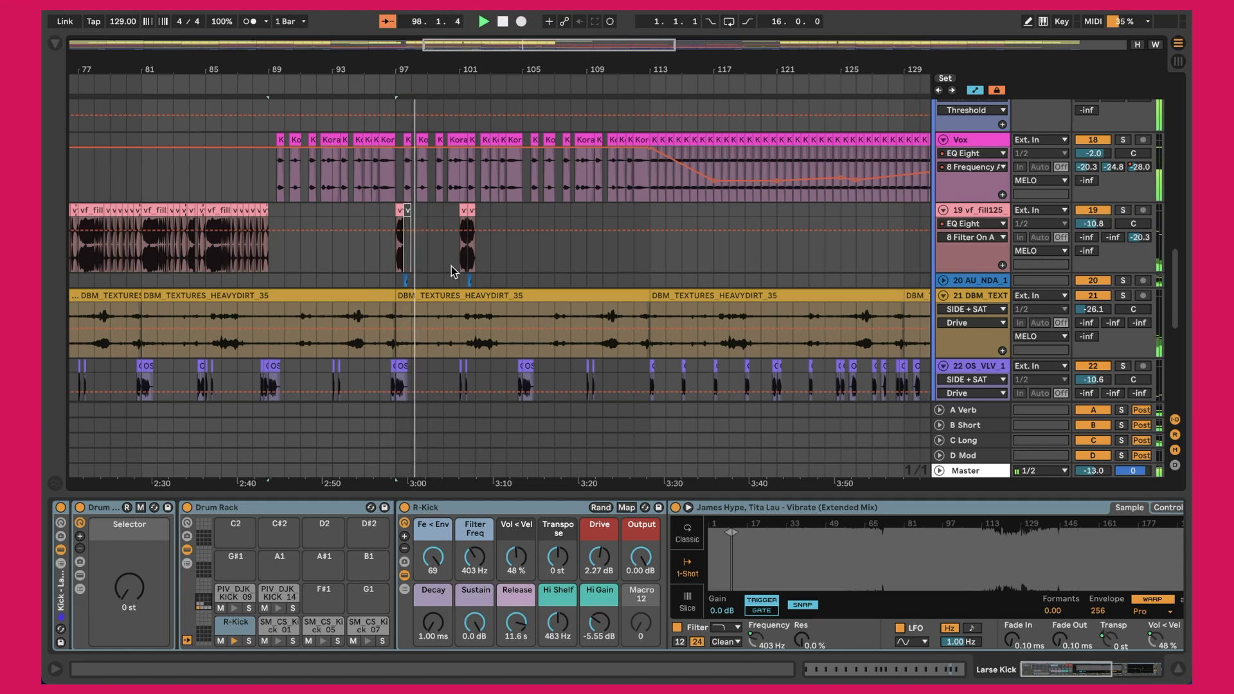
Select the Ride clip from bar 97 to 105 and examine the Vox, vf_fill125 and texture clips playing alongside it
scroll(449, 266, "up", 10)
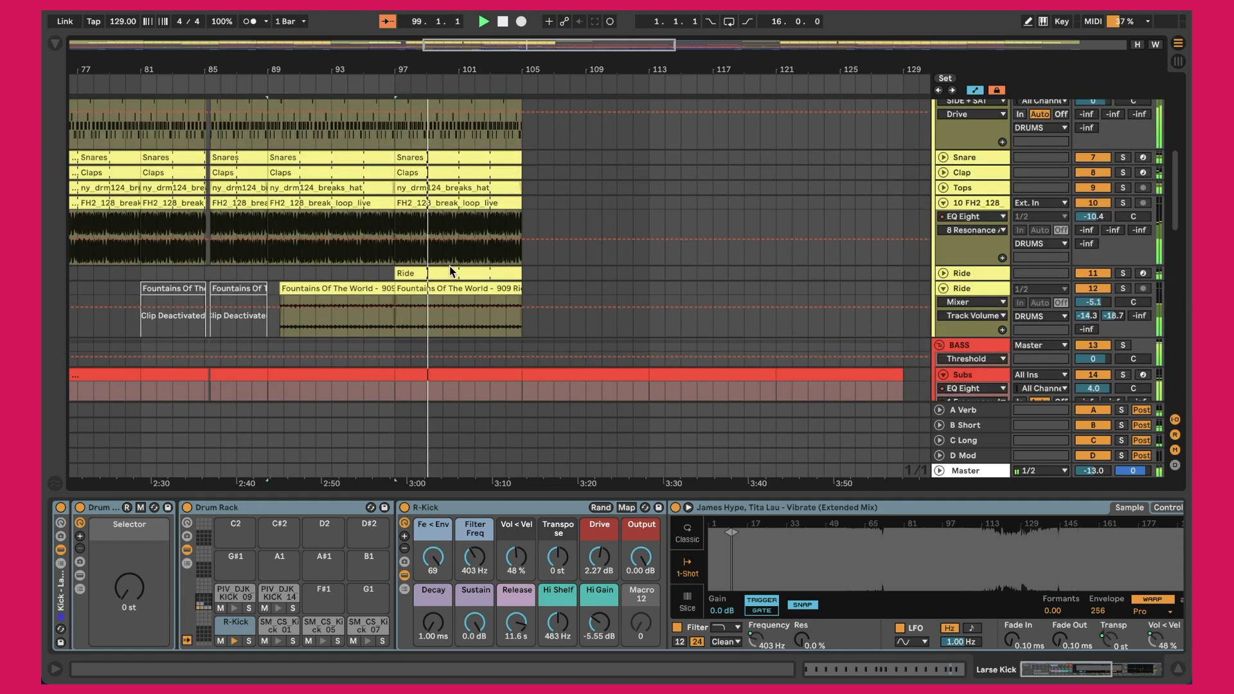
left_click(411, 269)
left_click(434, 286)
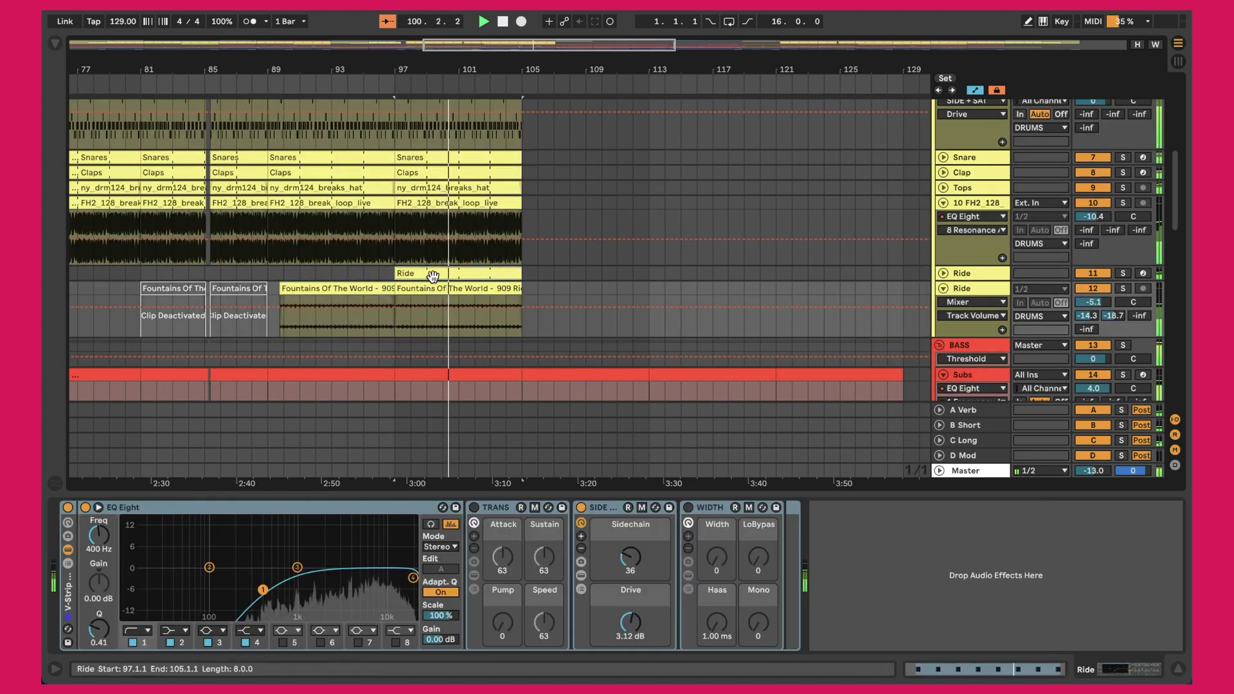
scroll(434, 284, "down", 10)
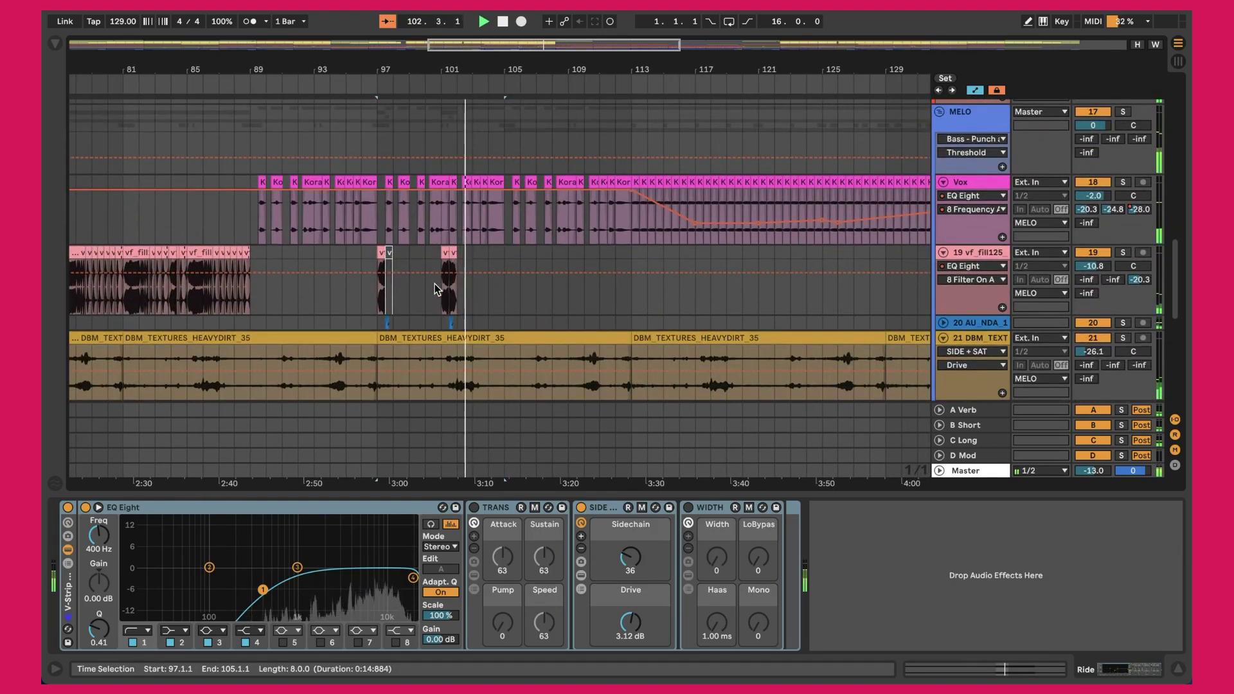
scroll(434, 285, "down", 5)
Select the Kick clip from bar 105 to 113 in the BREAK and examine the bass, Vox and Downlifter clips beneath it
scroll(434, 283, "up", 15)
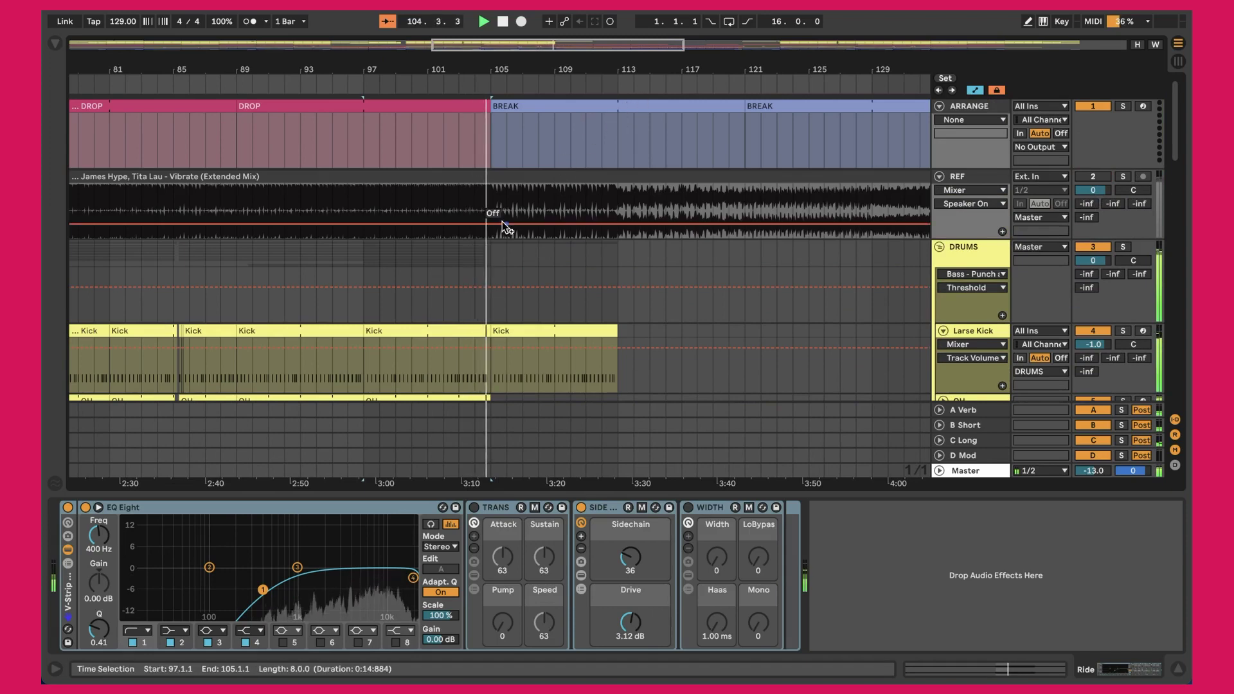
scroll(504, 222, "down", 2)
left_click(508, 260)
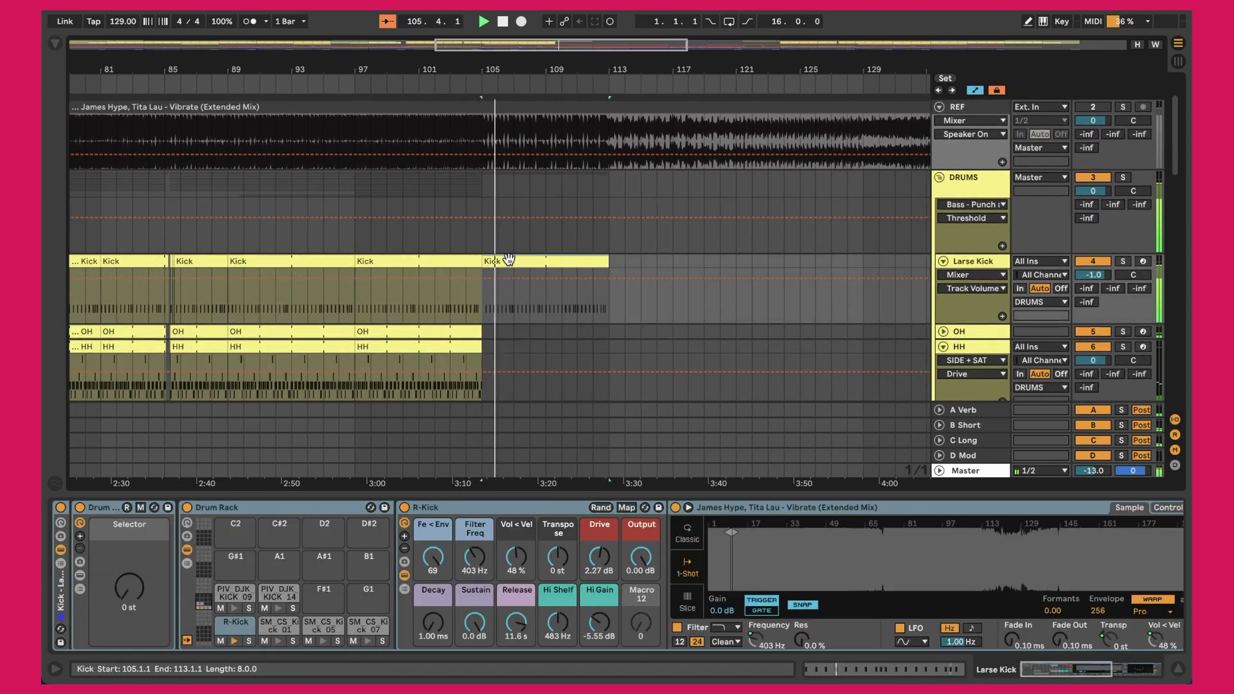
scroll(508, 260, "down", 15)
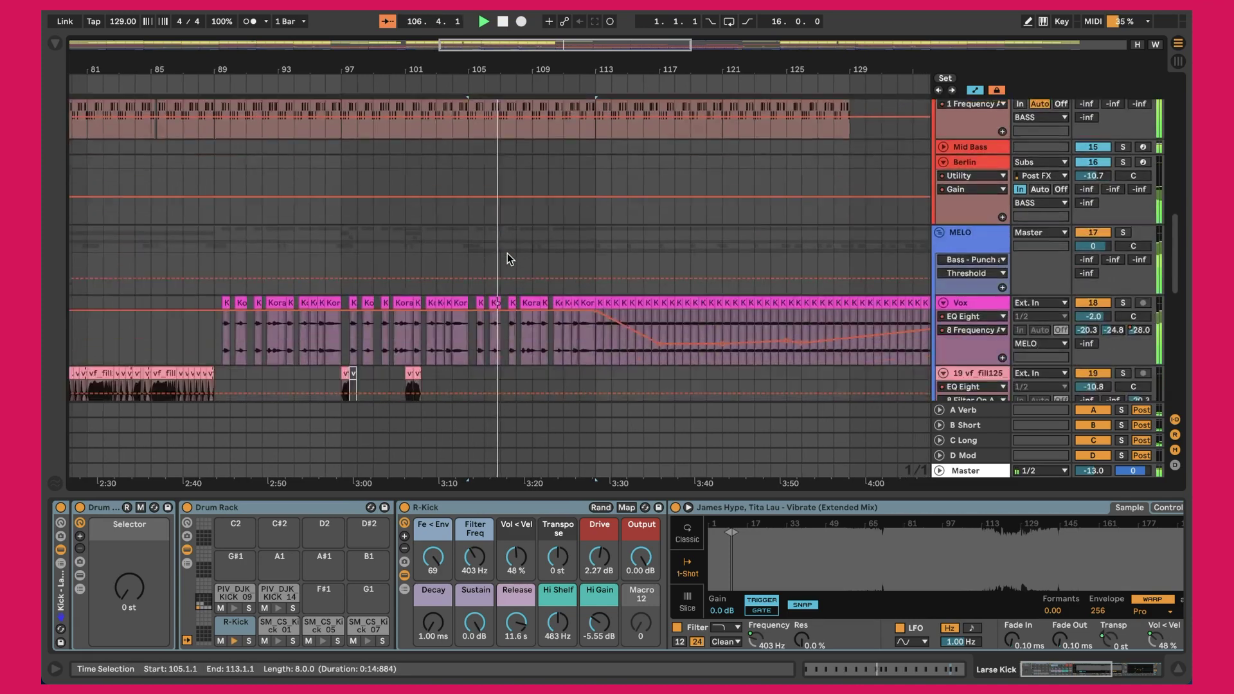
scroll(507, 253, "up", 10)
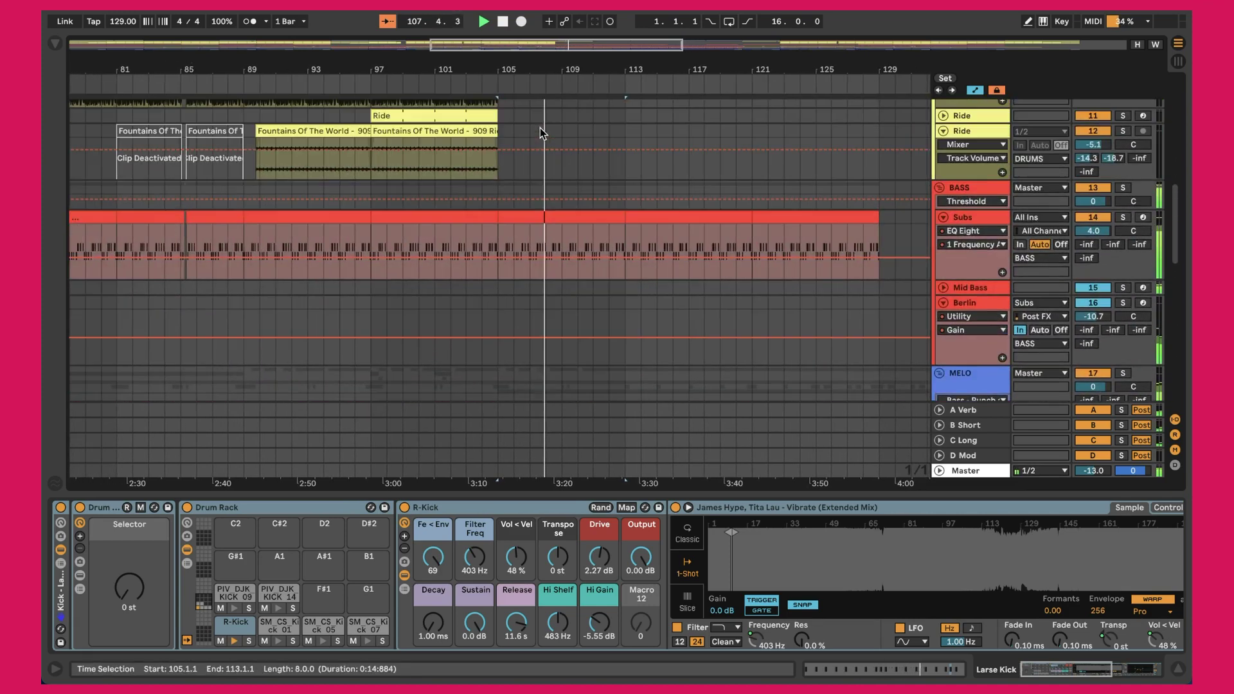
scroll(556, 257, "down", 10)
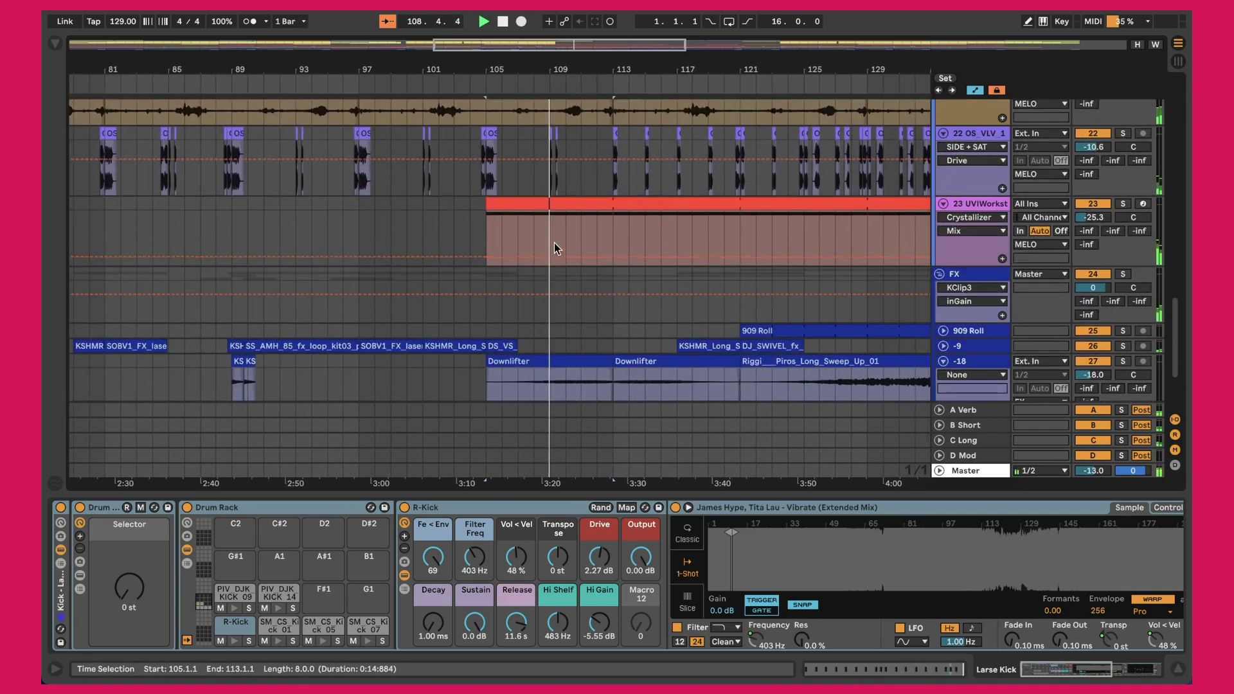
Select the UVI Workstation clip starting at bar 105 and examine the other MELO tracks above it
left_click(557, 198)
scroll(552, 199, "up", 3)
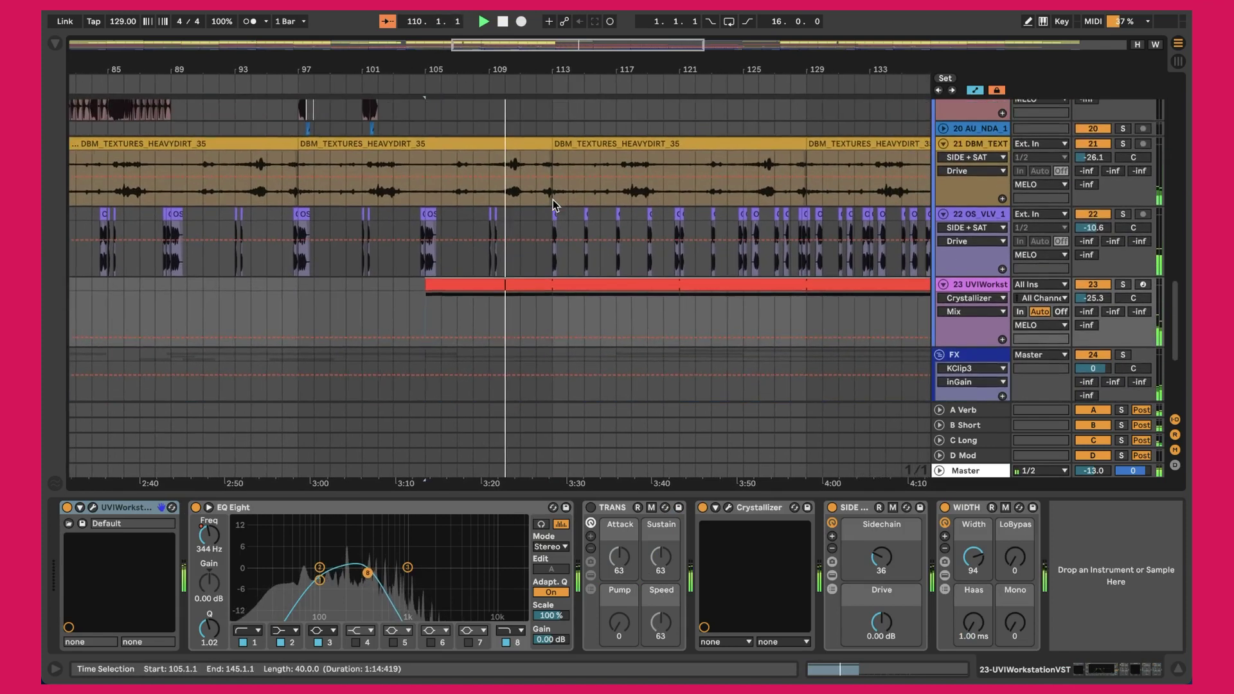
scroll(553, 199, "up", 12)
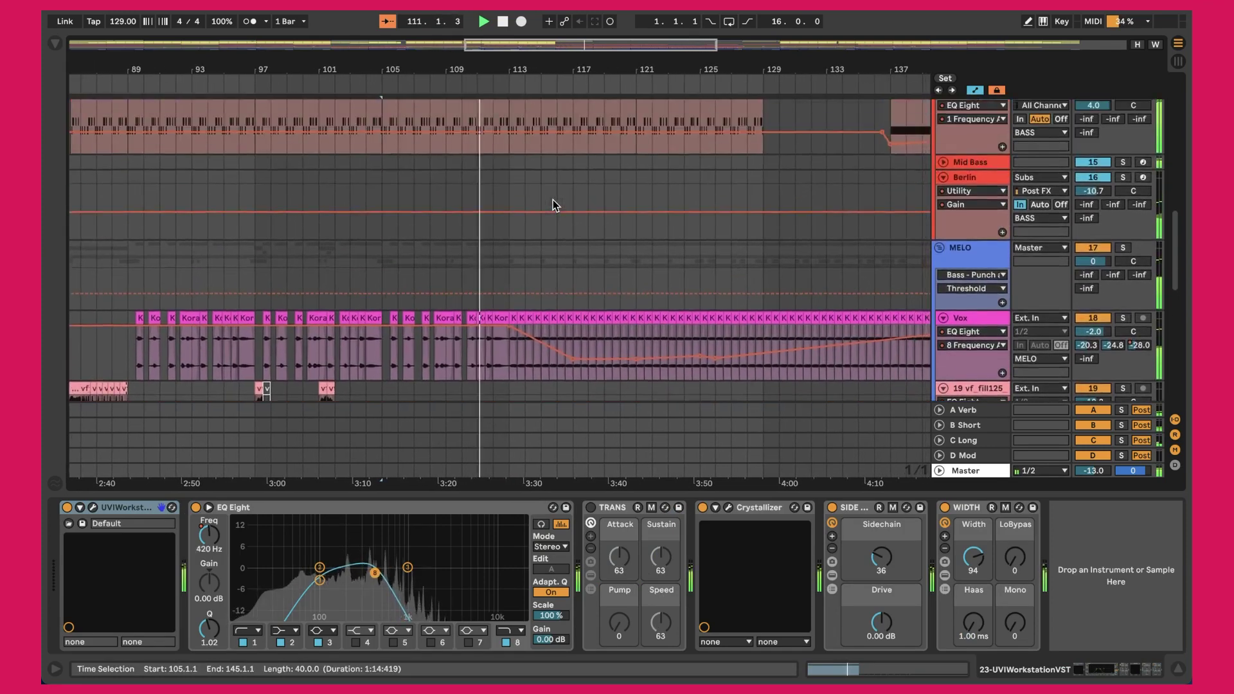
Reselect the Kick clip ending at bar 113 and examine the Subs clips and Vox filter automation that follow it
scroll(552, 199, "up", 5)
left_click(446, 232)
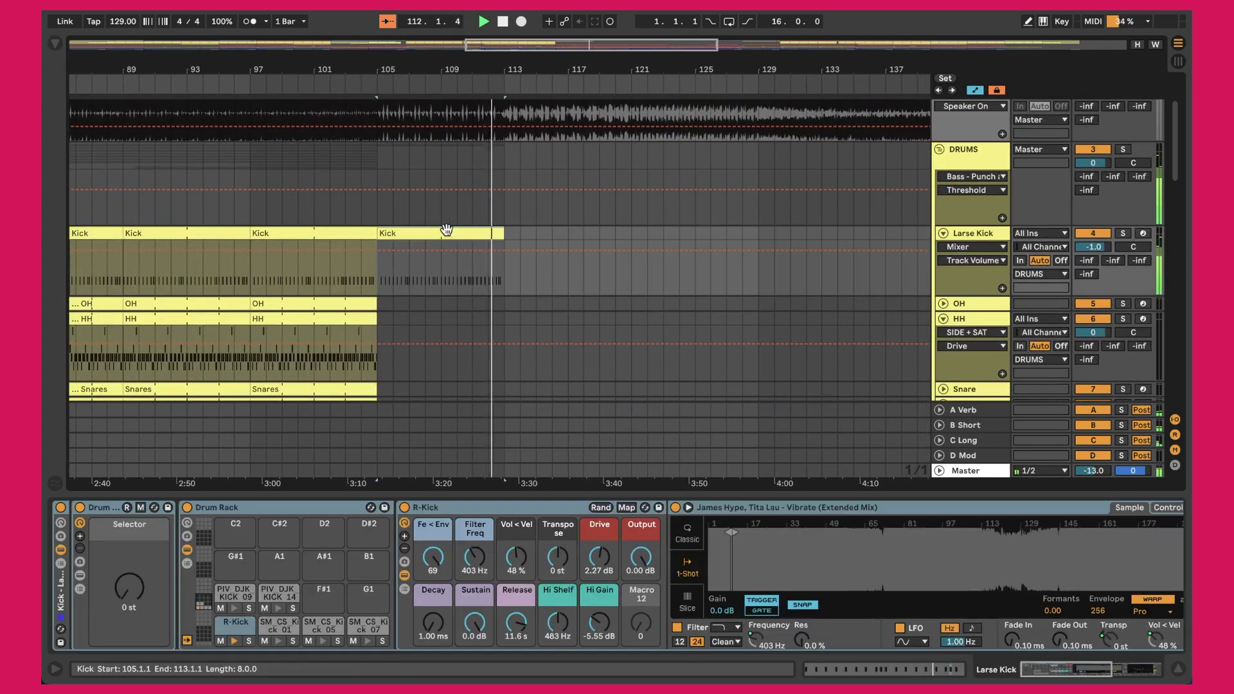
scroll(541, 282, "down", 10)
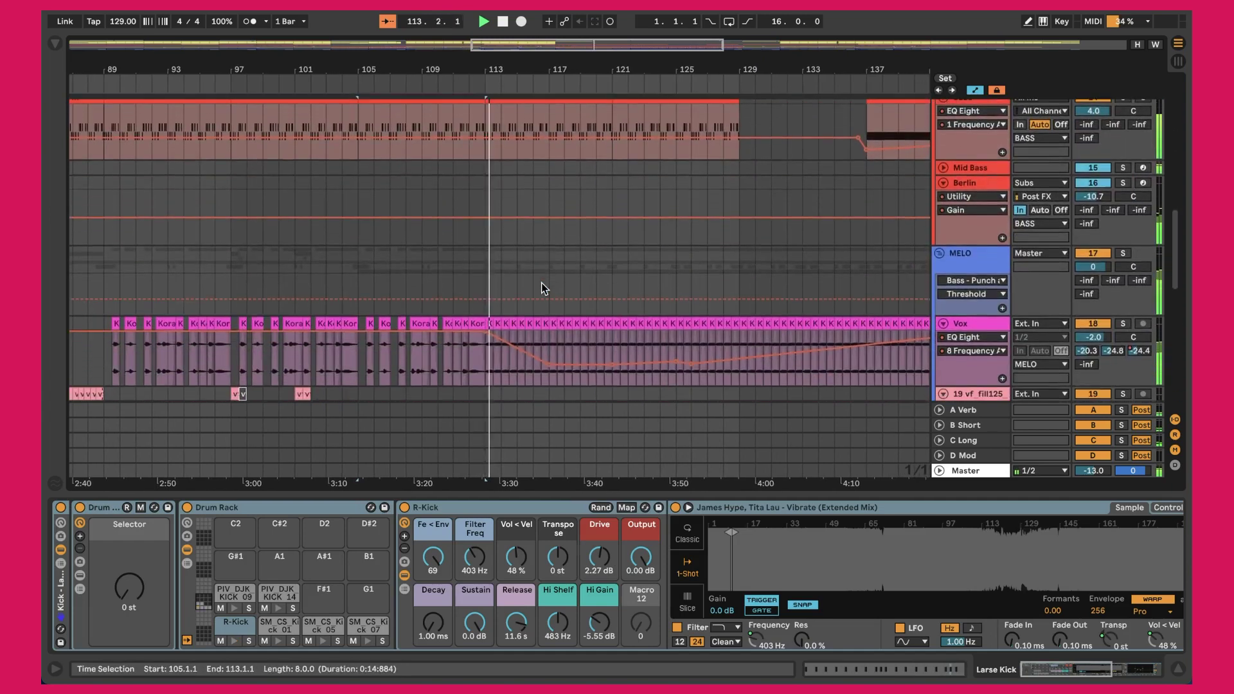
scroll(631, 278, "down", 1)
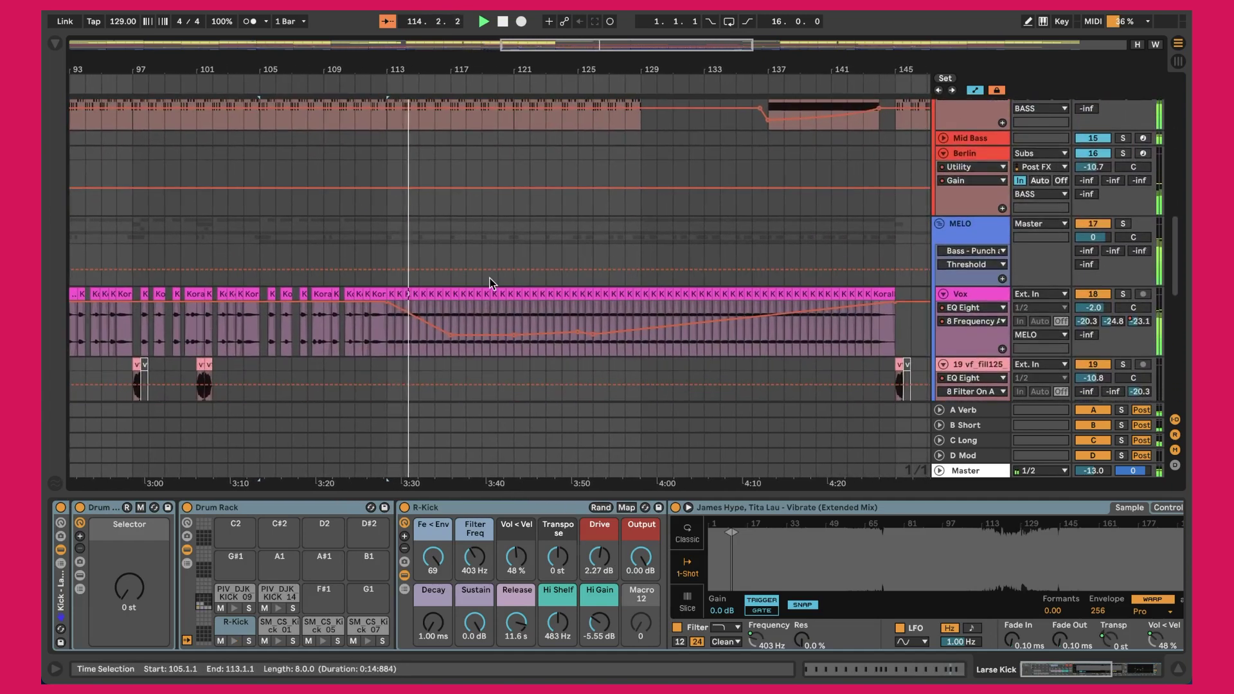
scroll(490, 283, "up", 5)
left_click(428, 247)
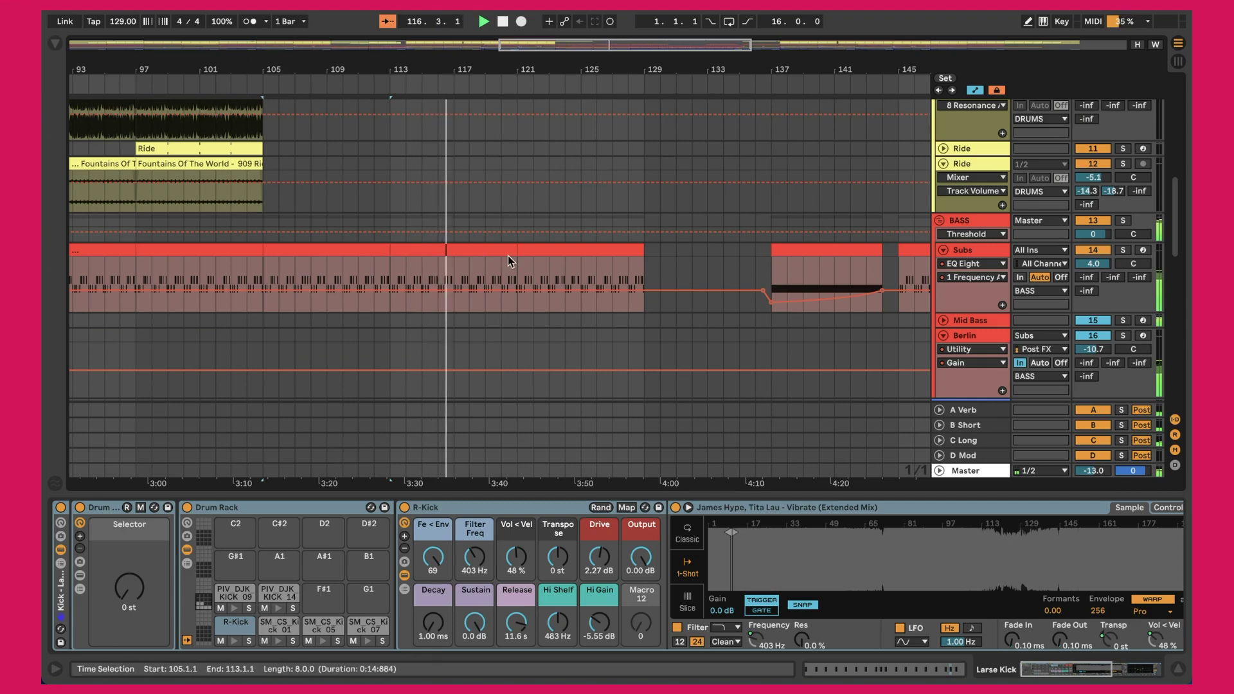
scroll(508, 257, "down", 5)
scroll(508, 257, "down", 6)
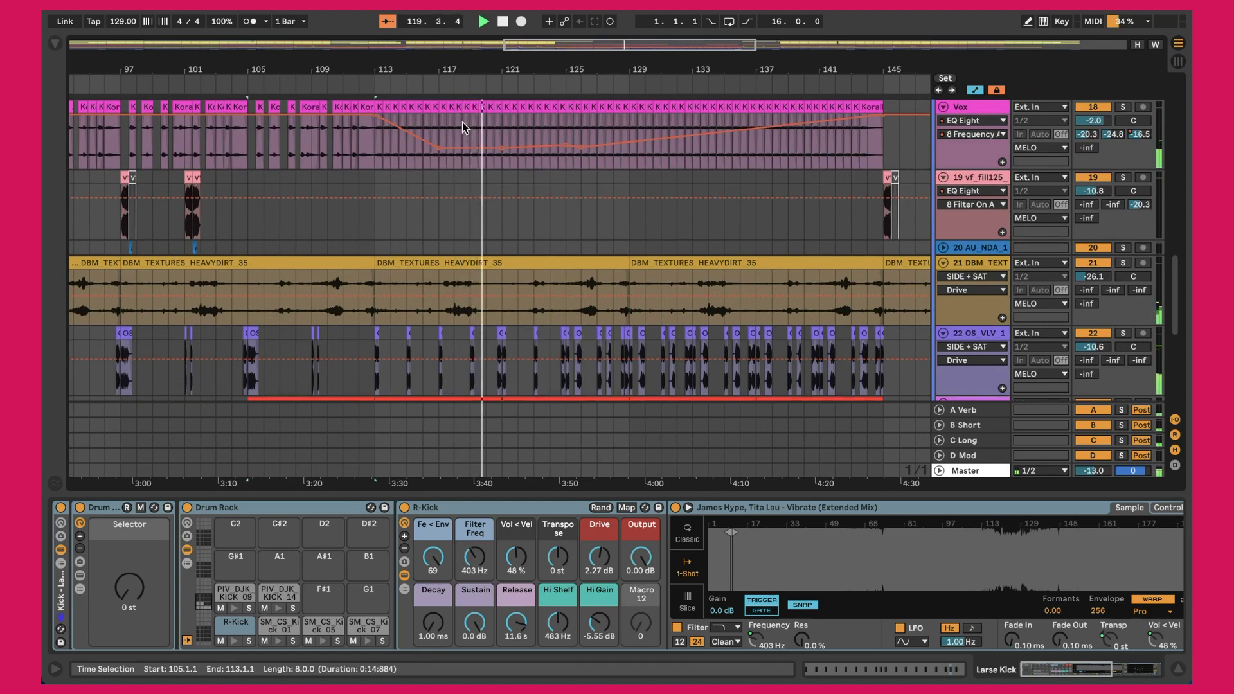
Select the UVI Workstation clip from bar 105 to 145 and unfold the 909 Roll track to show its Gain automation
scroll(461, 122, "down", 3)
left_click(444, 262)
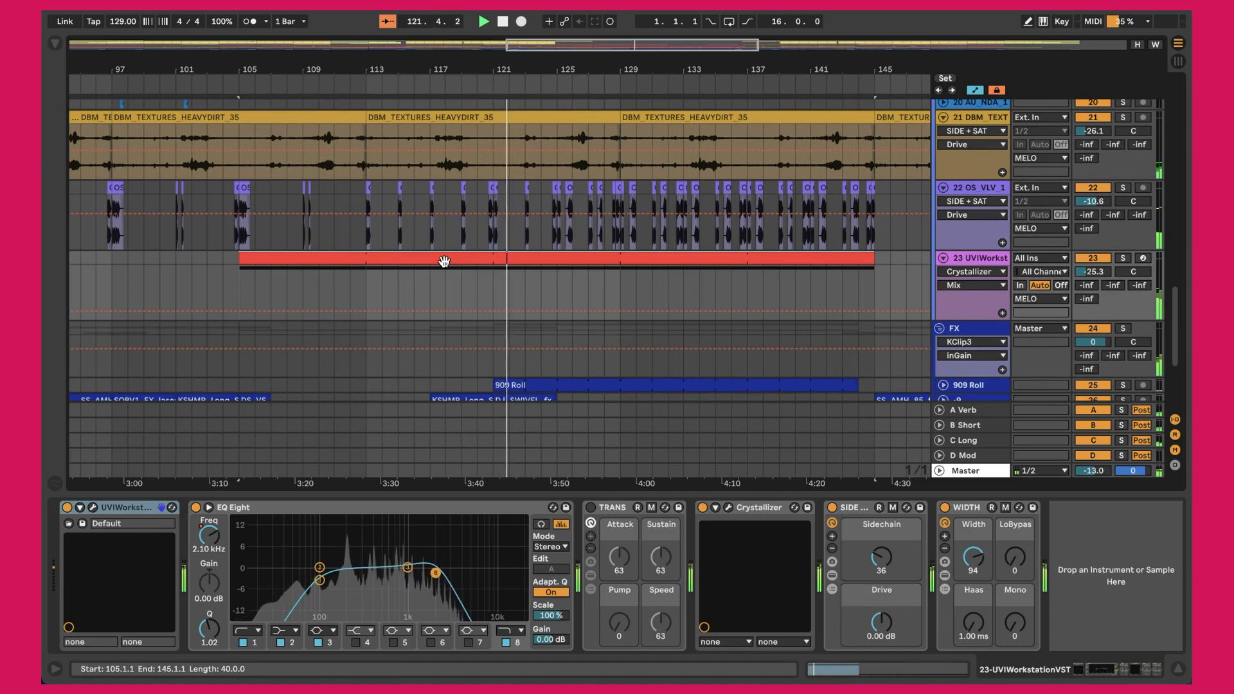
scroll(441, 262, "down", 3)
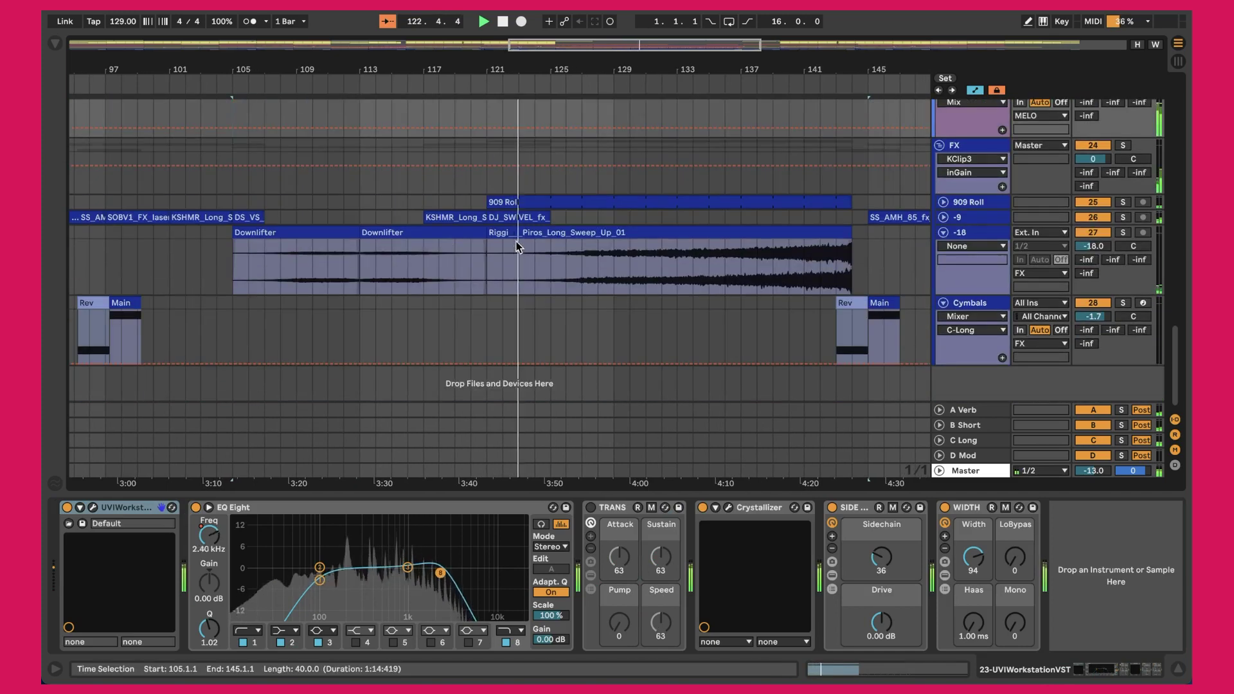
left_click(944, 203)
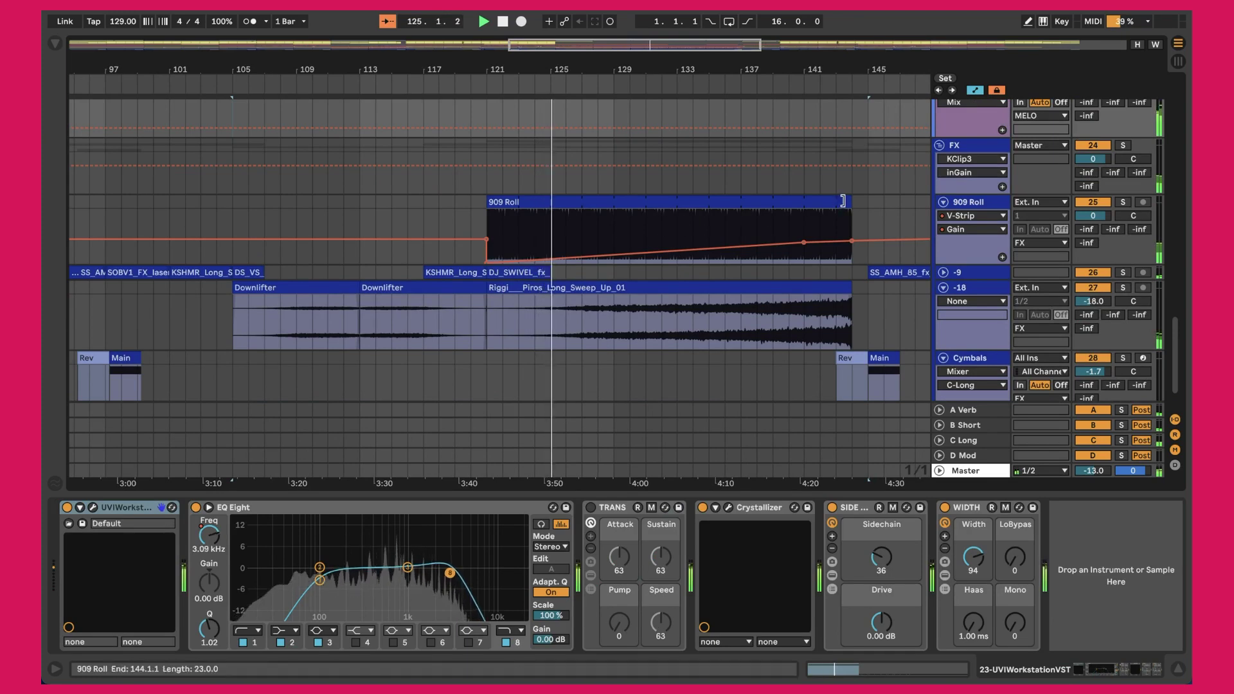
Examine the OS_VLV clips between bars 113 and 145 above the UVI Workstation clip
scroll(640, 248, "up", 2)
scroll(636, 242, "up", 10)
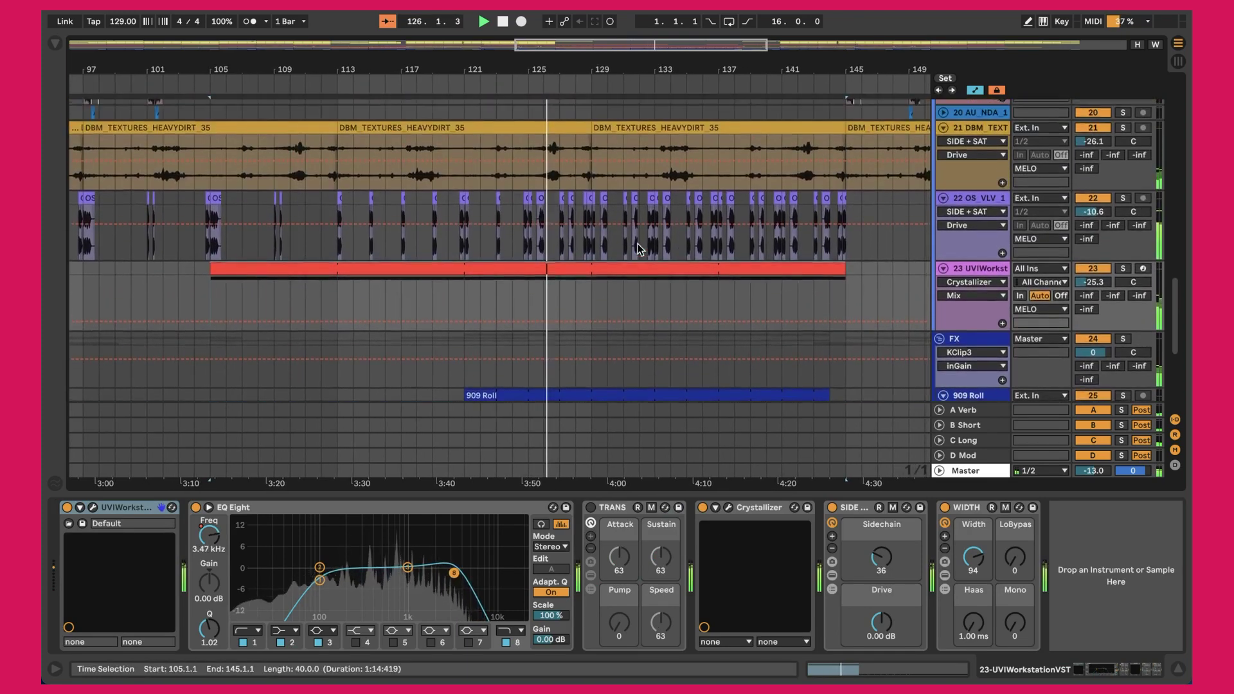
scroll(637, 244, "down", 10)
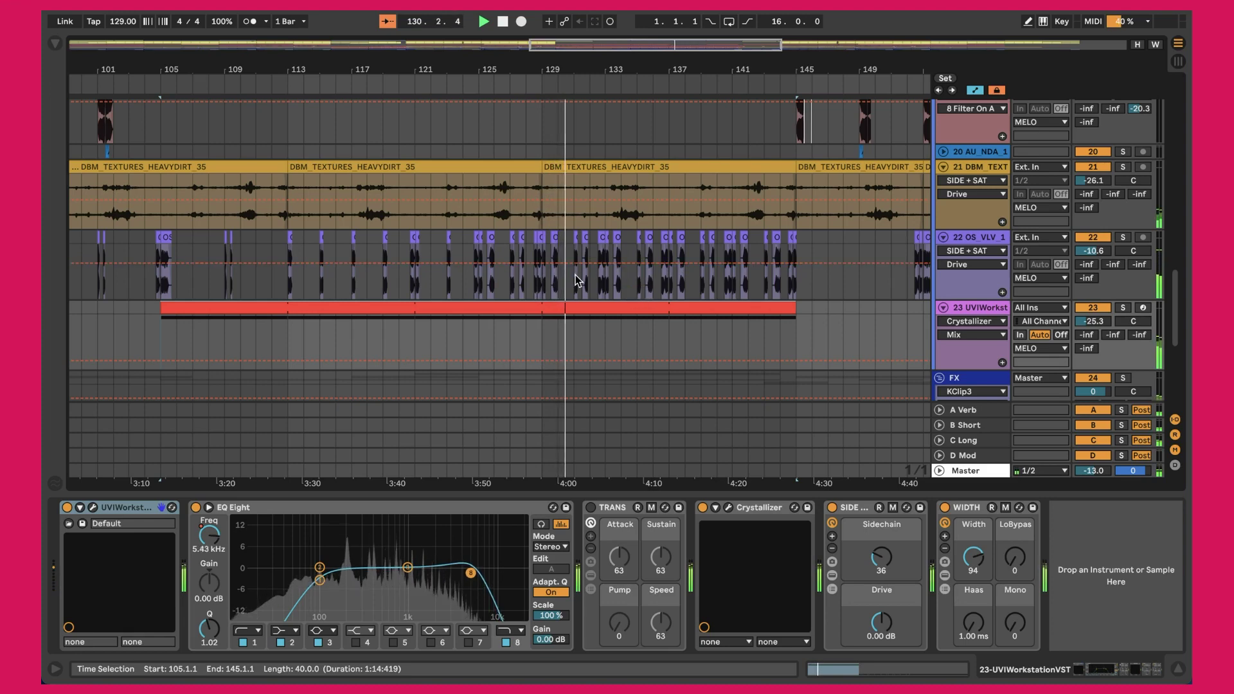
Examine the Subs gap after bar 129 and open the Subs clip at bar 137 to inspect its MIDI notes
scroll(577, 281, "up", 10)
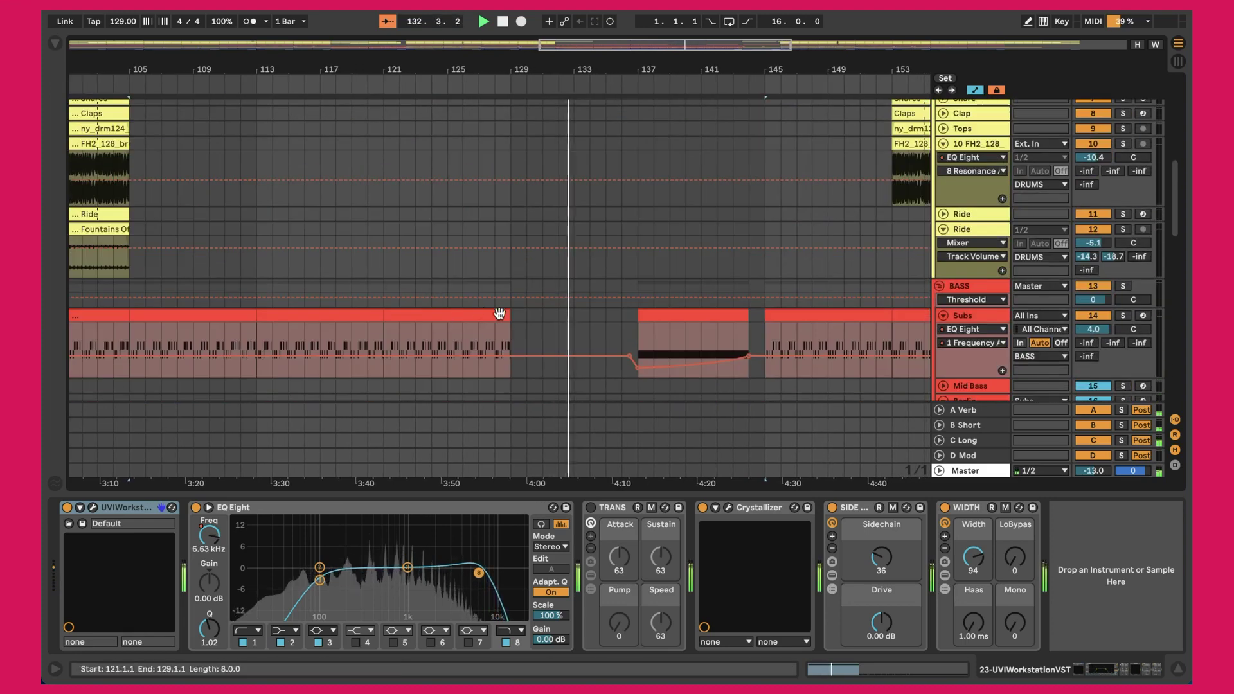
scroll(541, 325, "down", 1)
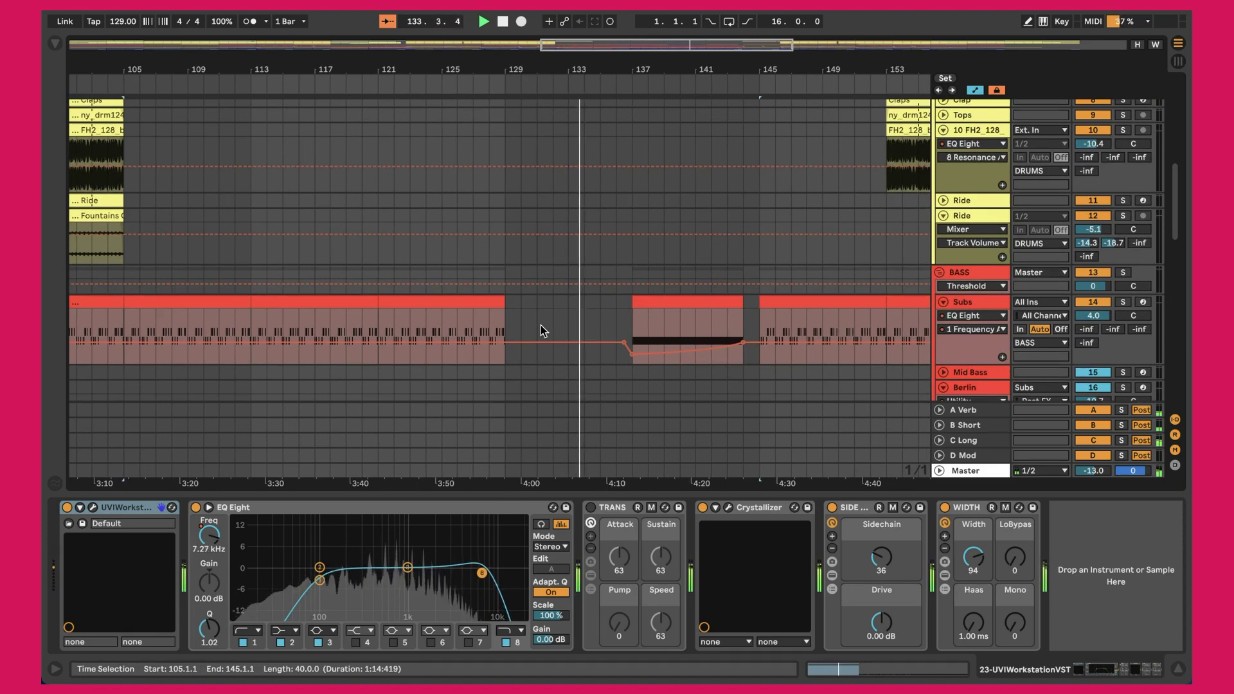
scroll(541, 326, "down", 6)
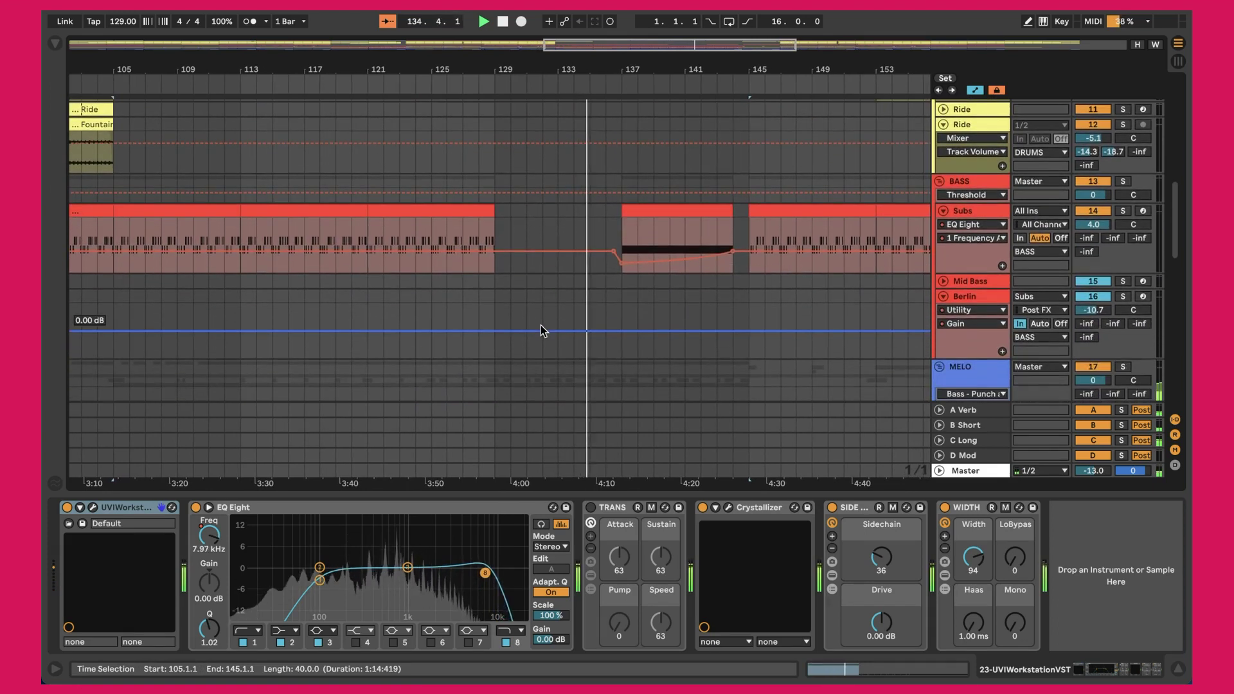
double_click(649, 206)
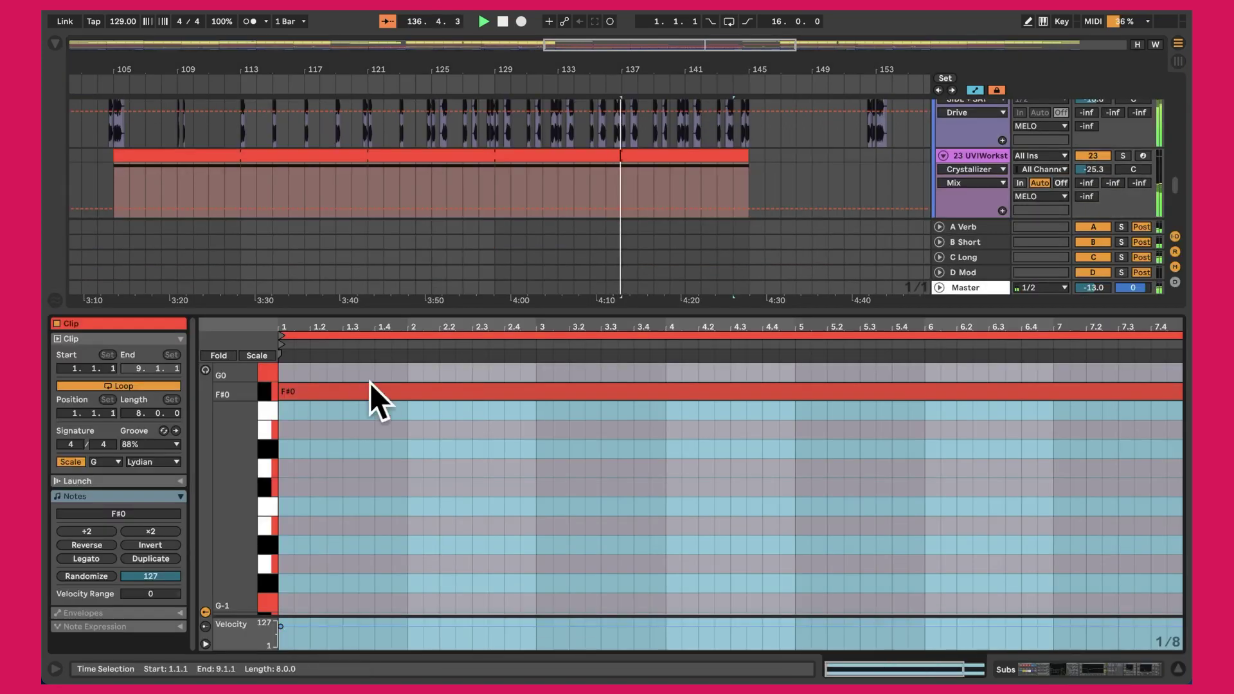
Hide the clip detail view and examine the 909 Roll, sweep-up and reverse cymbal clips leading into bar 145
key("super+alt+l")
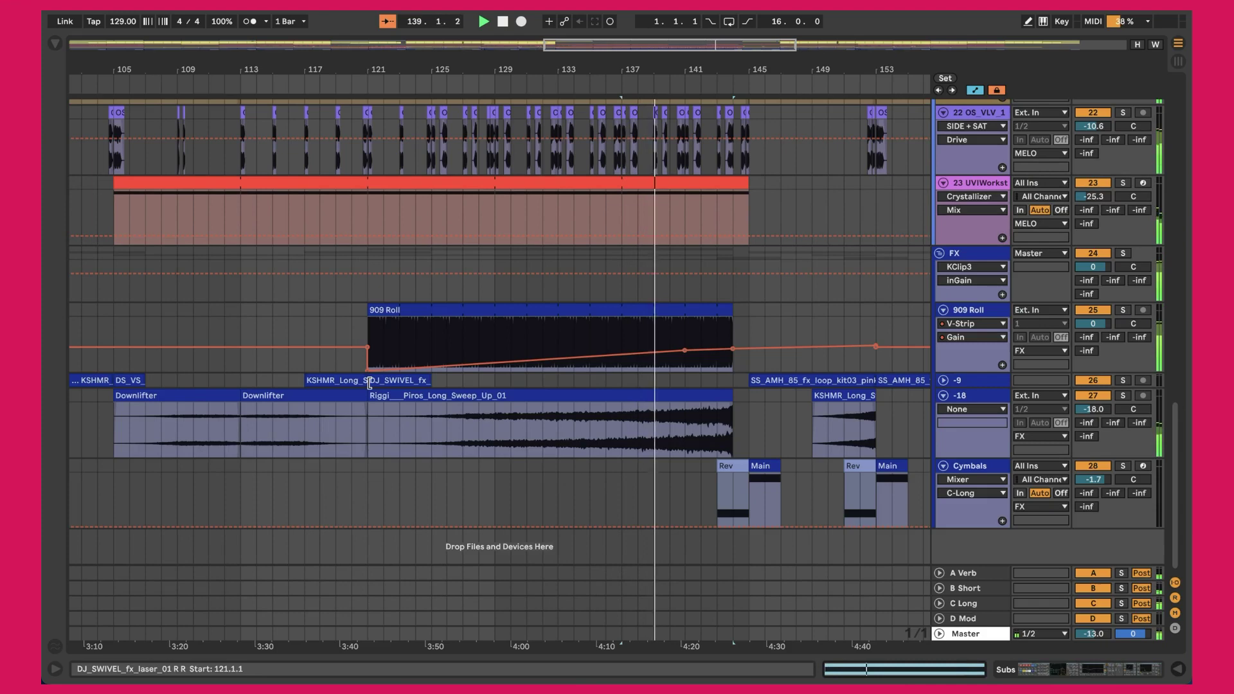
scroll(586, 318, "up", 1)
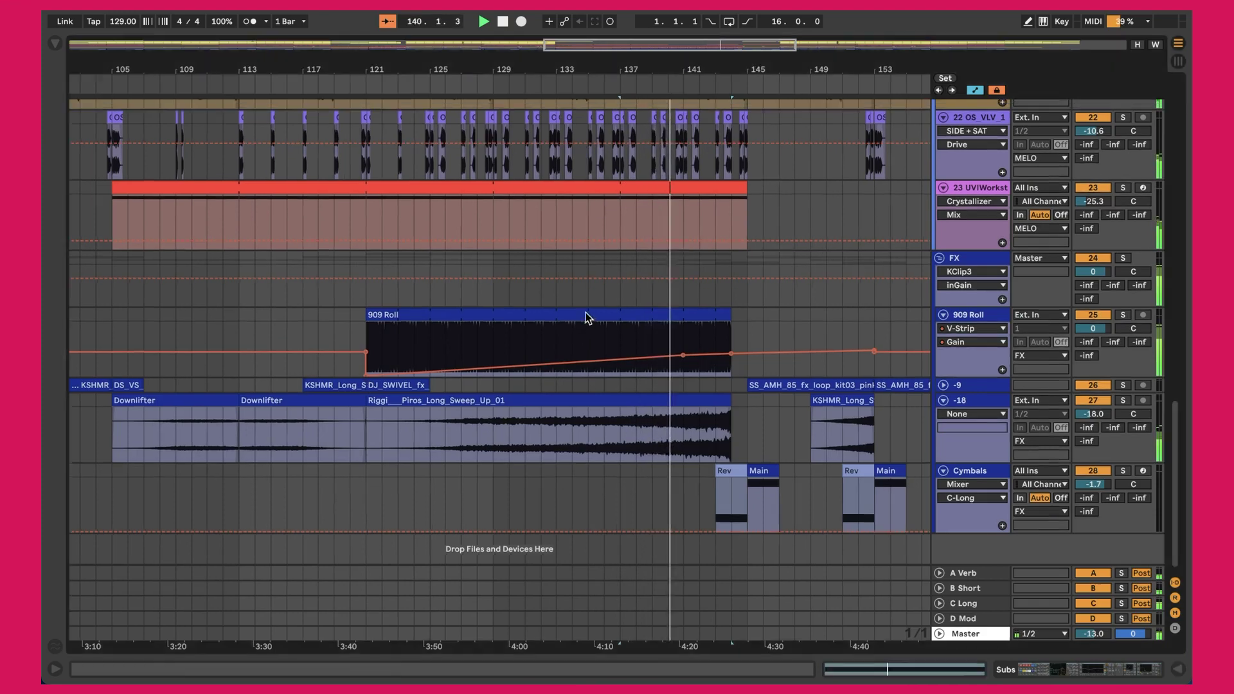
scroll(585, 312, "up", 4)
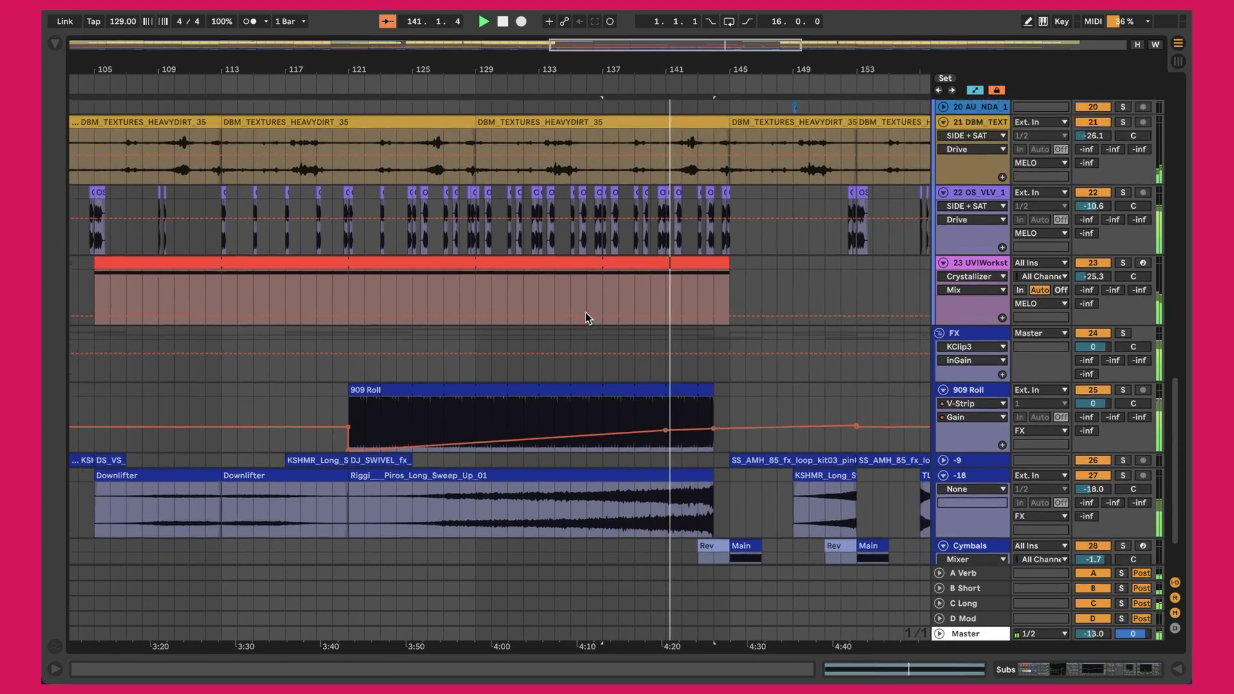
scroll(592, 306, "down", 5)
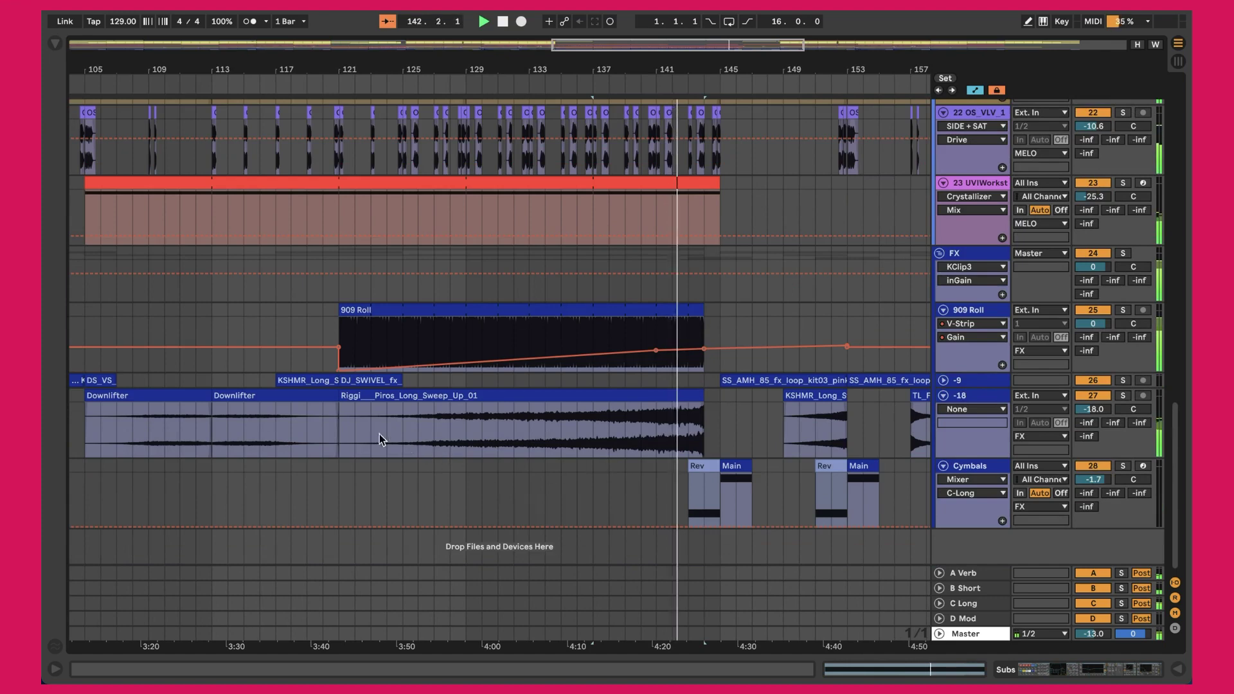
Examine the Kick, Subs, Vox and vf_fill125 clips from bar 145 up to the DROP at bar 153
scroll(614, 396, "up", 1)
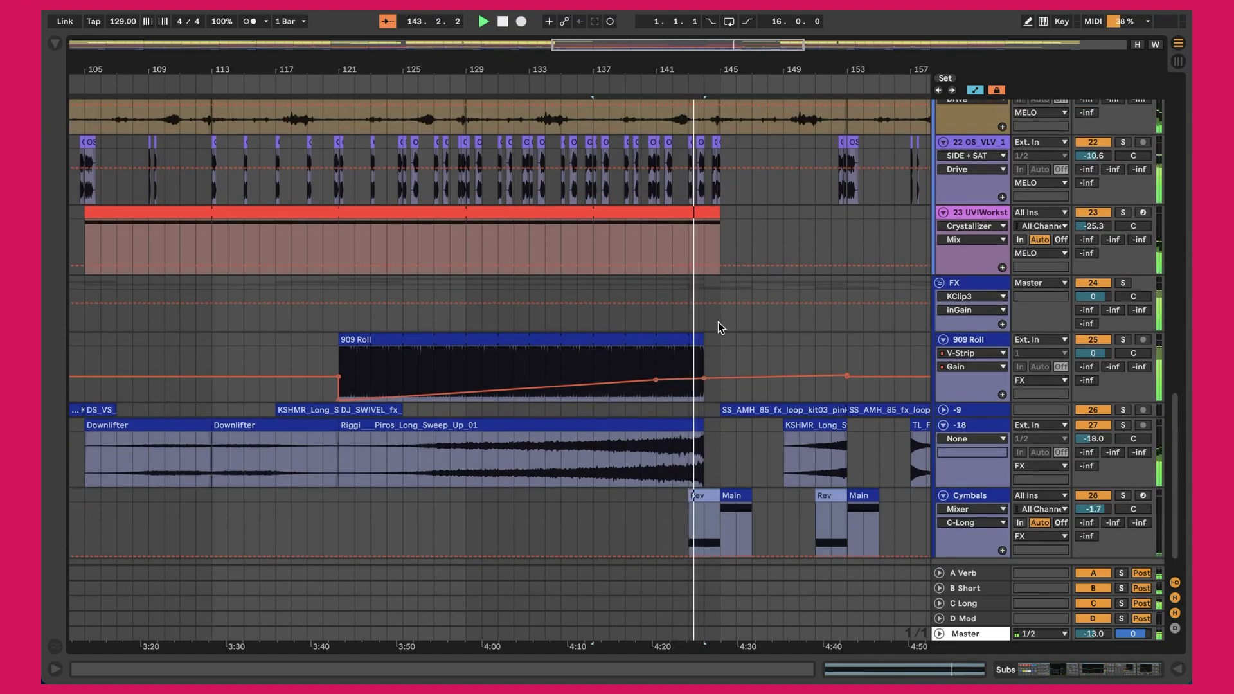
scroll(719, 296, "up", 1)
scroll(720, 273, "up", 7)
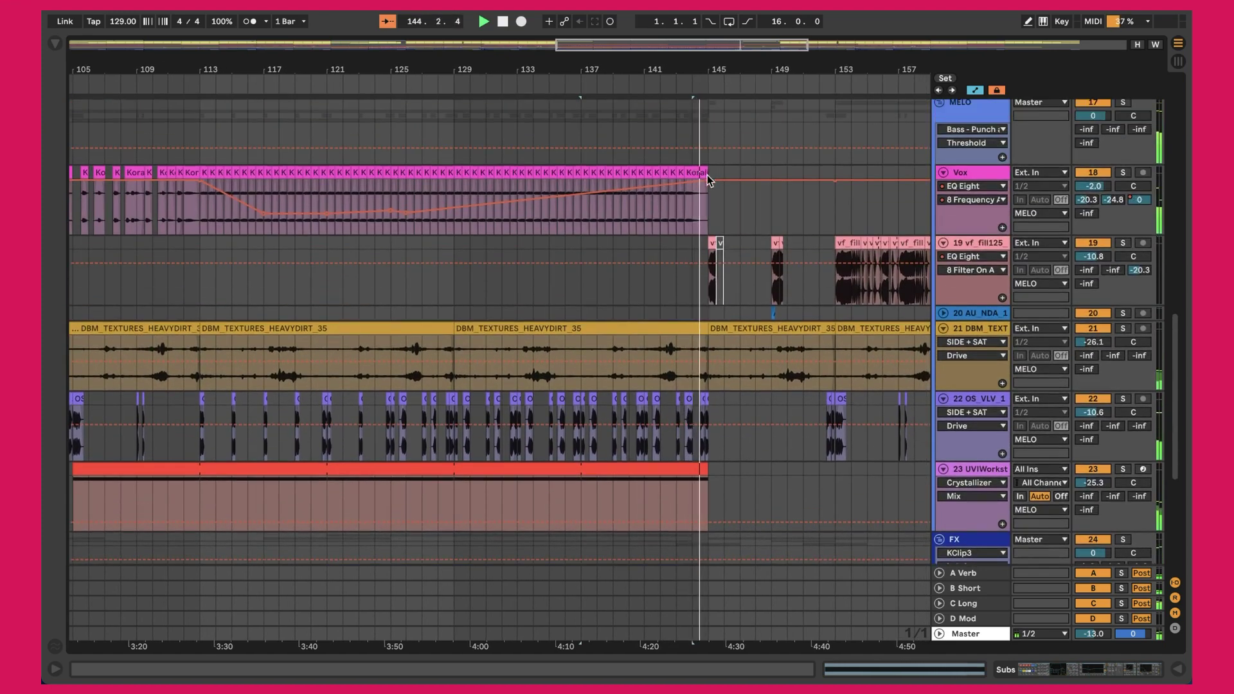
scroll(709, 180, "up", 15)
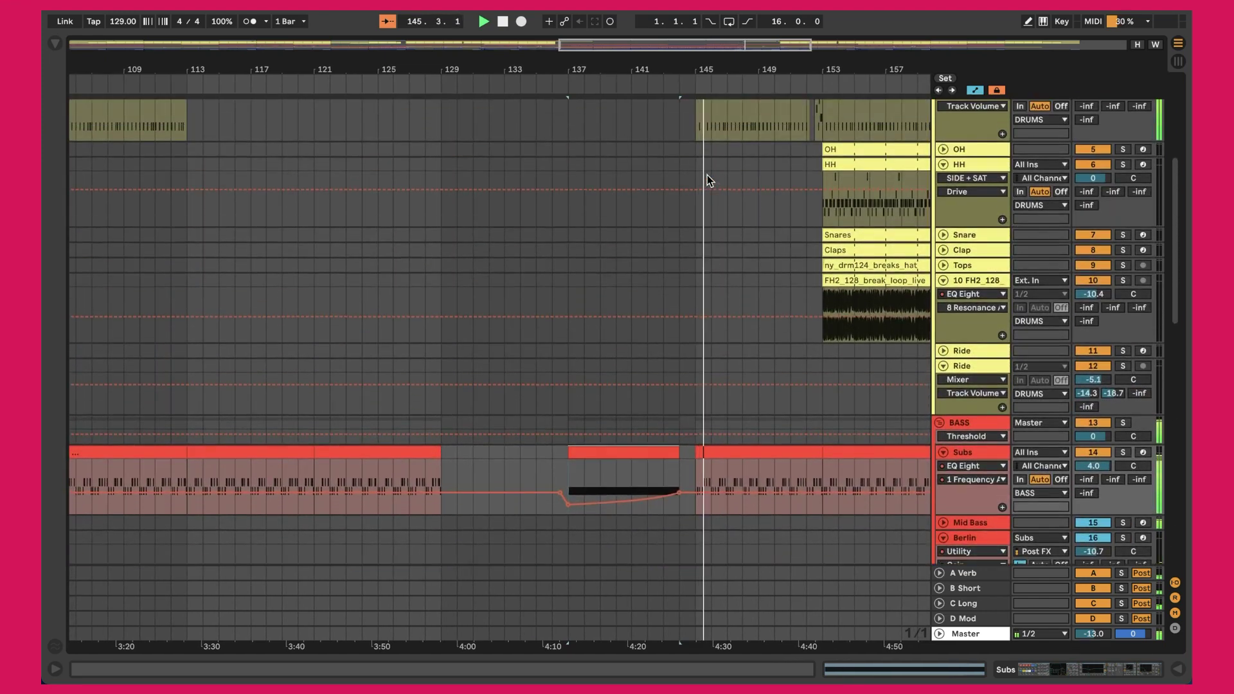
scroll(707, 175, "up", 8)
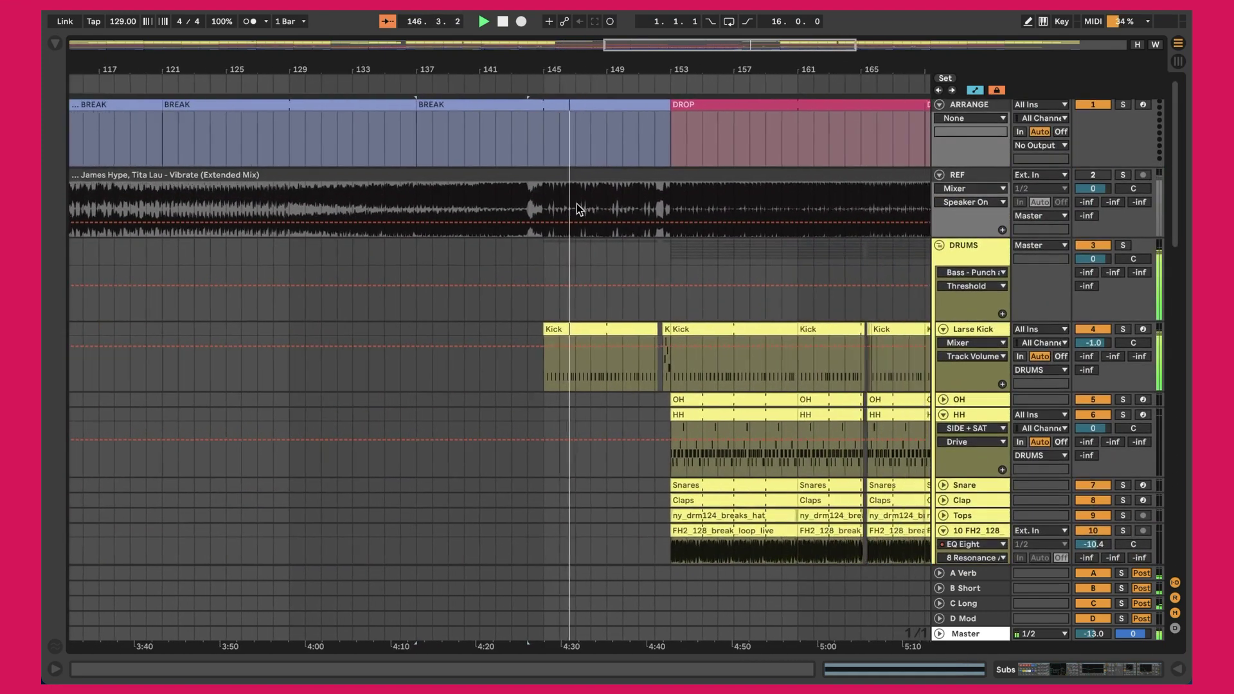
scroll(514, 322, "down", 12)
scroll(514, 322, "down", 10)
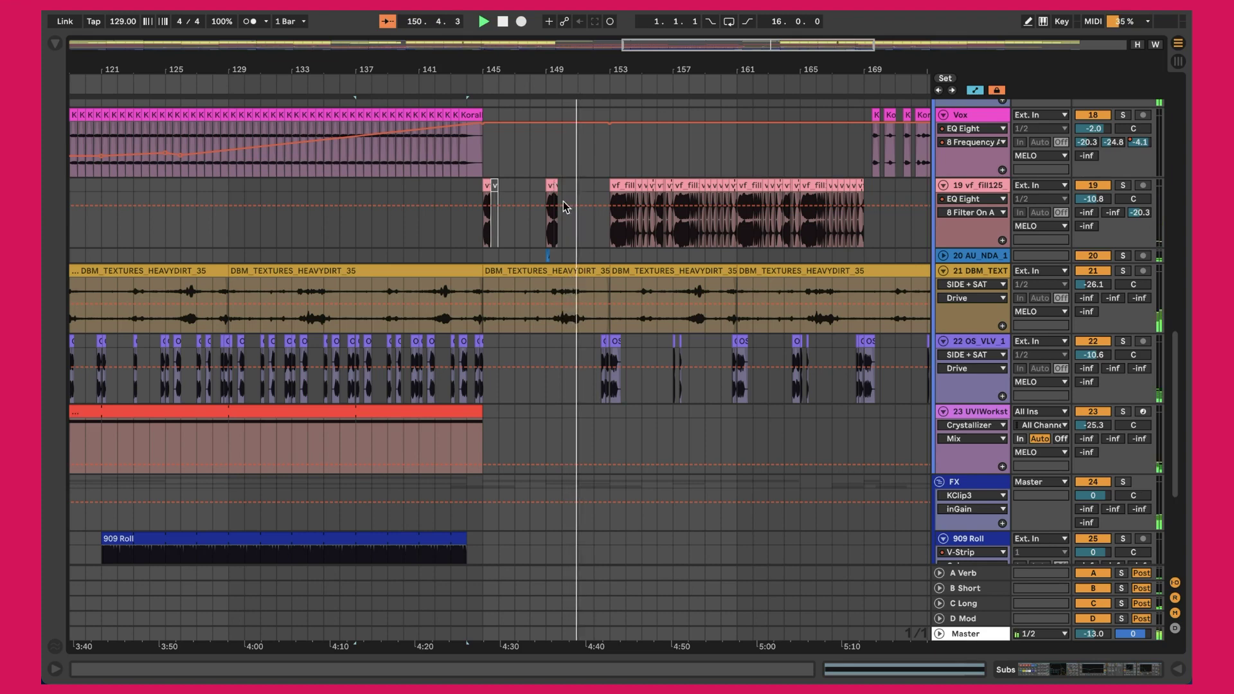
scroll(563, 206, "up", 10)
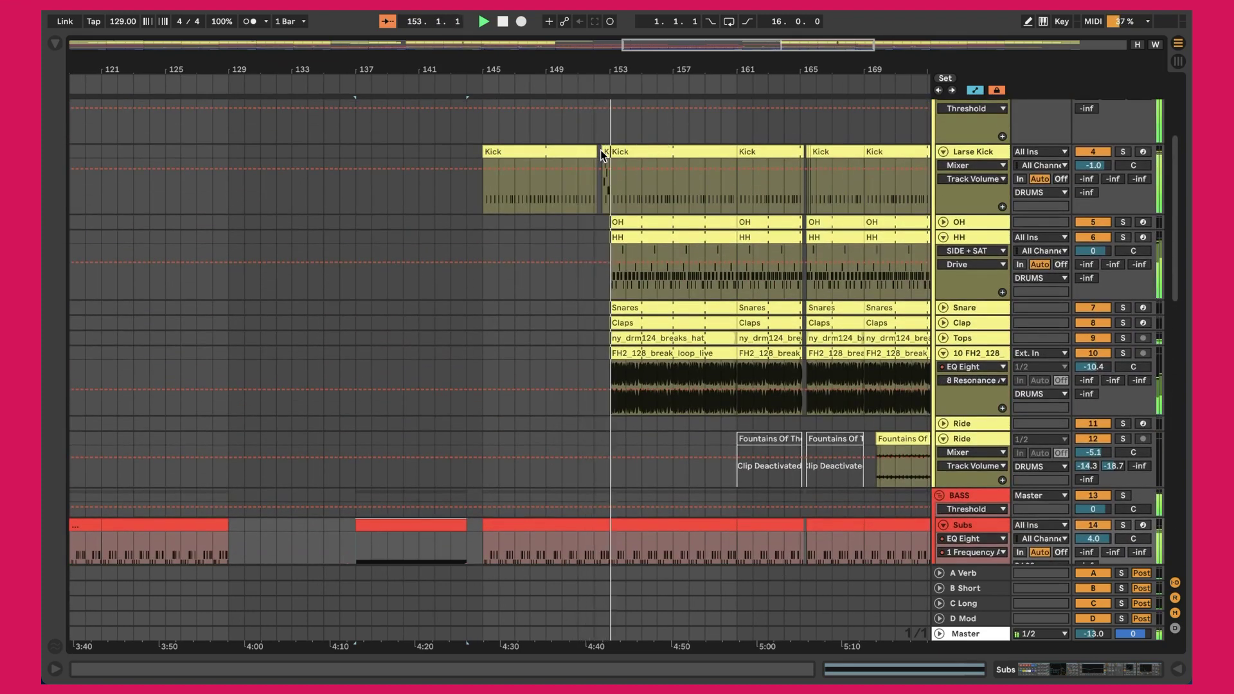
Examine the drum, vf_fill125, Vox and texture clips in the DROP starting at bar 153
scroll(538, 215, "up", 5)
scroll(538, 214, "right", 5)
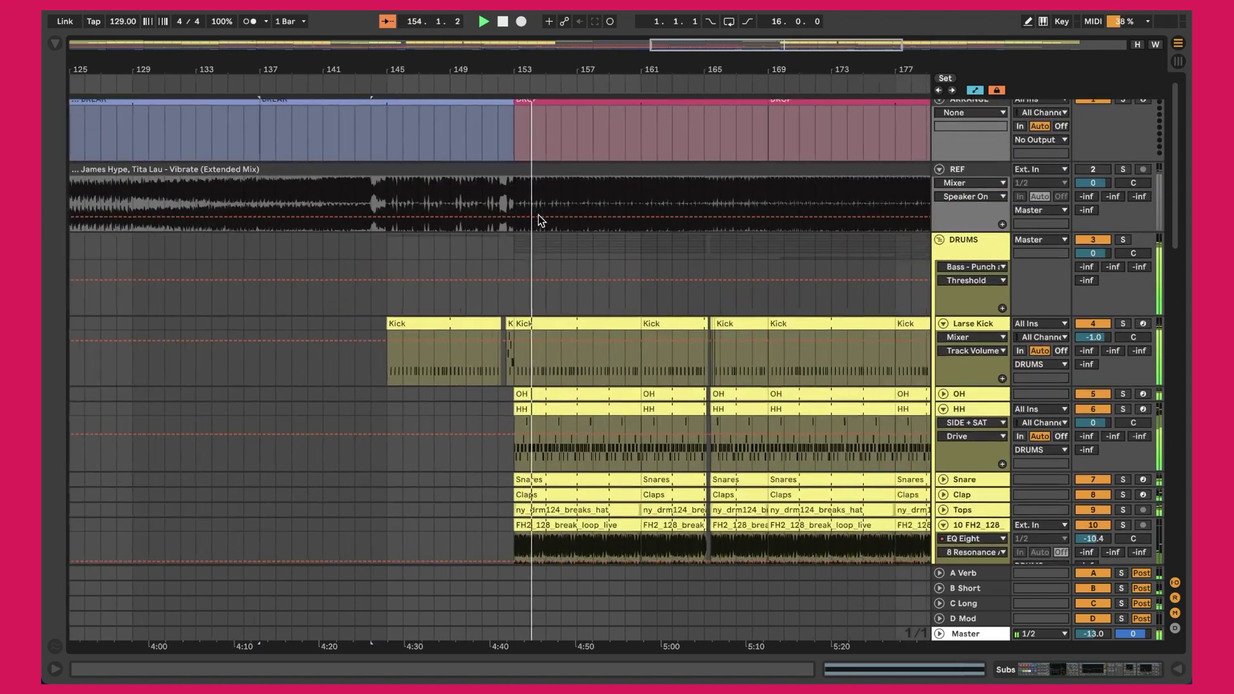
scroll(538, 214, "right", 3)
scroll(389, 266, "left", 5)
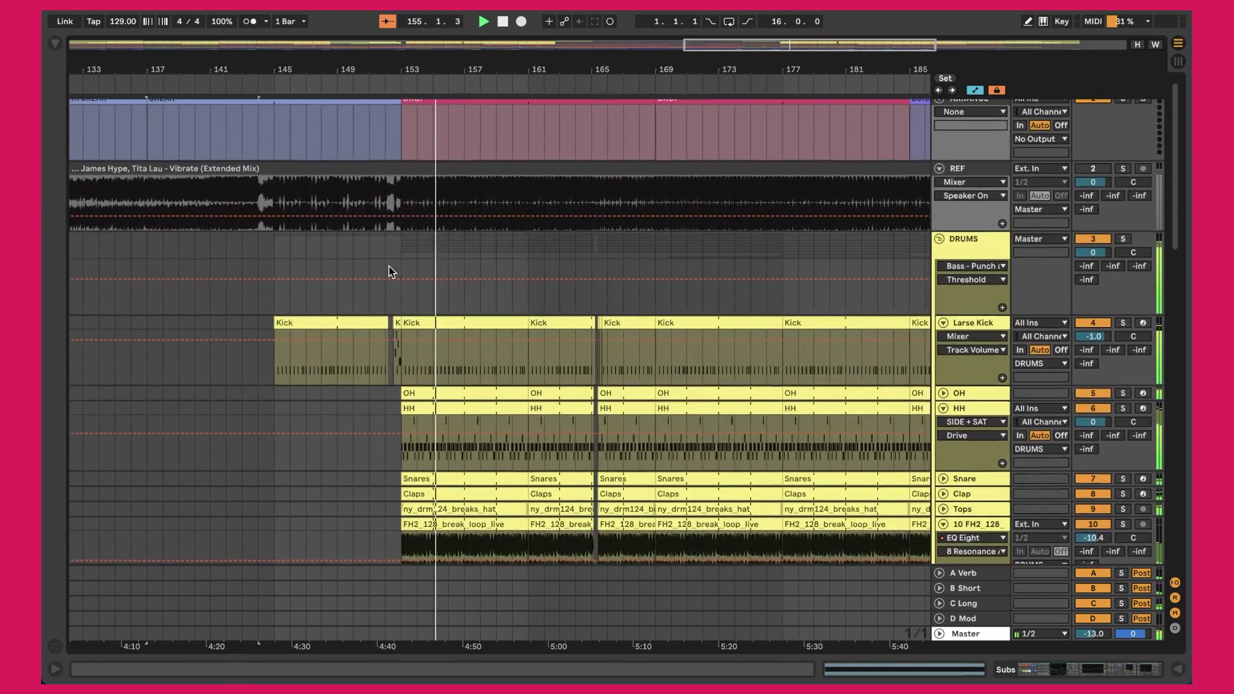
scroll(389, 266, "down", 8)
scroll(388, 266, "down", 10)
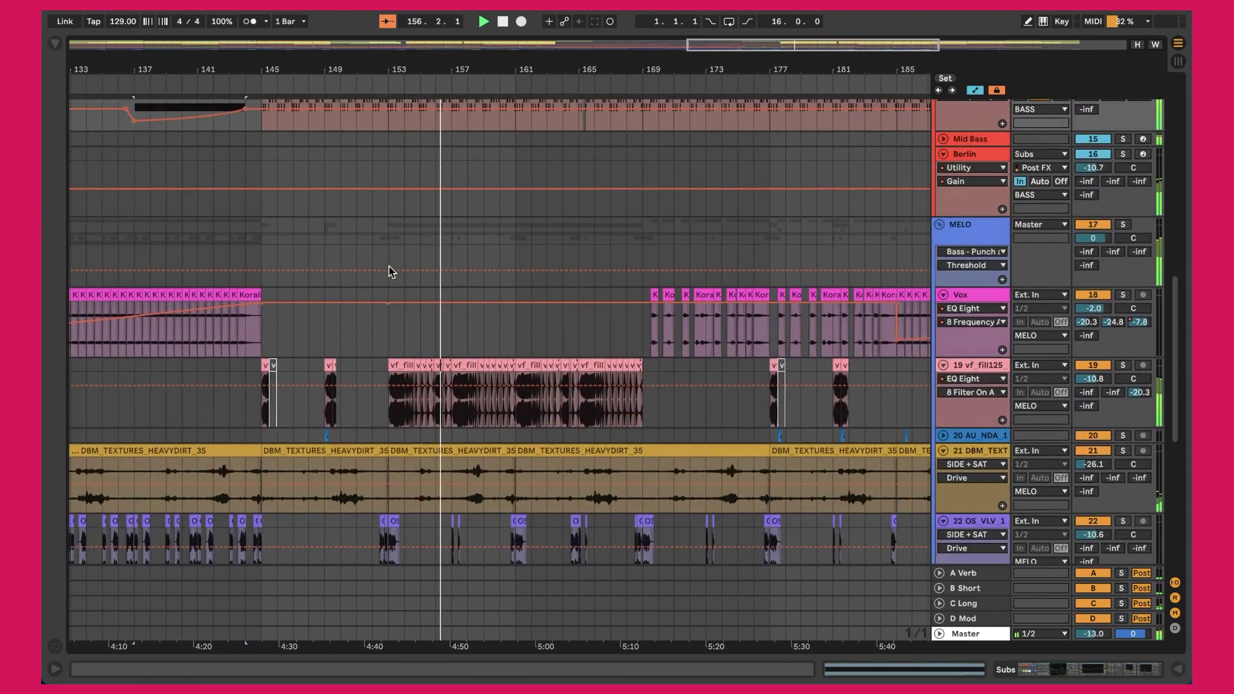
scroll(388, 266, "down", 2)
scroll(388, 266, "up", 4)
scroll(450, 273, "left", 2)
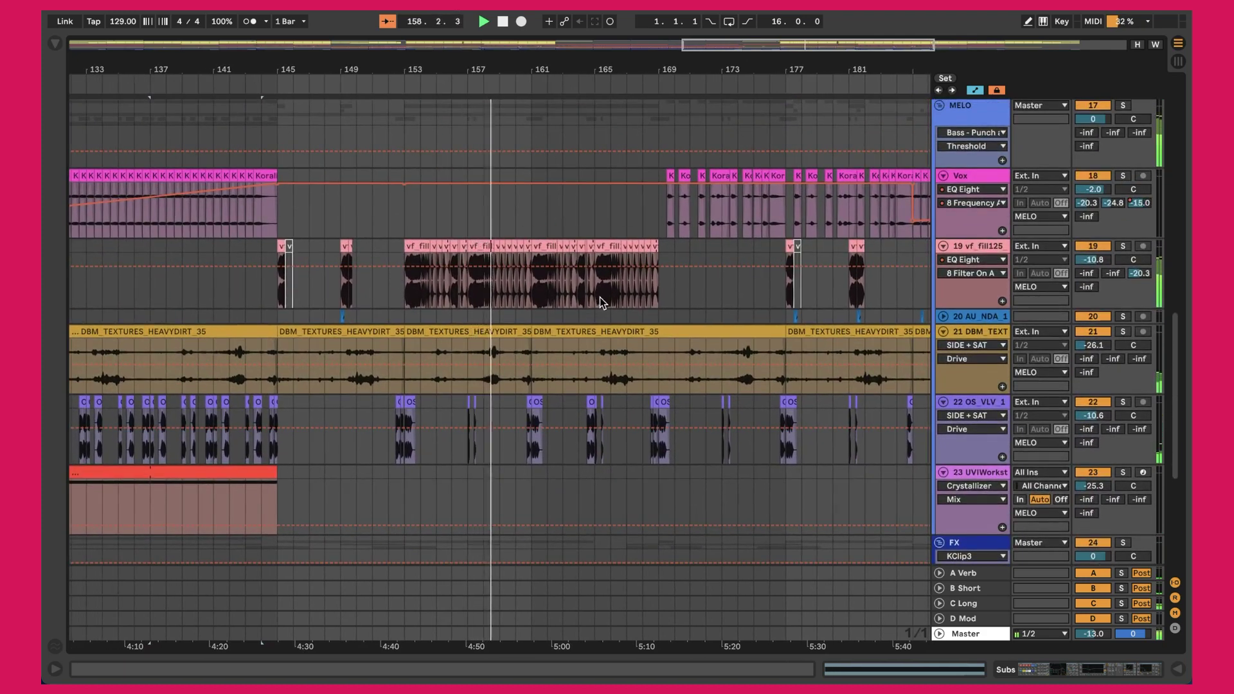
Examine the deactivated 909 Ride Hat clips and the FX and cymbal clips around bar 161 of the DROP
scroll(511, 322, "up", 14)
scroll(511, 322, "down", 5)
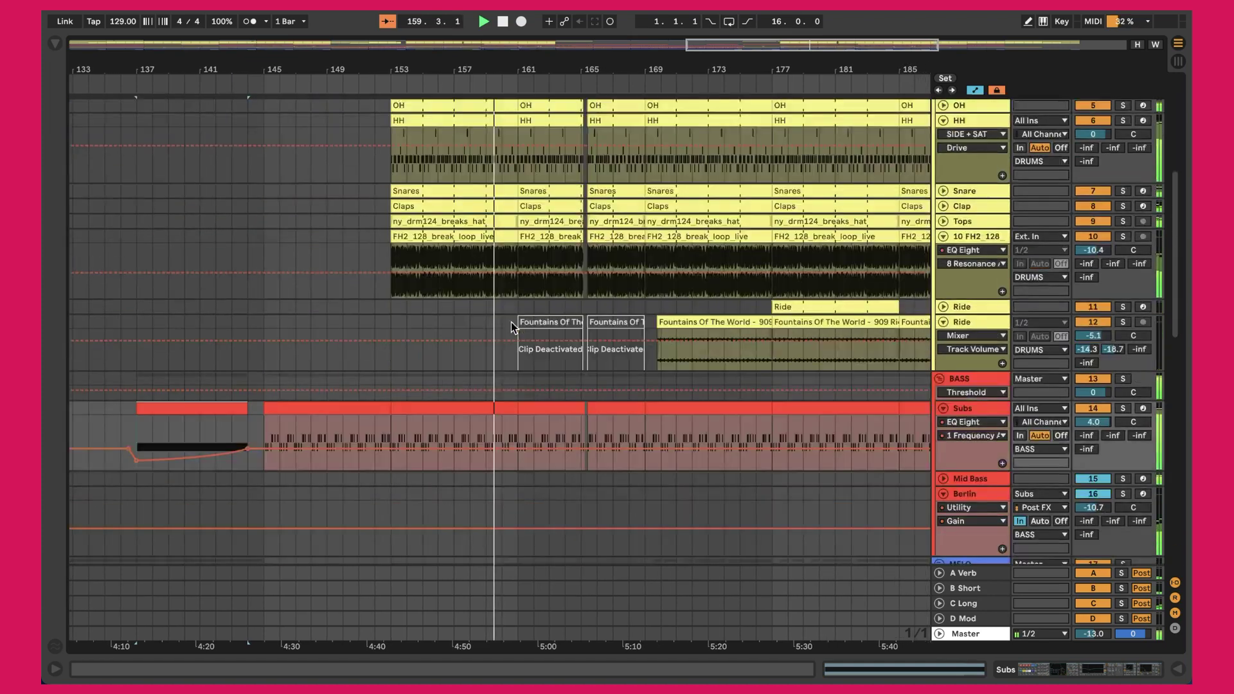
scroll(511, 327, "down", 15)
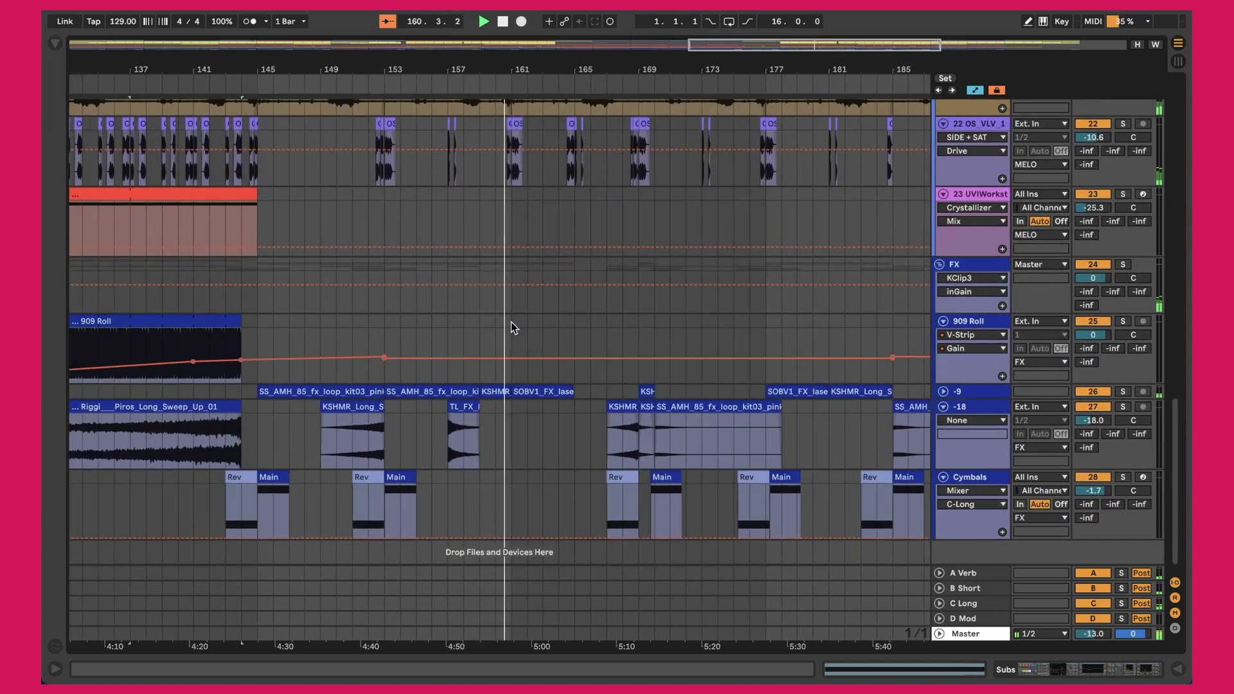
scroll(511, 322, "up", 5)
scroll(512, 327, "up", 12)
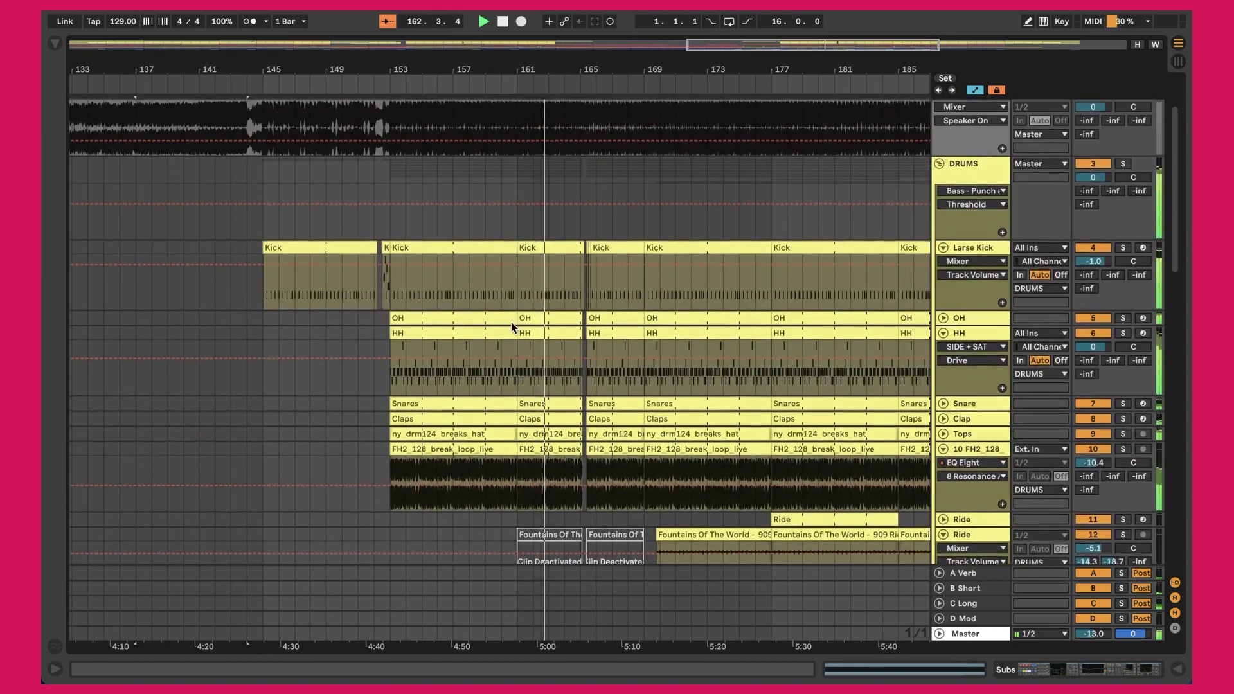
Inspect the short gap in the Kick, HH, Snare, Clap and break loop clips at bar 165
scroll(511, 322, "up", 3)
scroll(530, 292, "up", 5)
scroll(530, 292, "down", 4)
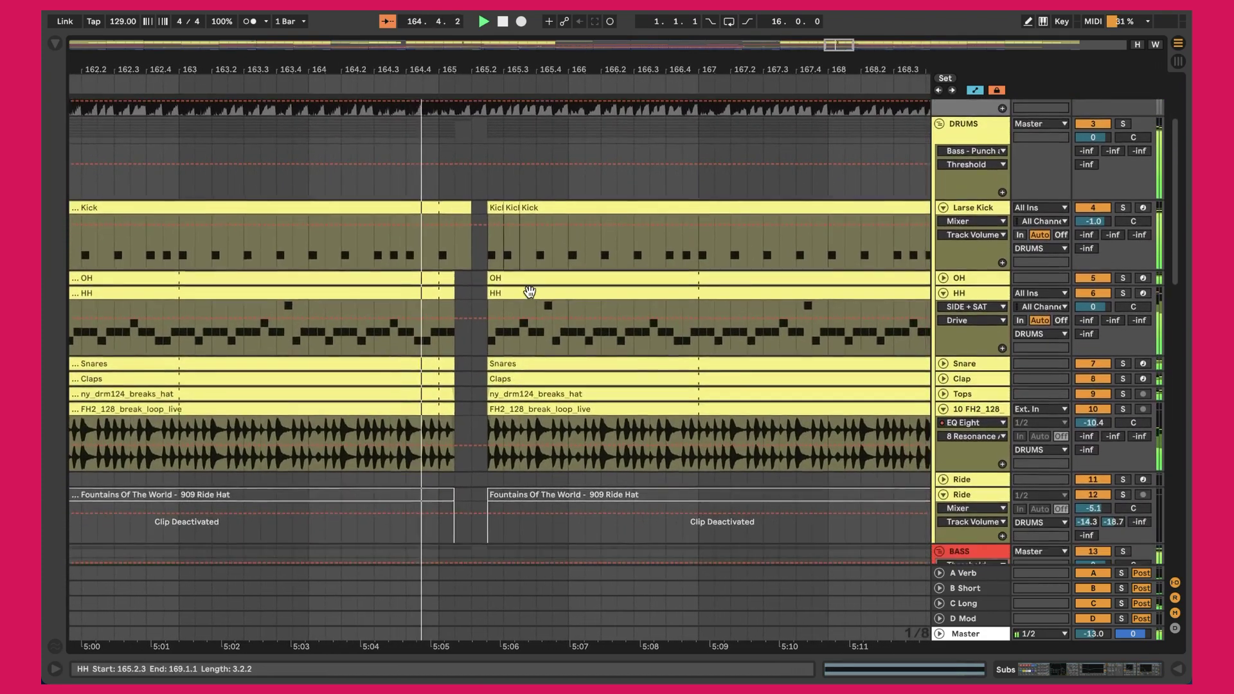
scroll(530, 291, "down", 2)
right_click(531, 297)
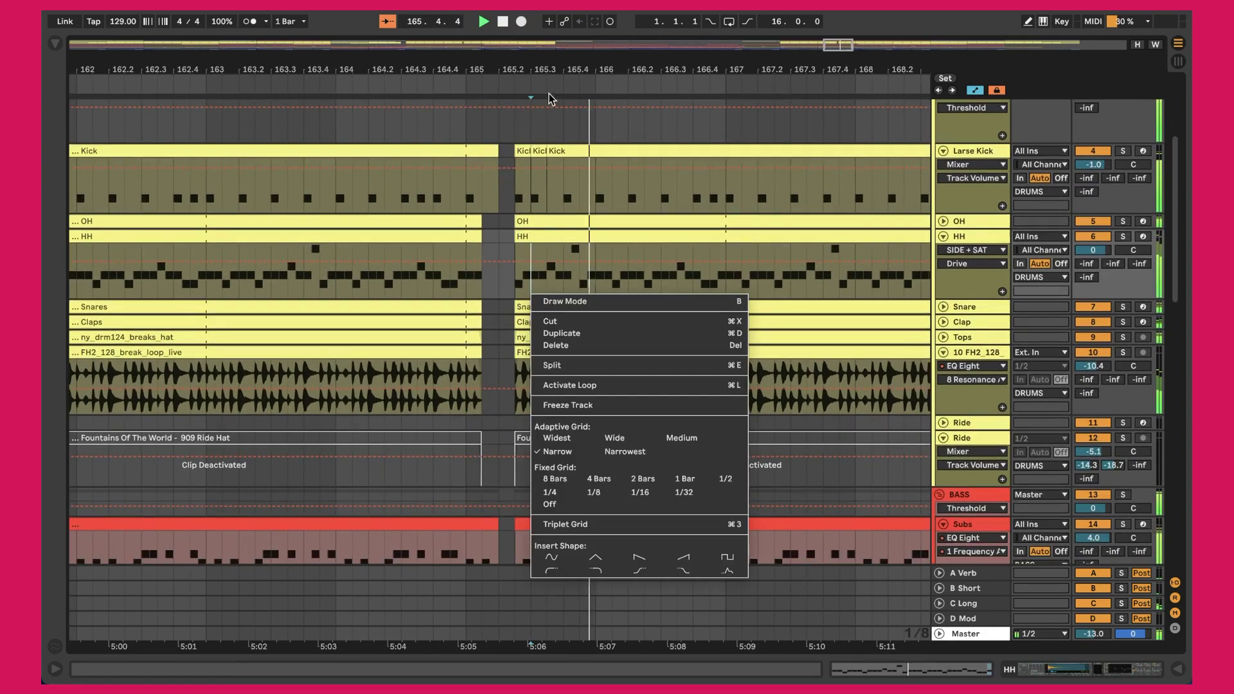
key("Escape")
scroll(513, 236, "down", 3)
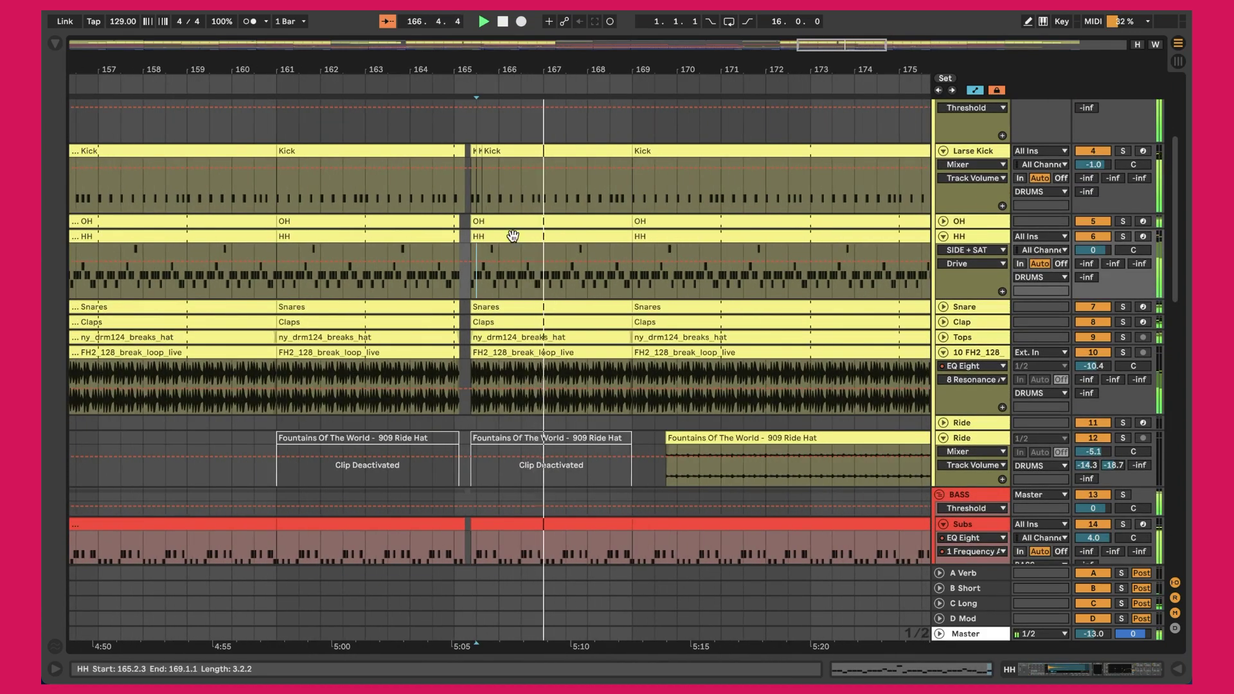
Examine the second DROP section from bar 169, comparing its drums, 909 Ride Hat, Subs and Vox clips
scroll(513, 235, "up", 6)
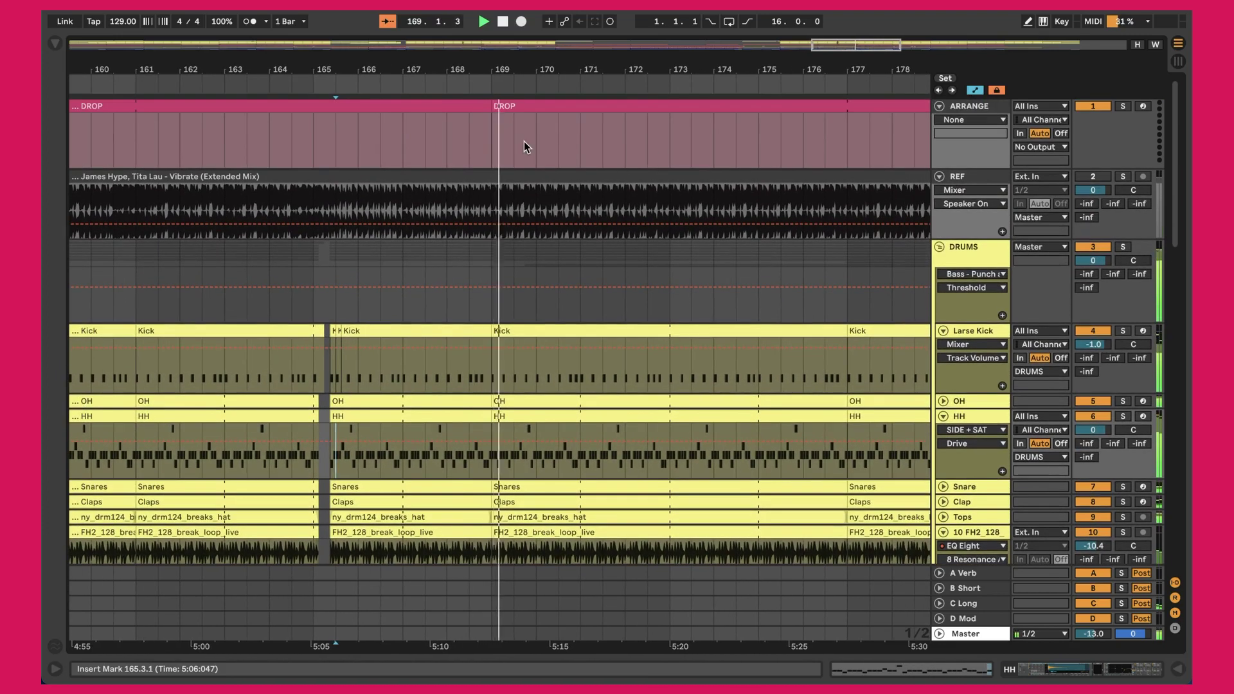
scroll(572, 270, "down", 12)
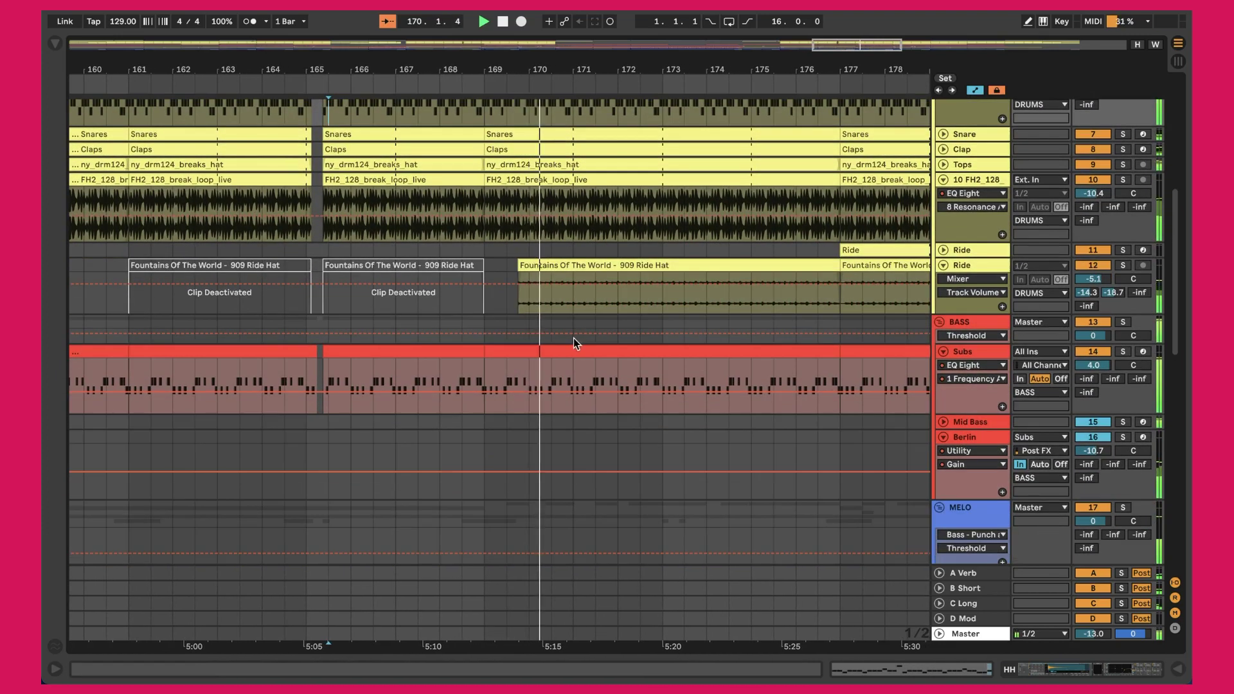
scroll(572, 334, "up", 7)
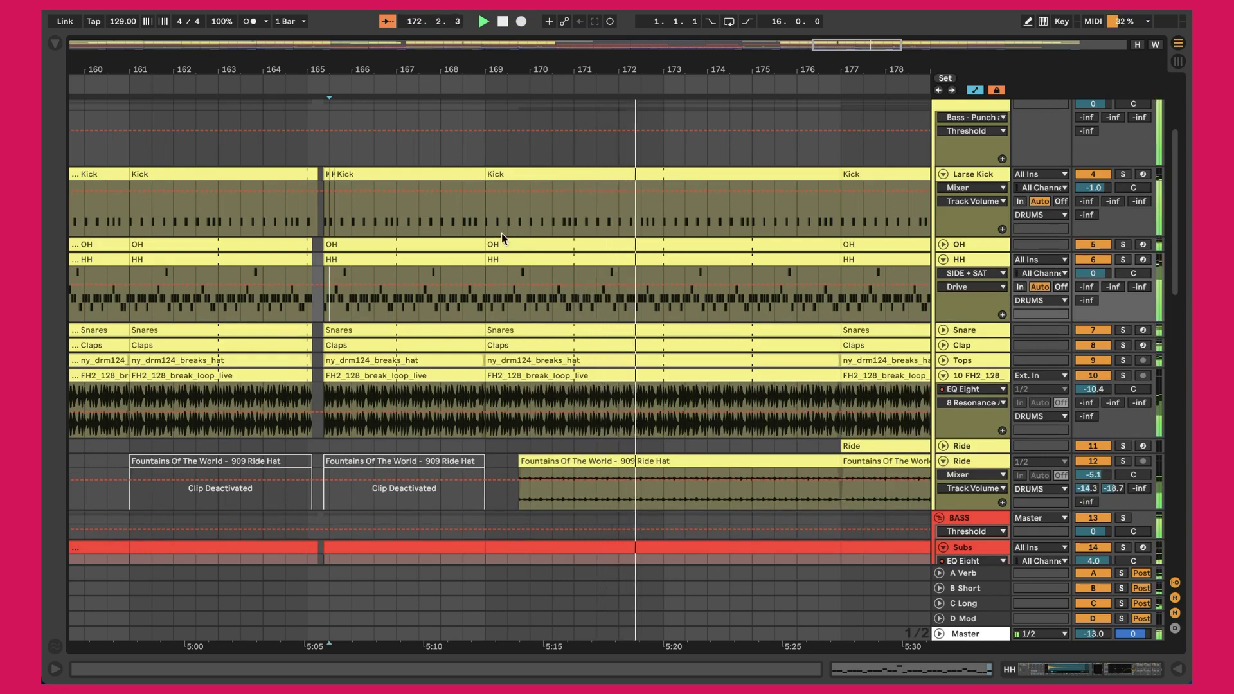
scroll(502, 237, "down", 7)
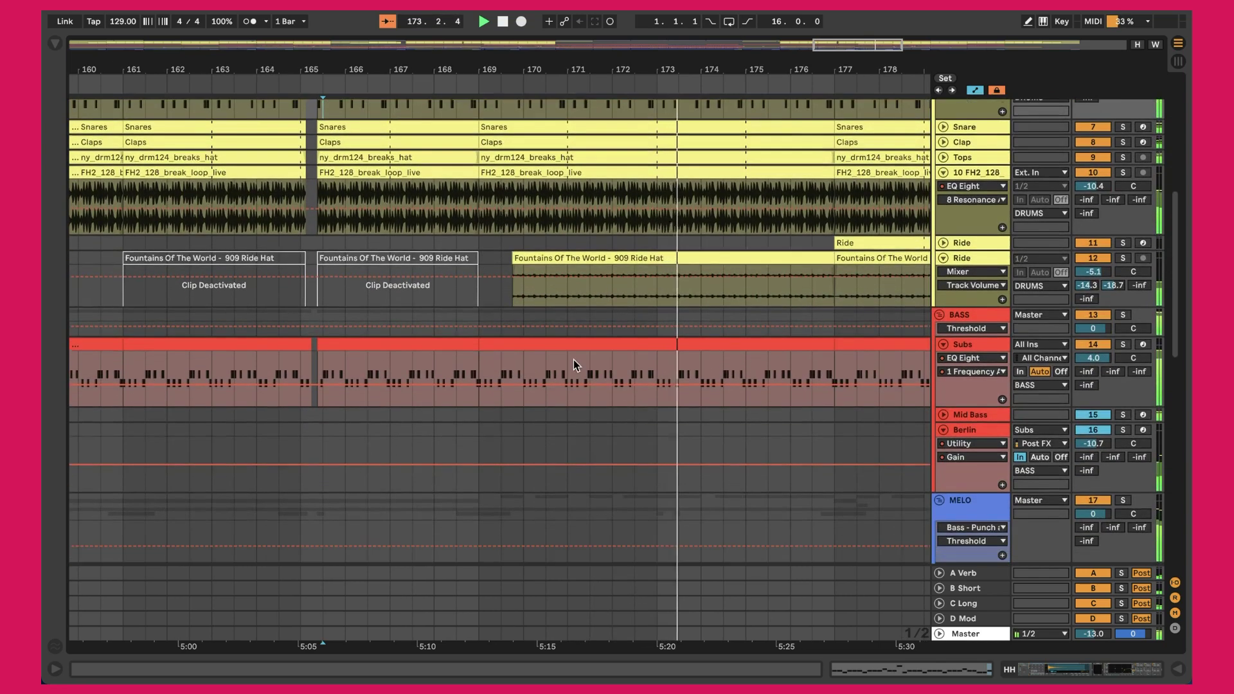
scroll(573, 360, "down", 9)
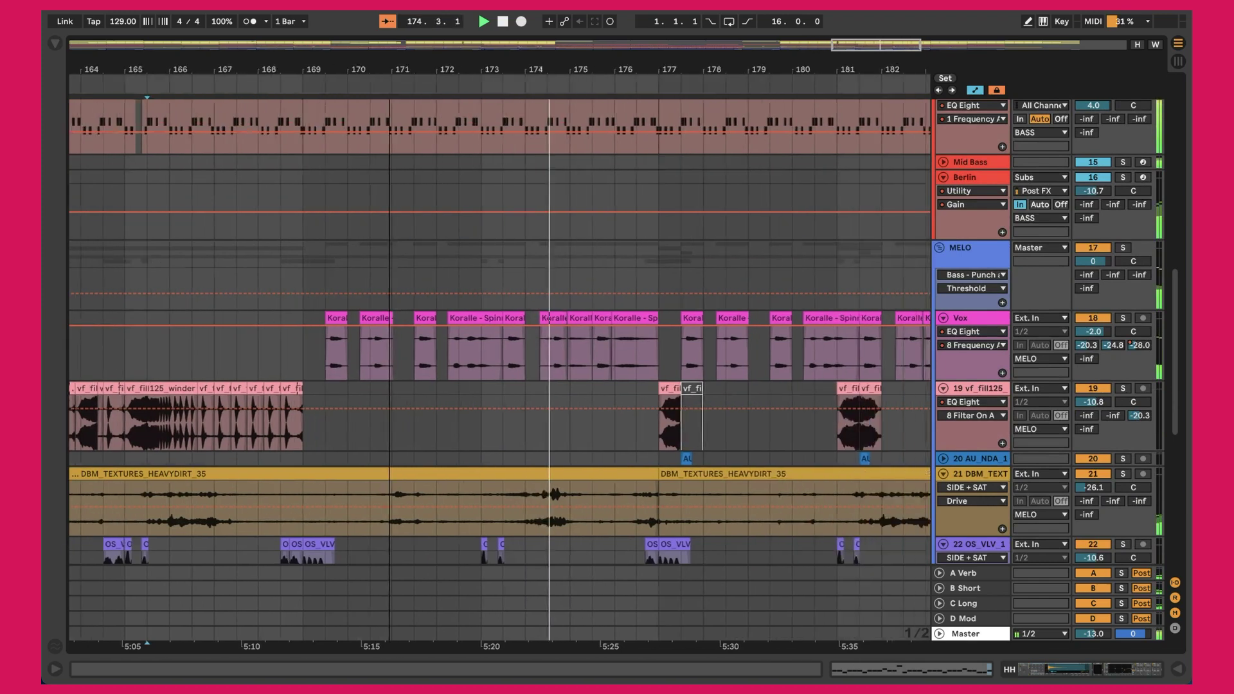
scroll(434, 273, "down", 4)
scroll(435, 273, "up", 12)
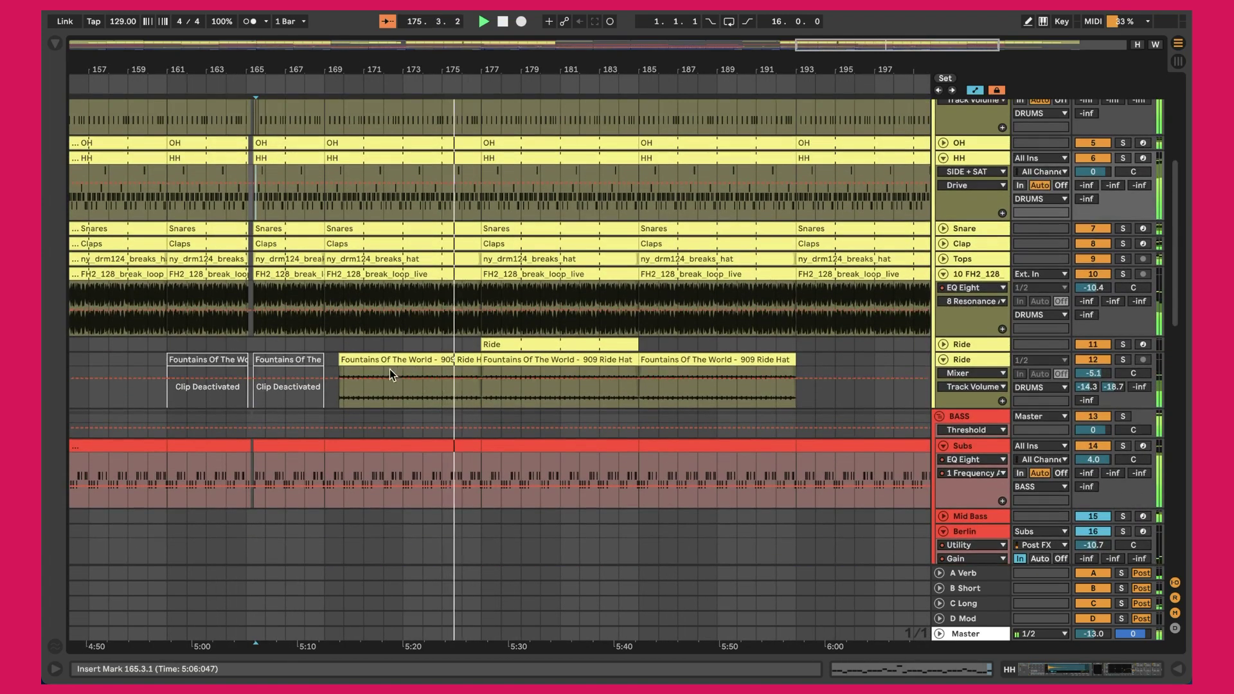
Select the Ride clip from bar 177 to 185 and examine the Vox, vf_fill125, OS_VLV and FX clips around it
left_click(528, 345)
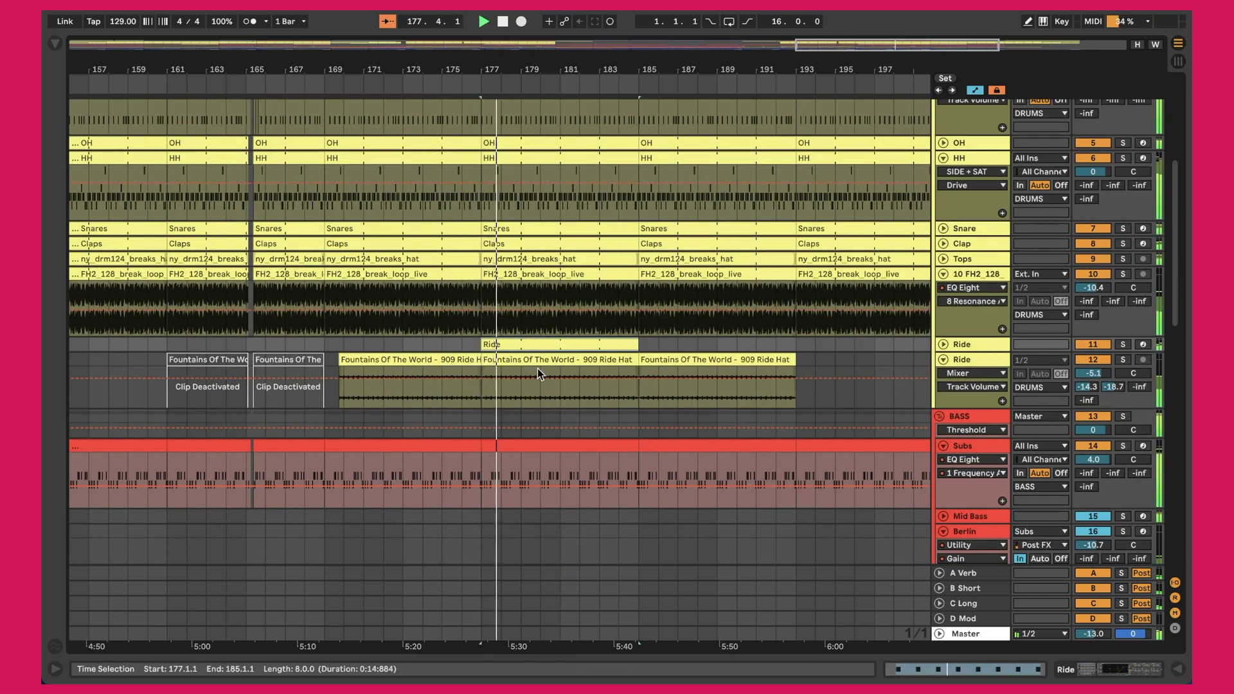
scroll(538, 369, "down", 4)
scroll(538, 370, "down", 3)
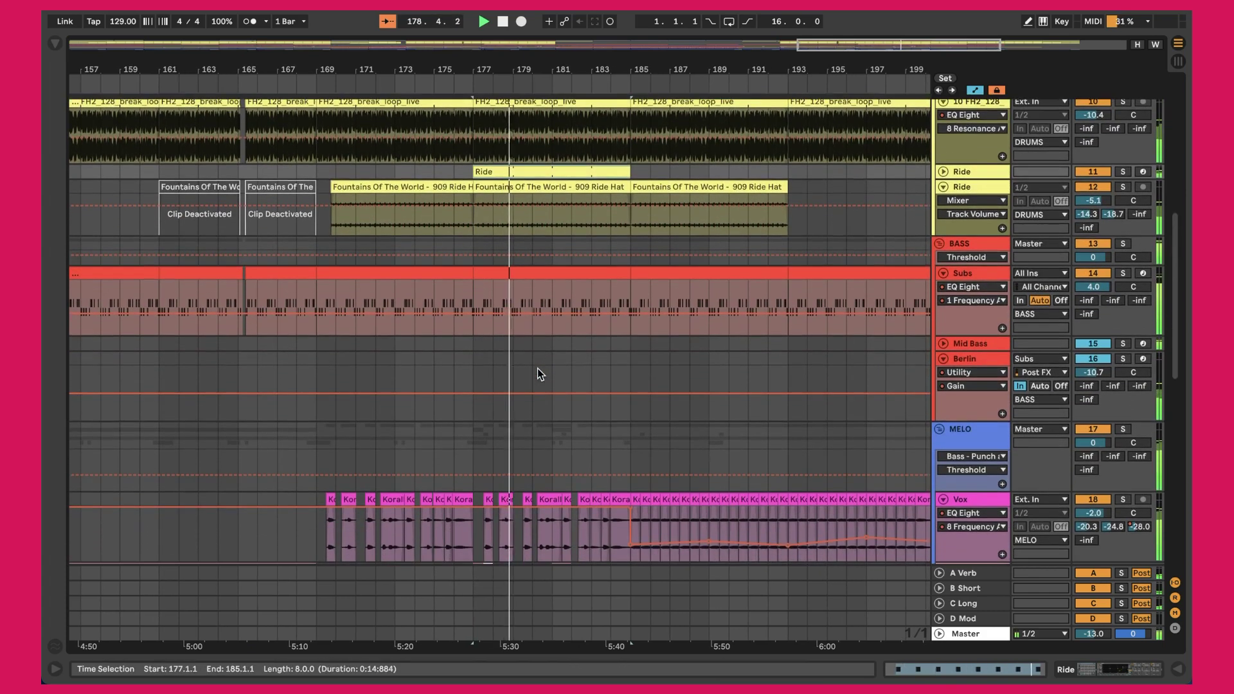
scroll(538, 370, "down", 12)
scroll(538, 371, "down", 4)
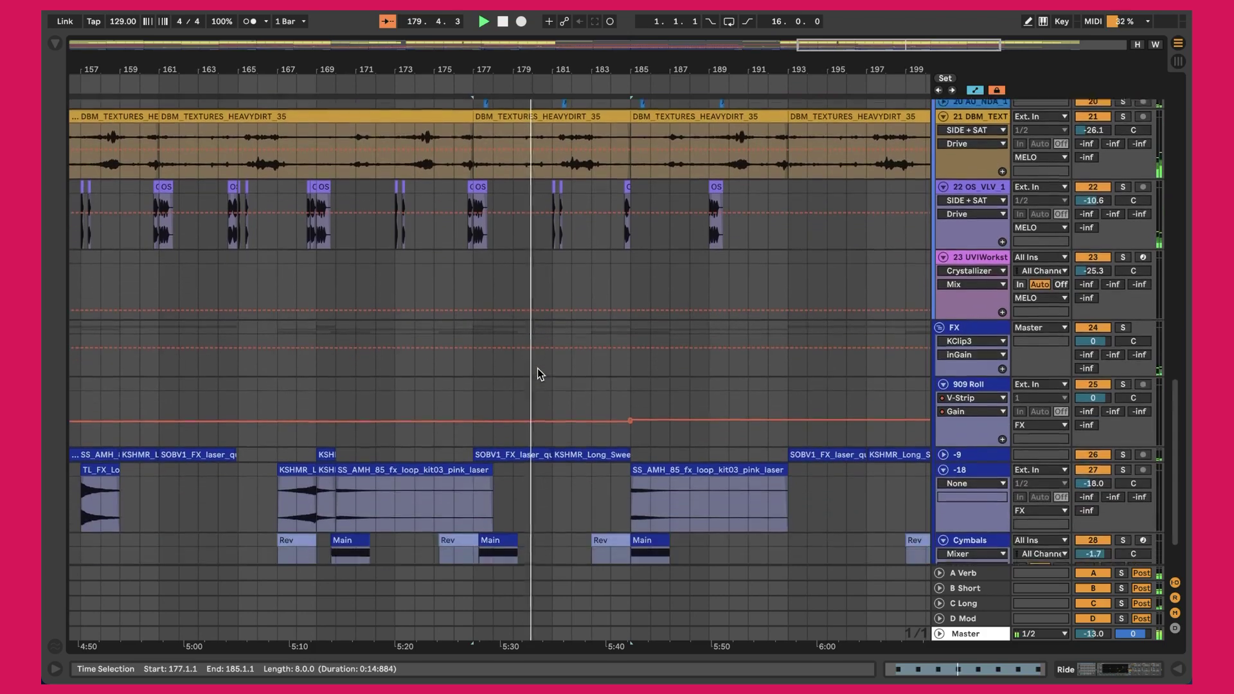
scroll(538, 370, "down", 5)
scroll(538, 371, "up", 6)
scroll(538, 368, "up", 6)
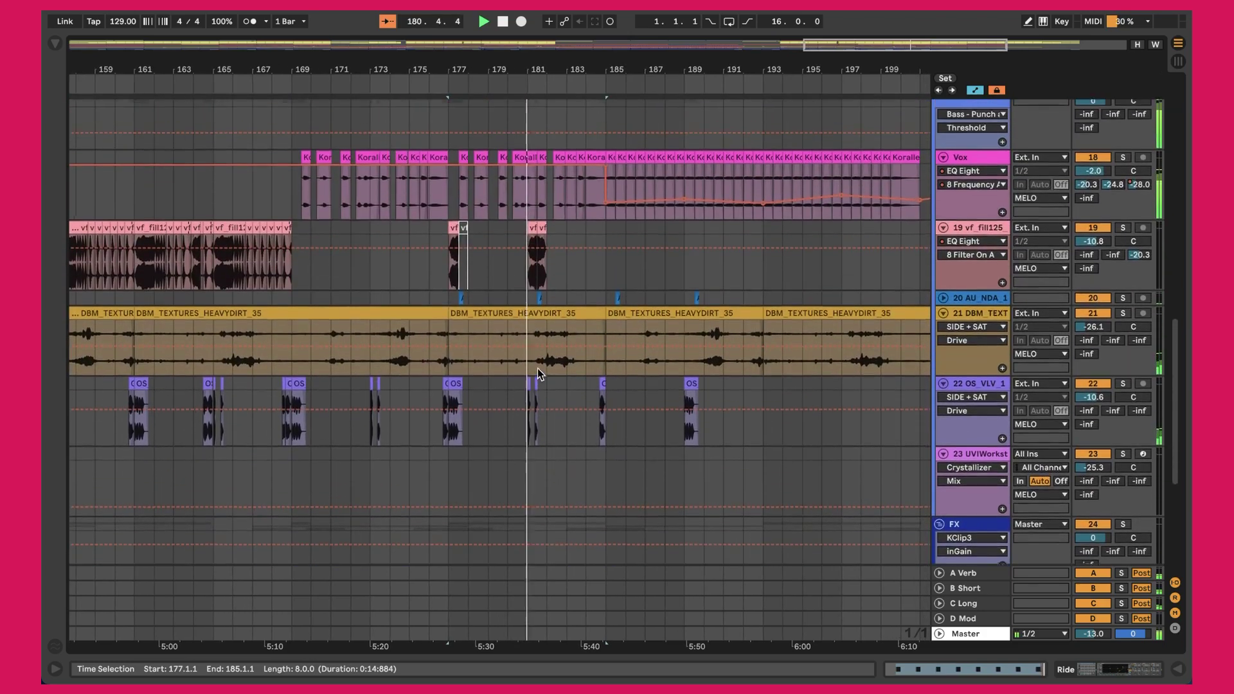
Examine the BUILD DOWN section from bar 185, including its drums, 909 Ride Hat, Subs and Vox filter automation
scroll(629, 306, "up", 15)
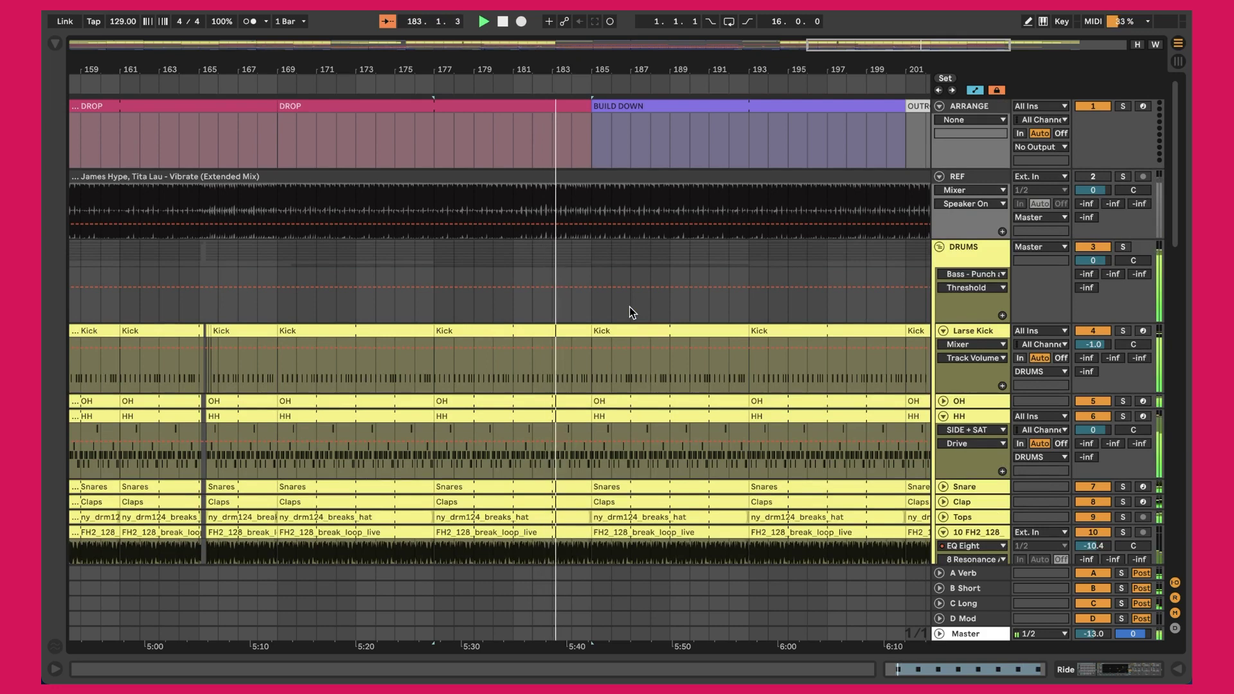
scroll(630, 306, "right", 5)
scroll(694, 293, "down", 10)
scroll(694, 293, "down", 3)
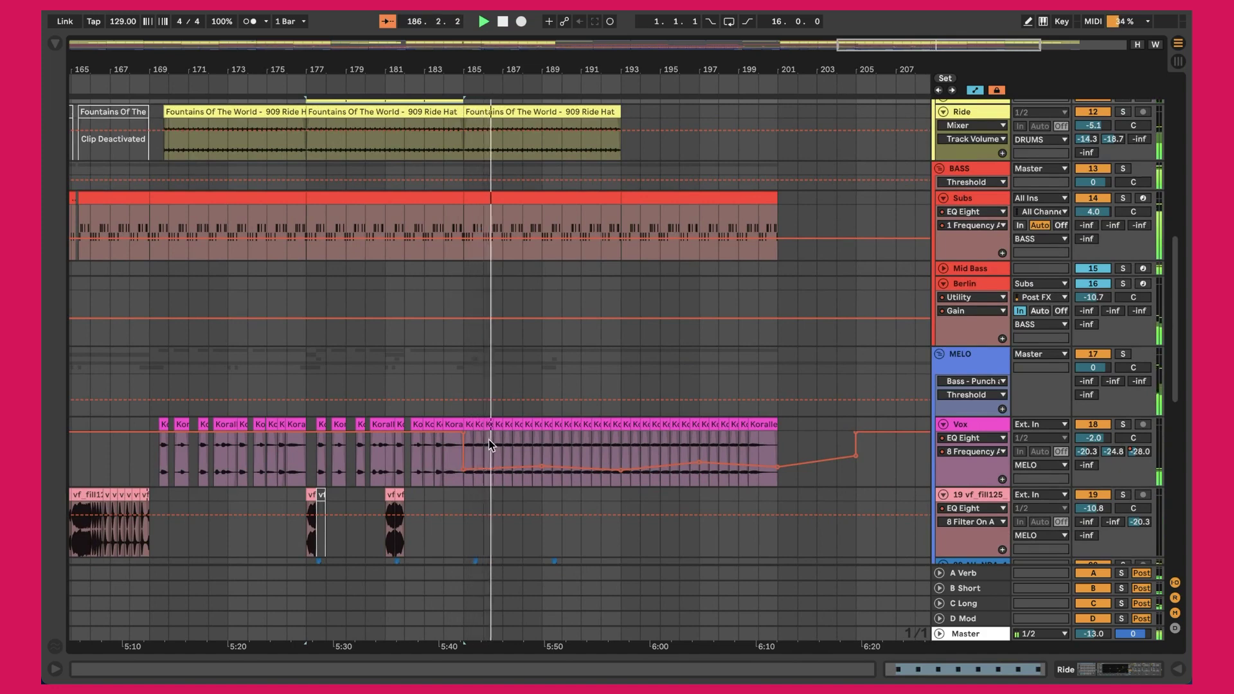
scroll(488, 440, "up", 15)
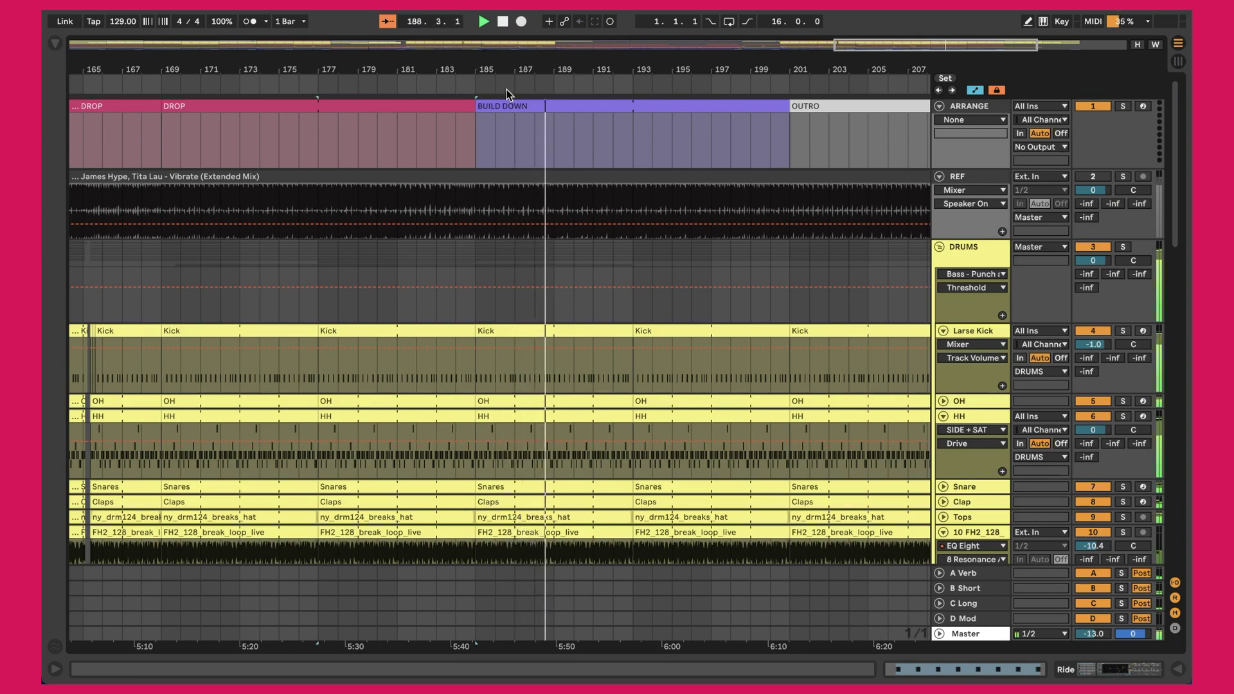
scroll(537, 279, "down", 10)
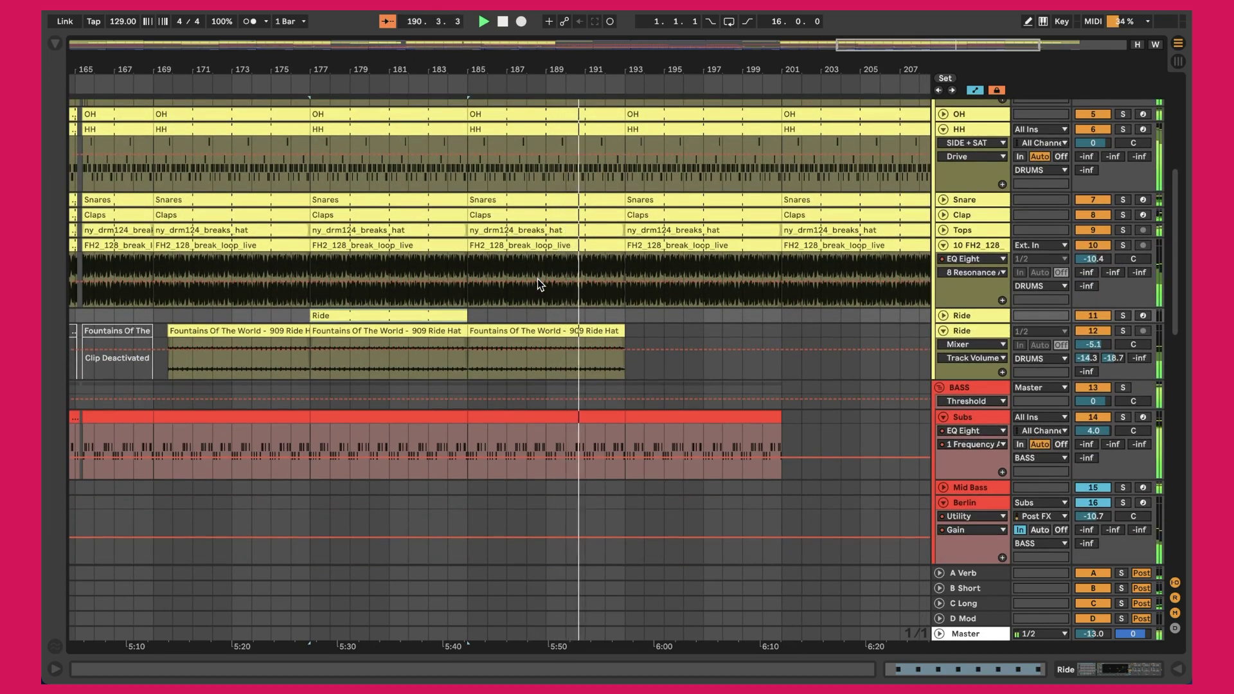
scroll(537, 279, "down", 1)
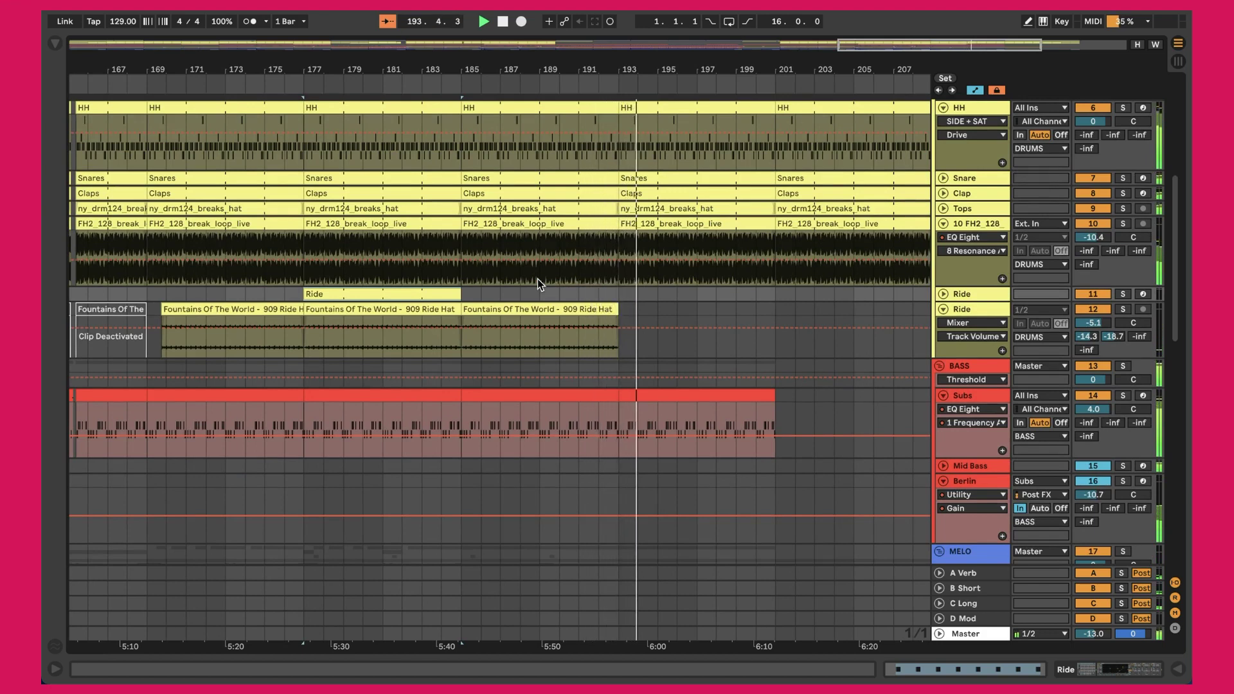
Examine the bass, melodic and FX clips through the end of the BUILD DOWN and the drums entering the OUTRO at bar 201
scroll(689, 237, "down", 4)
scroll(668, 245, "down", 12)
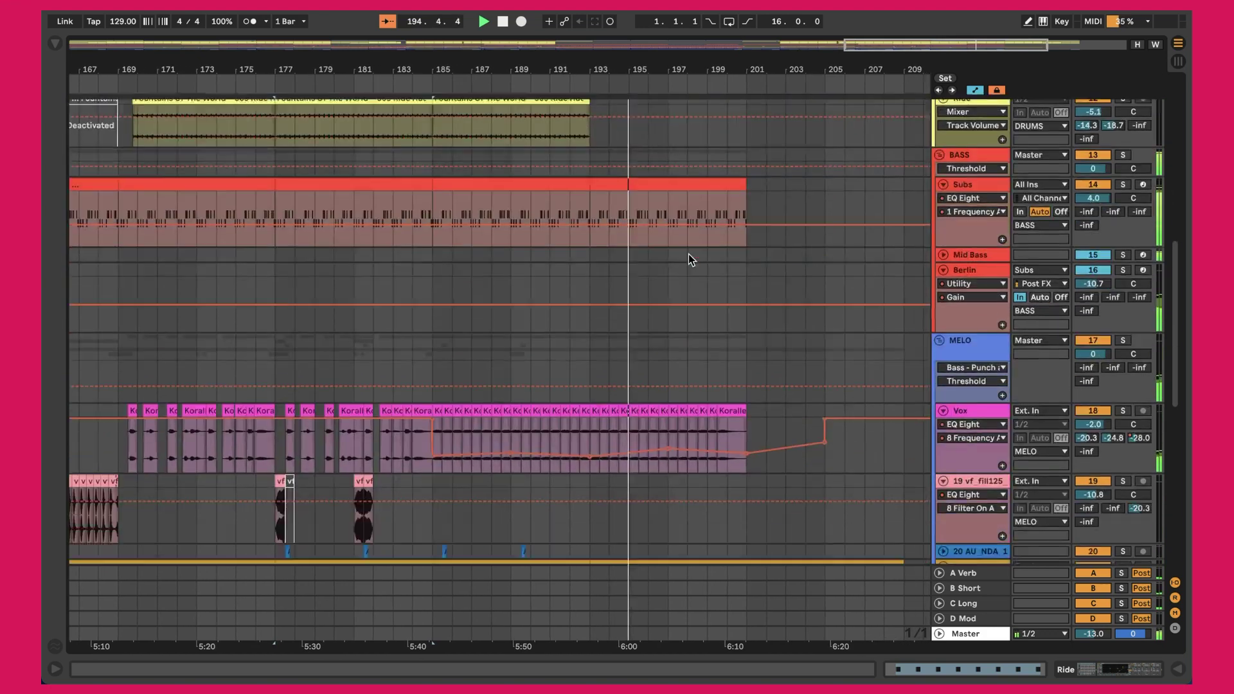
scroll(664, 316, "down", 13)
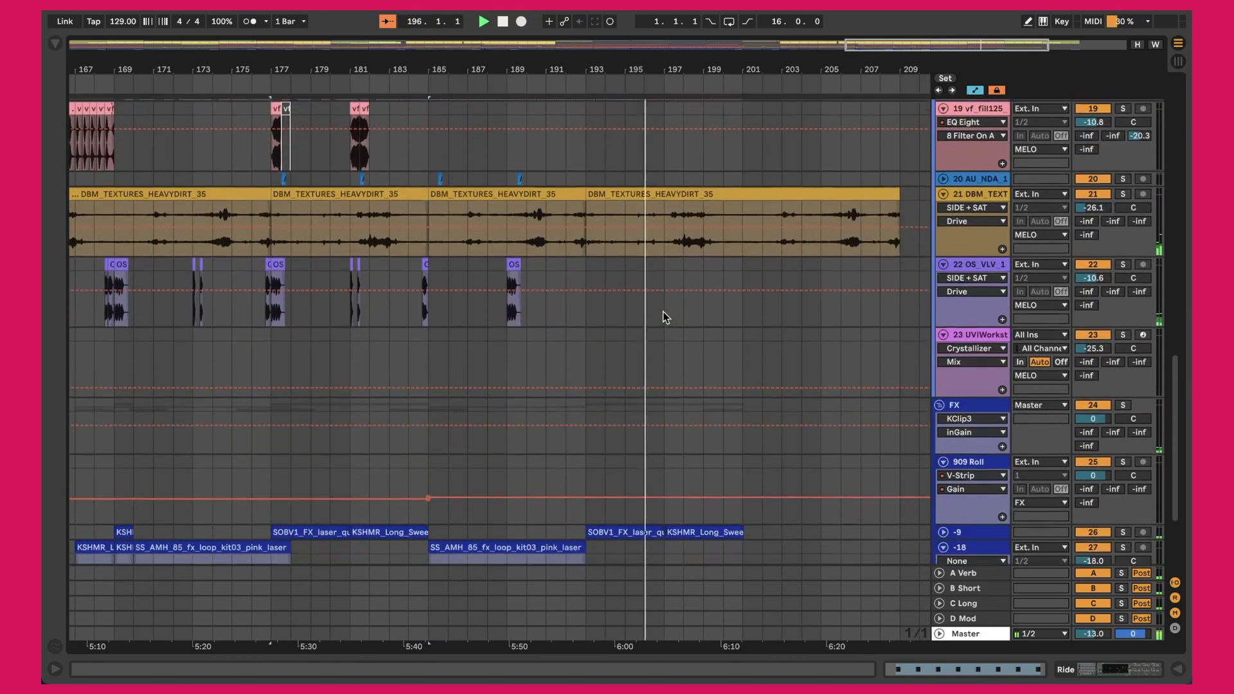
scroll(649, 272, "up", 5)
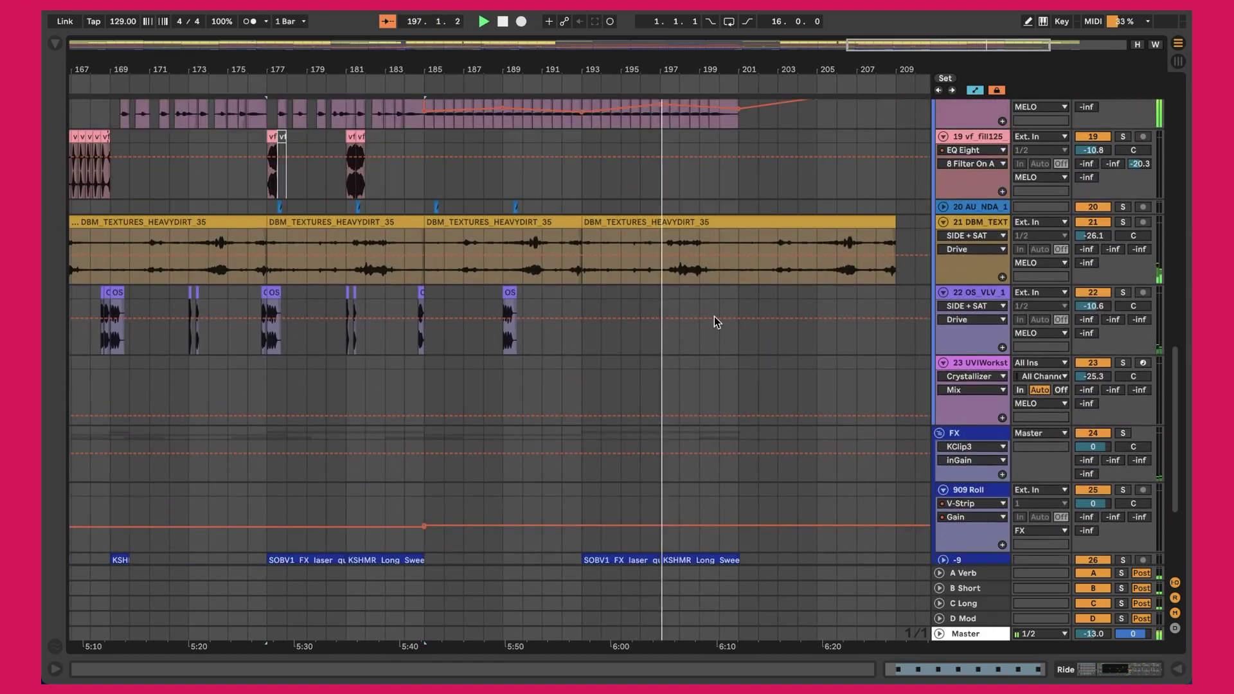
scroll(714, 317, "down", 8)
scroll(730, 381, "up", 20)
scroll(730, 381, "up", 6)
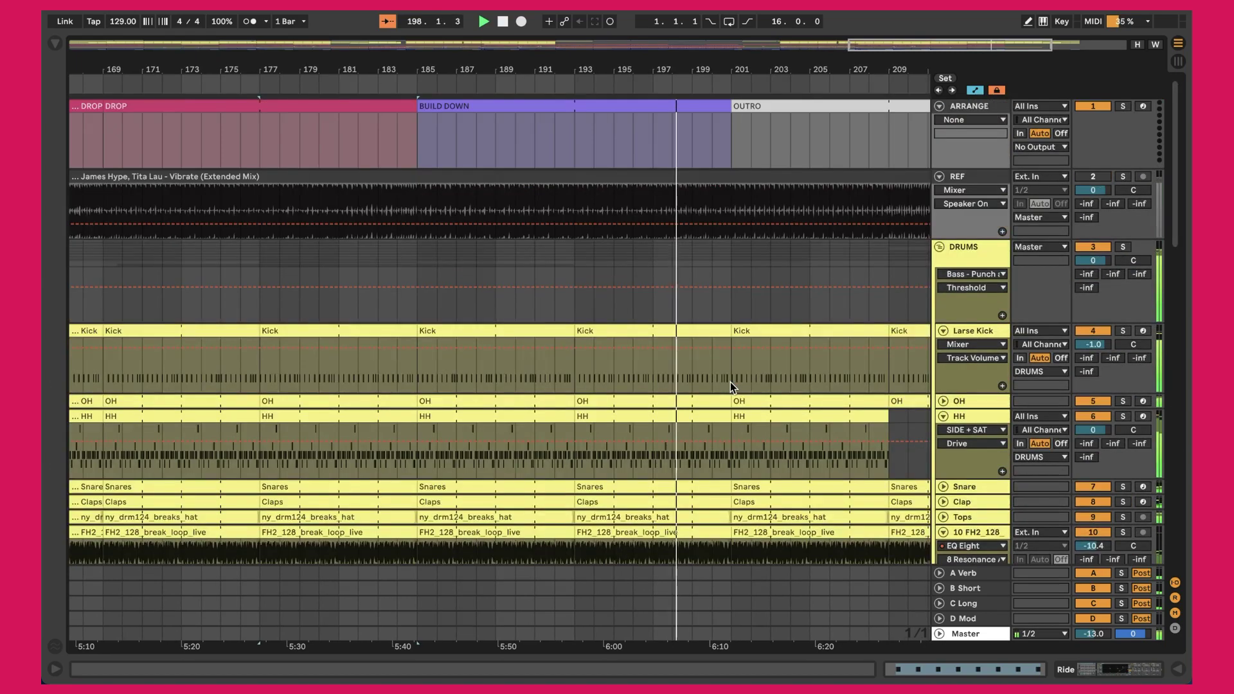
Examine the drum, 909 Ride Hat and Subs clips leading into bar 201, and select the OUTRO section clip
scroll(730, 381, "down", 6)
scroll(730, 382, "down", 13)
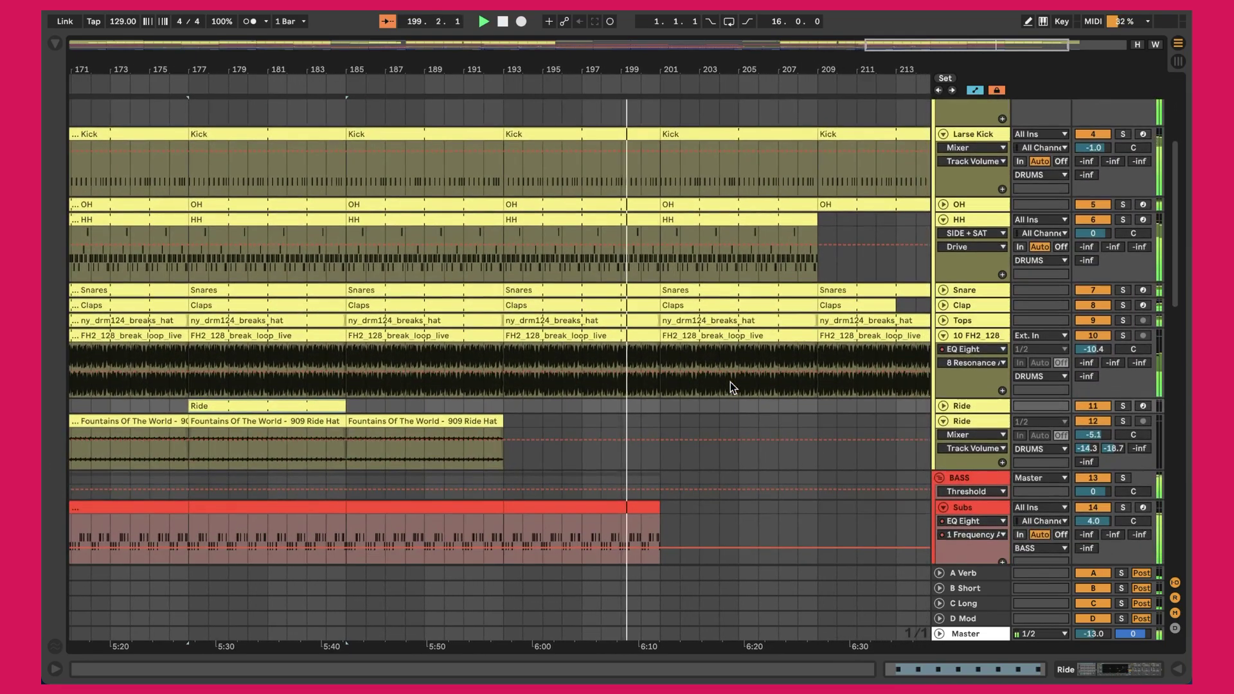
scroll(730, 382, "up", 16)
scroll(730, 382, "up", 5)
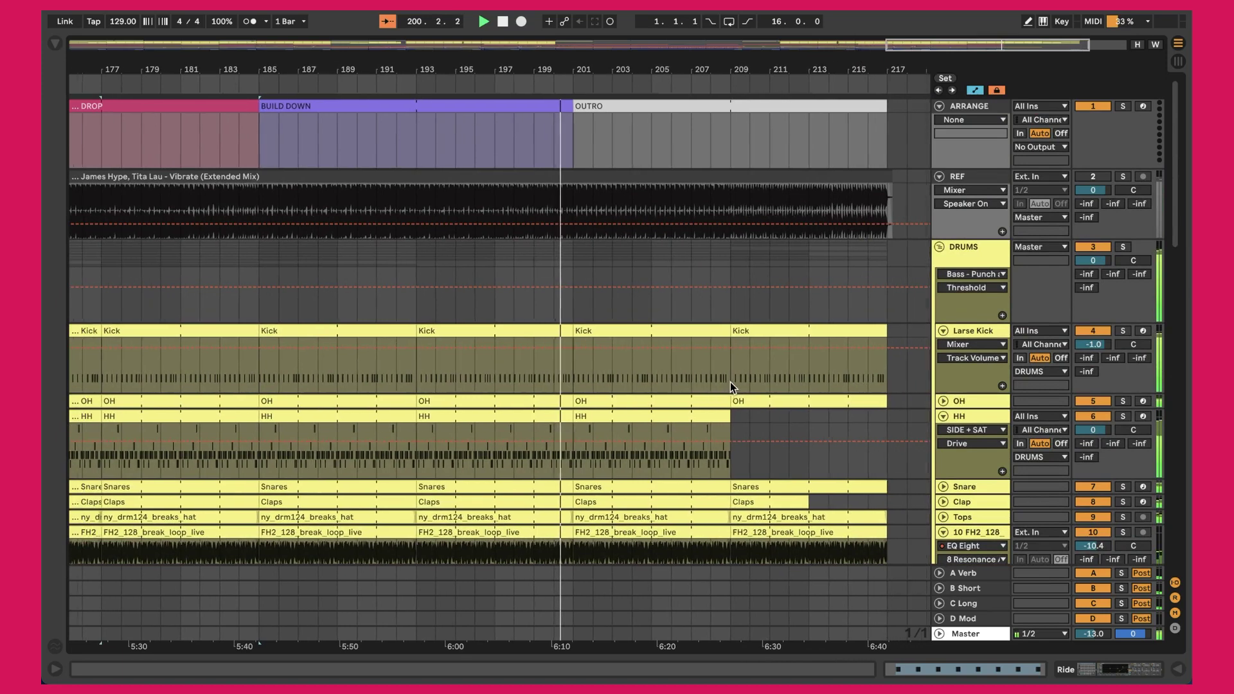
left_click(614, 107)
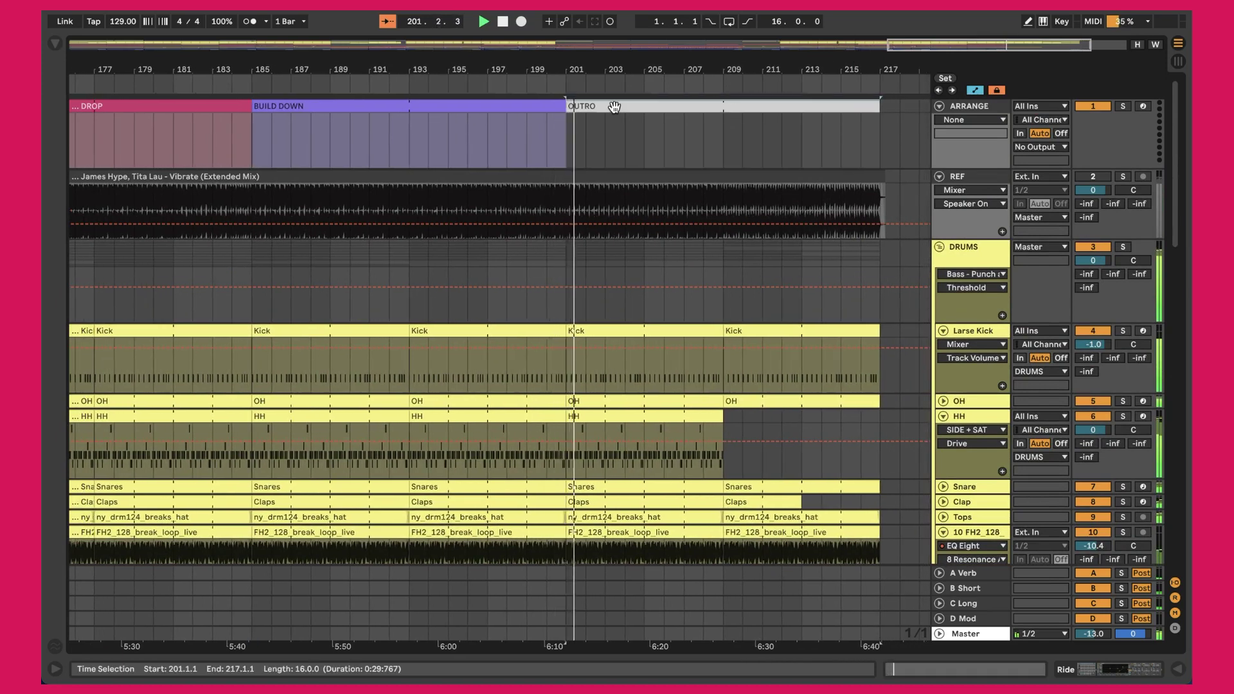
Select the OUTRO's Kick and HH clips from bar 201 and the Claps clip from bar 209 to examine how the drums thin out
left_click(590, 331)
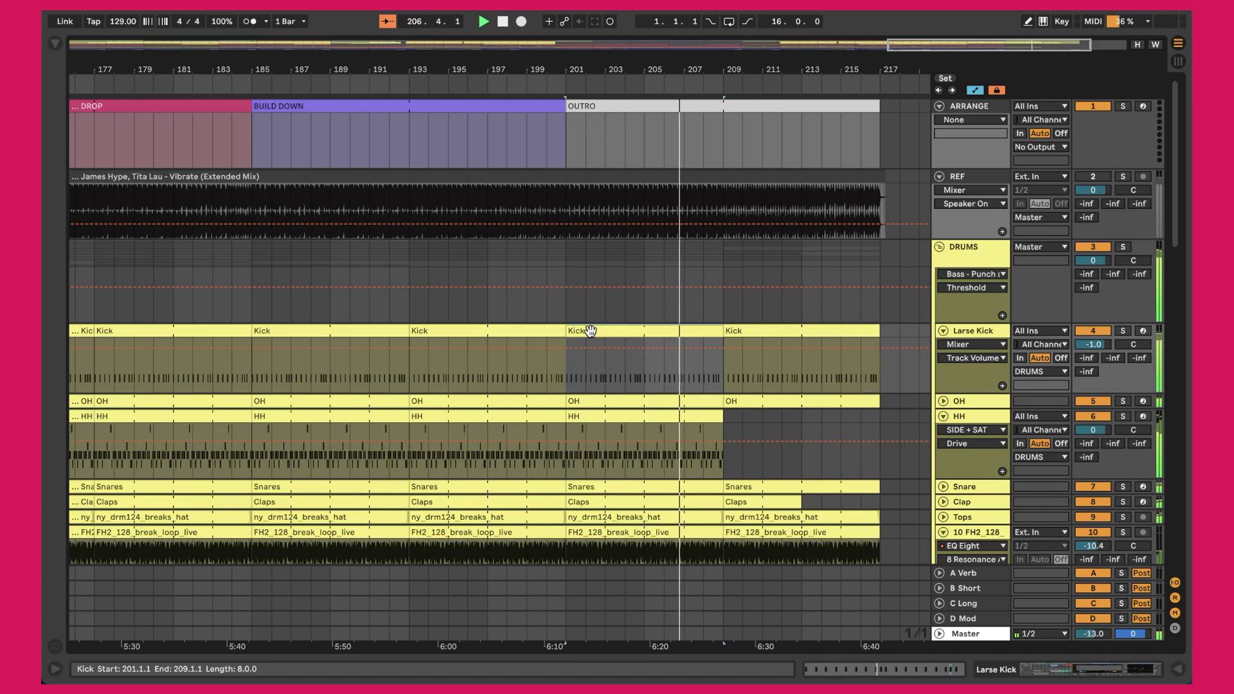
left_click(649, 338)
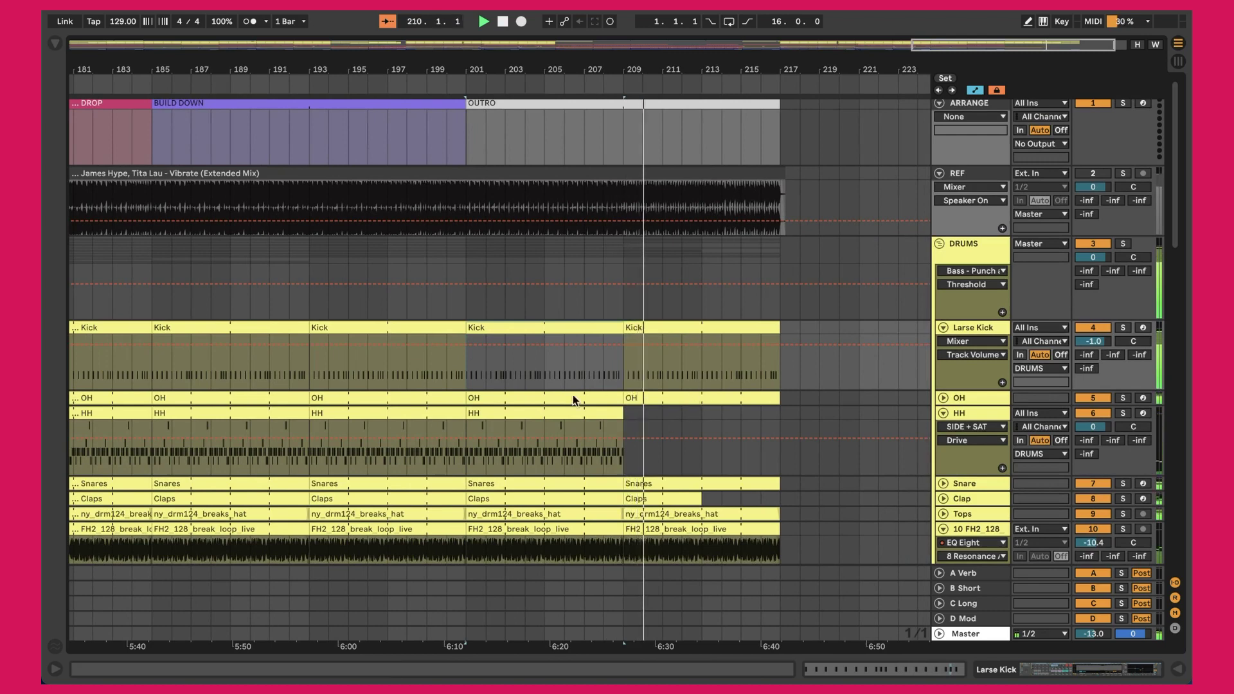
left_click(561, 422)
scroll(561, 421, "down", 5)
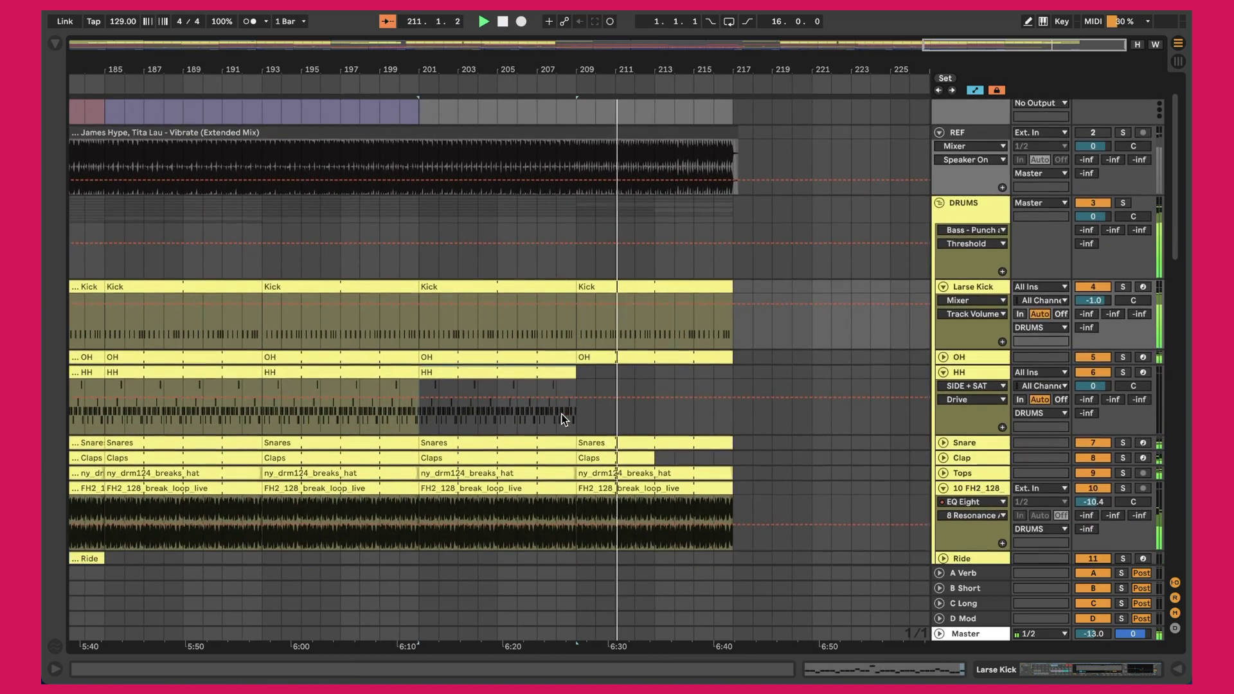
scroll(561, 419, "up", 2)
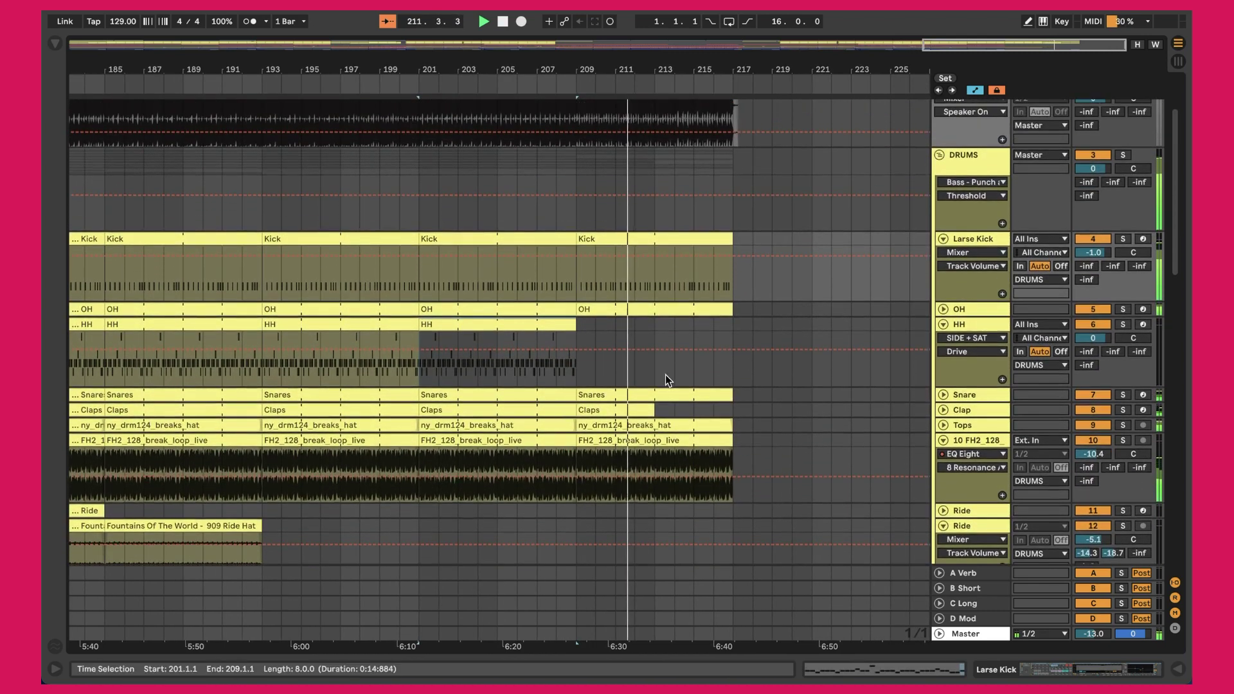
left_click(621, 410)
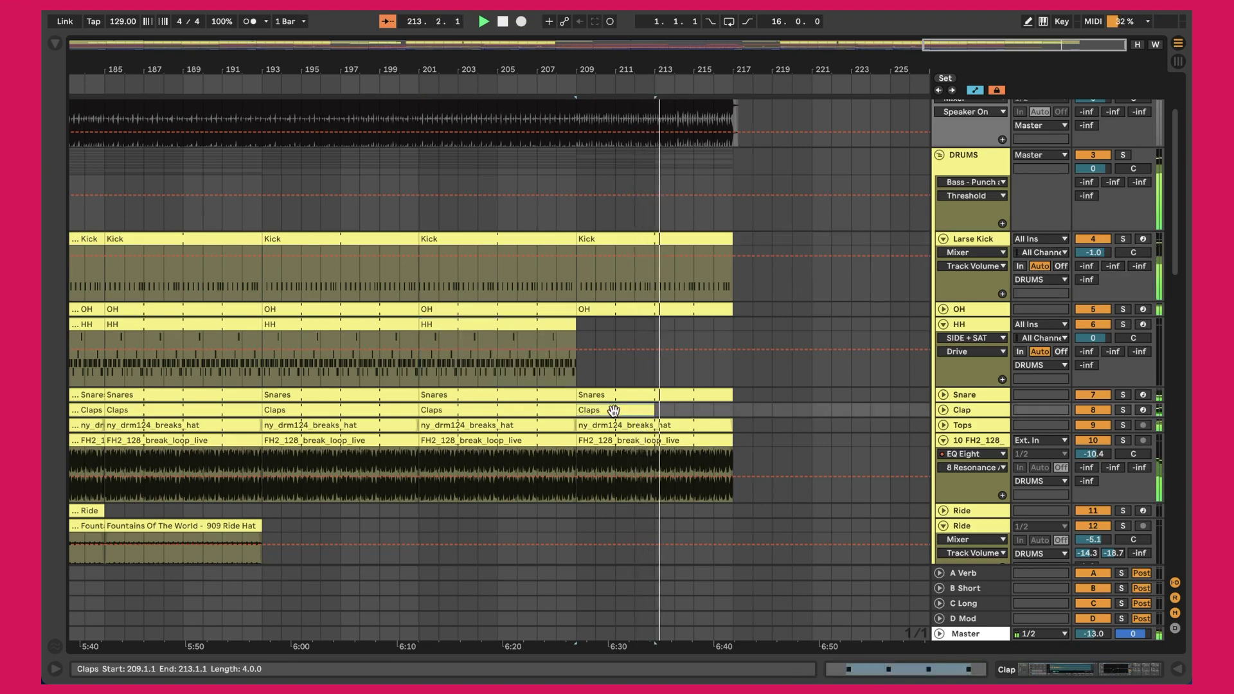
Examine the melodic, FX and Rev cymbal clips through the end of the OUTRO
scroll(648, 407, "down", 15)
scroll(648, 407, "down", 10)
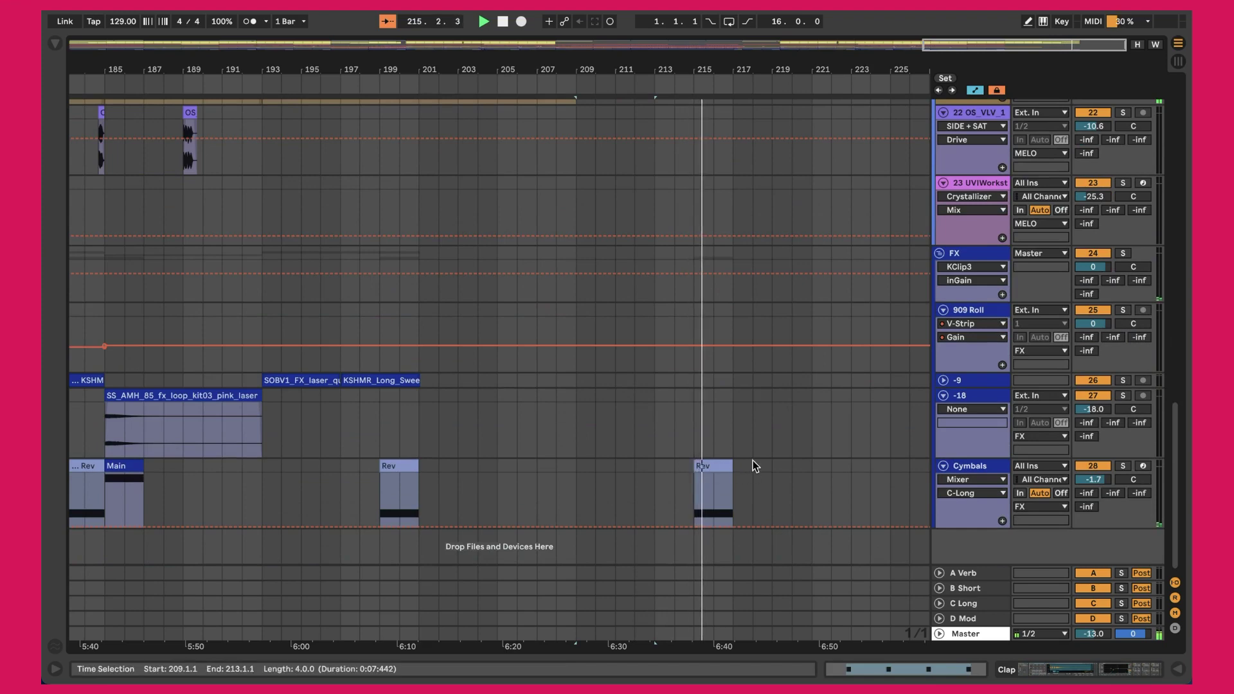
scroll(753, 446, "up", 20)
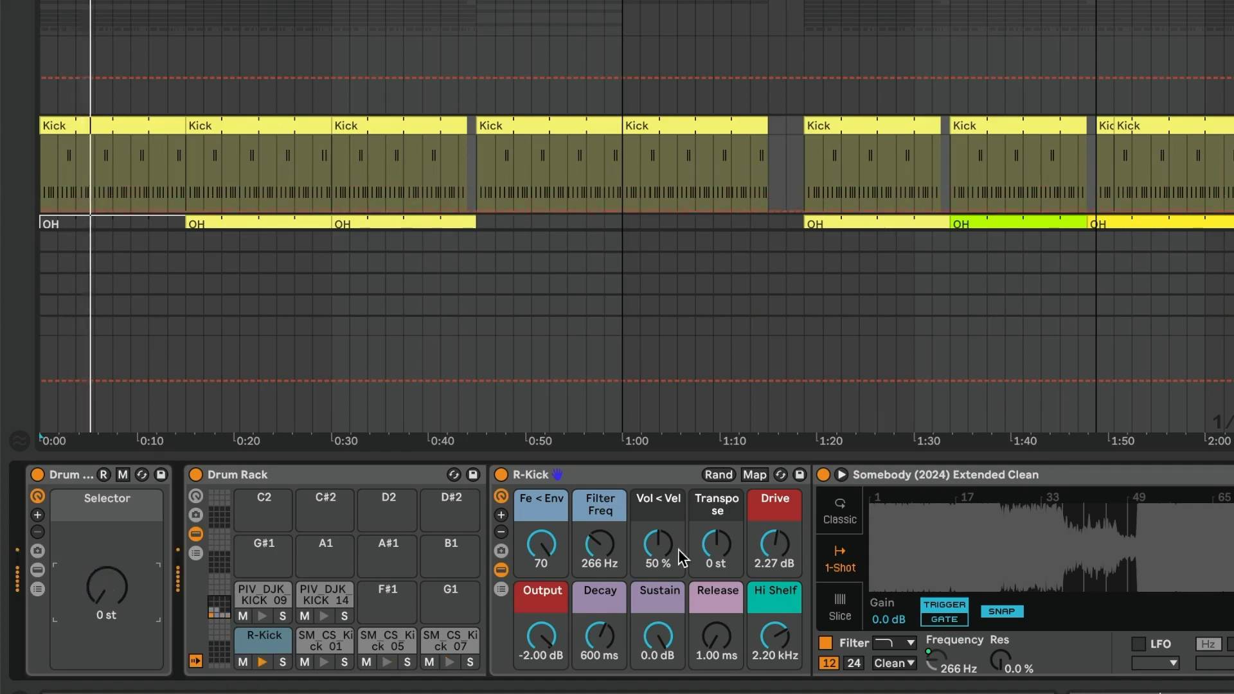
Examine the drum, Subs, MELO, VOX and FX tracks of the Somebody (2024) project and the OH track's effect devices
left_click_drag(934, 496, 934, 552)
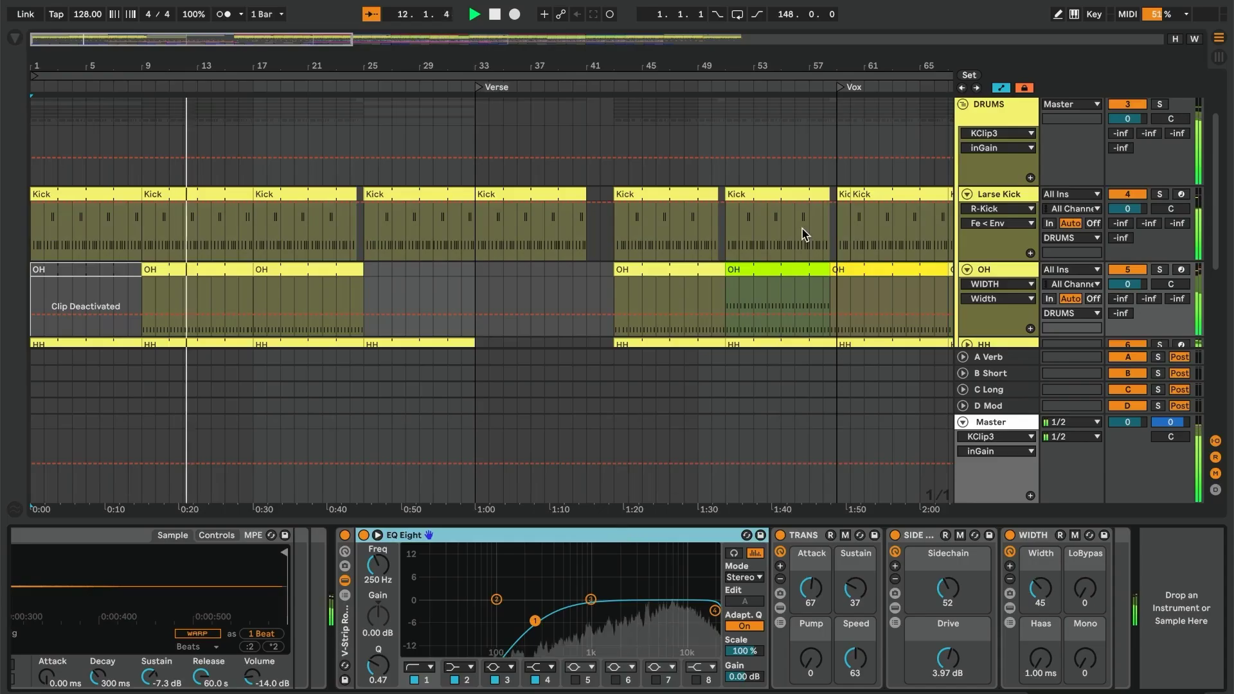
scroll(804, 235, "down", 10)
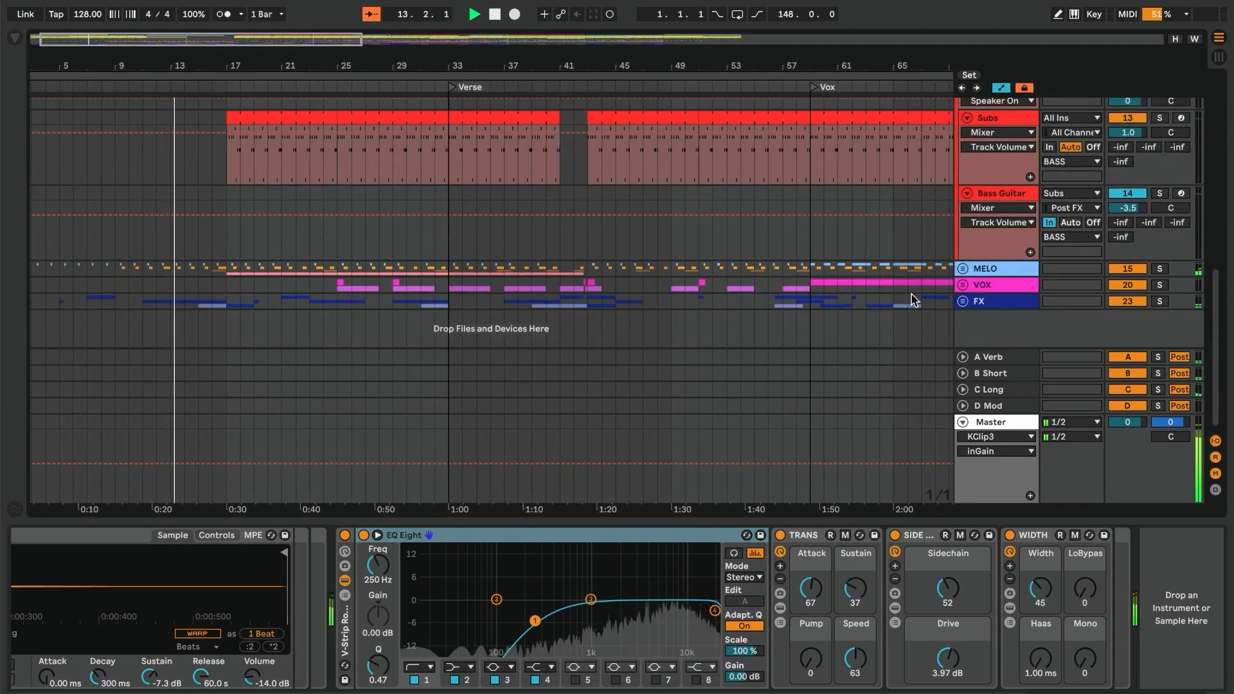
scroll(913, 299, "up", 8)
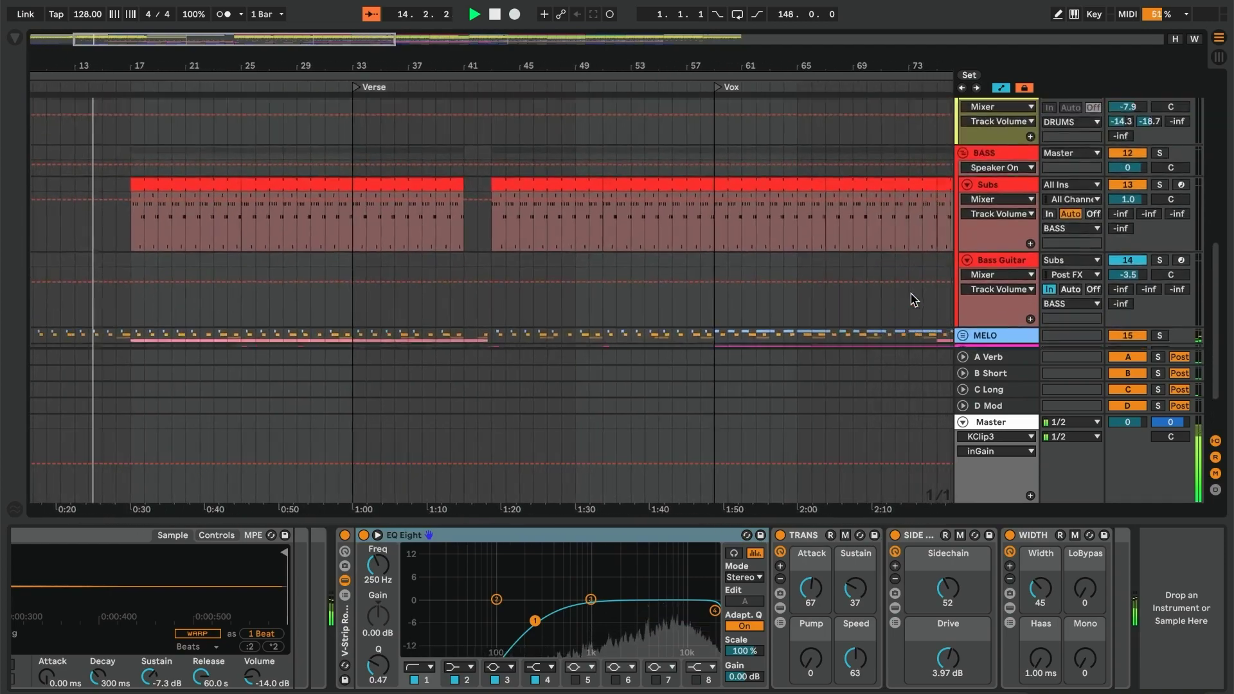
scroll(912, 297, "up", 5)
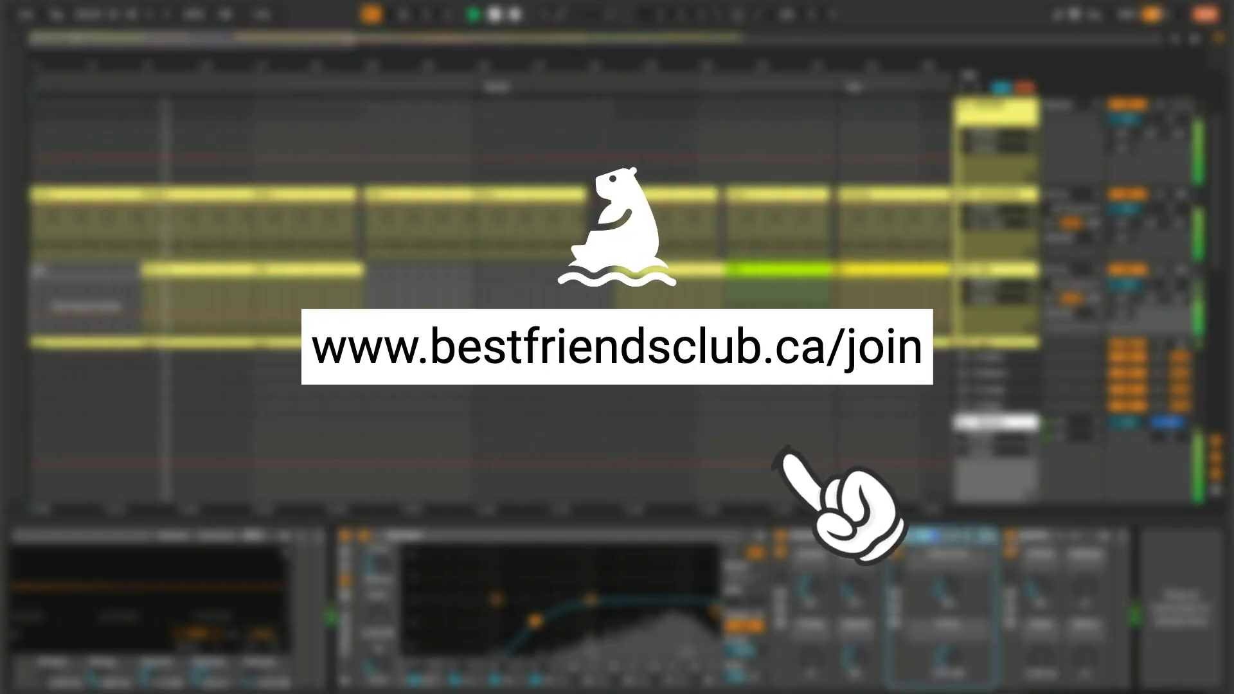
left_click(1051, 535)
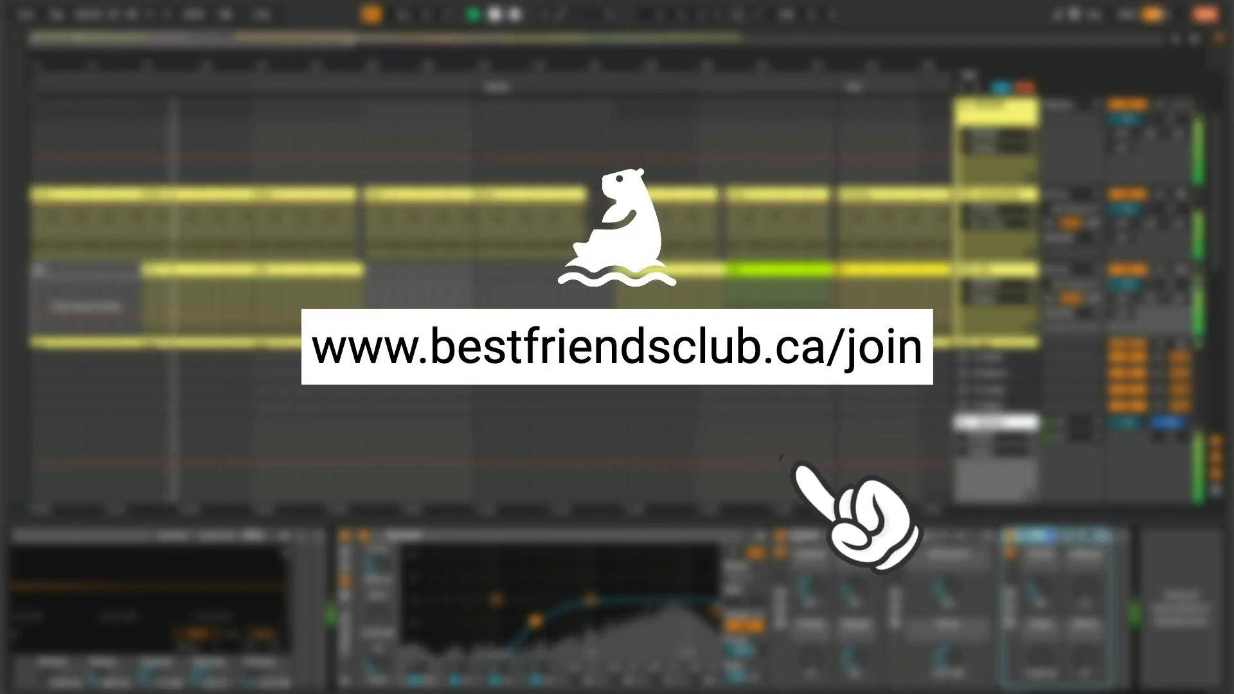
left_click(810, 534)
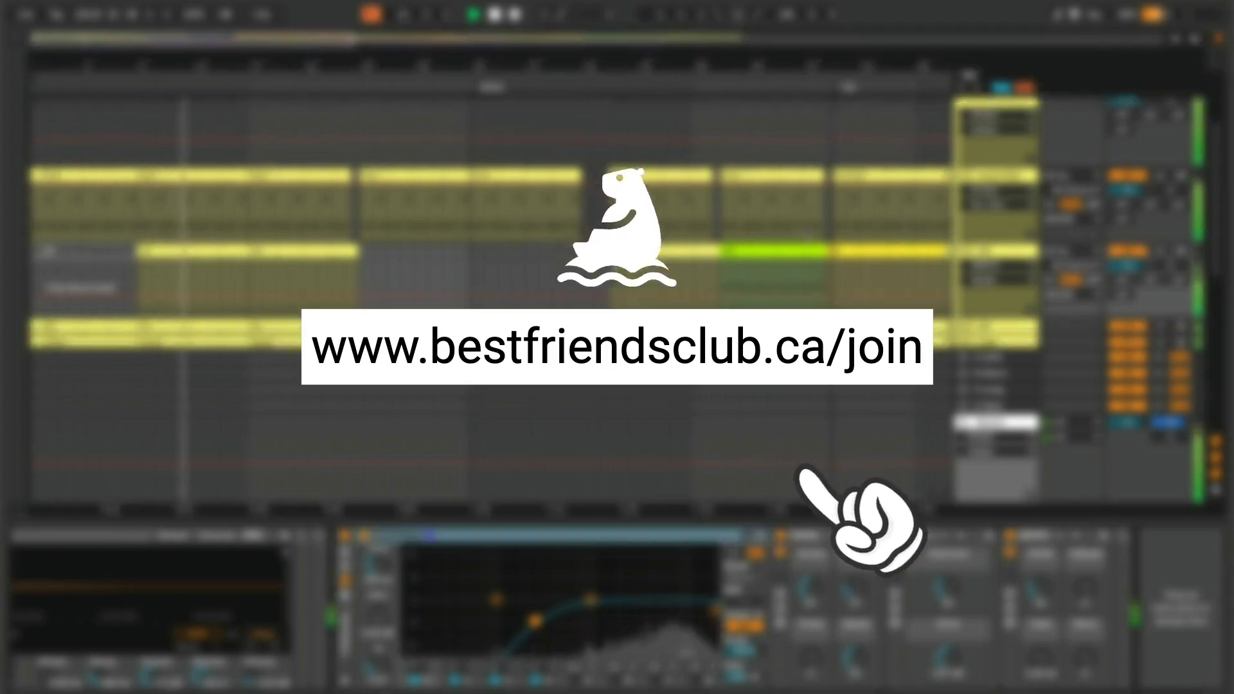
scroll(808, 237, "down", 5)
scroll(807, 236, "down", 2)
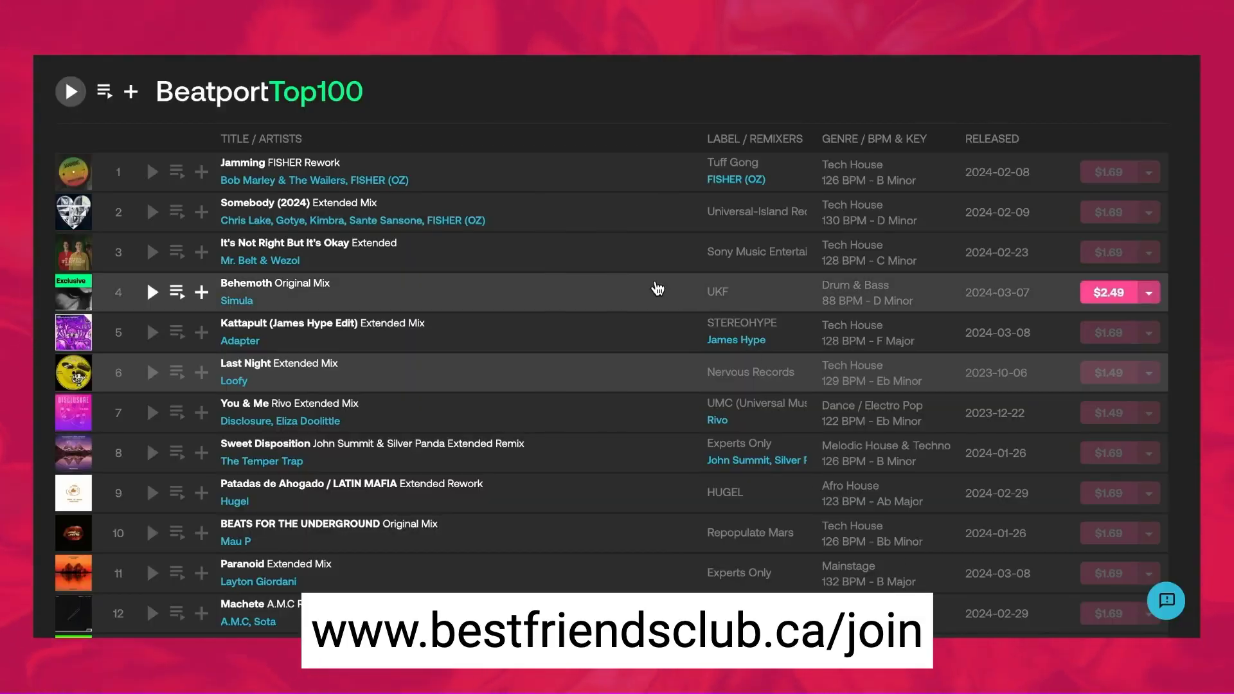
Browse the Beatport Top100 chart down to the track ranked 100
scroll(656, 288, "down", 9)
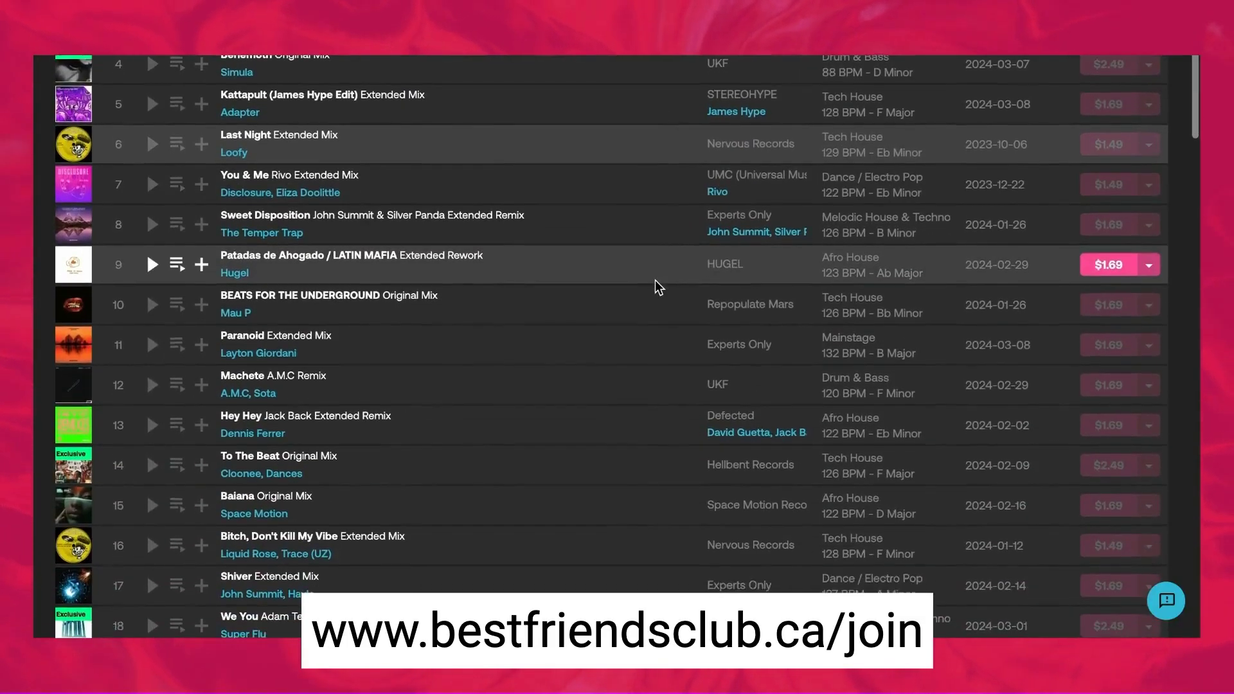
scroll(656, 288, "down", 20)
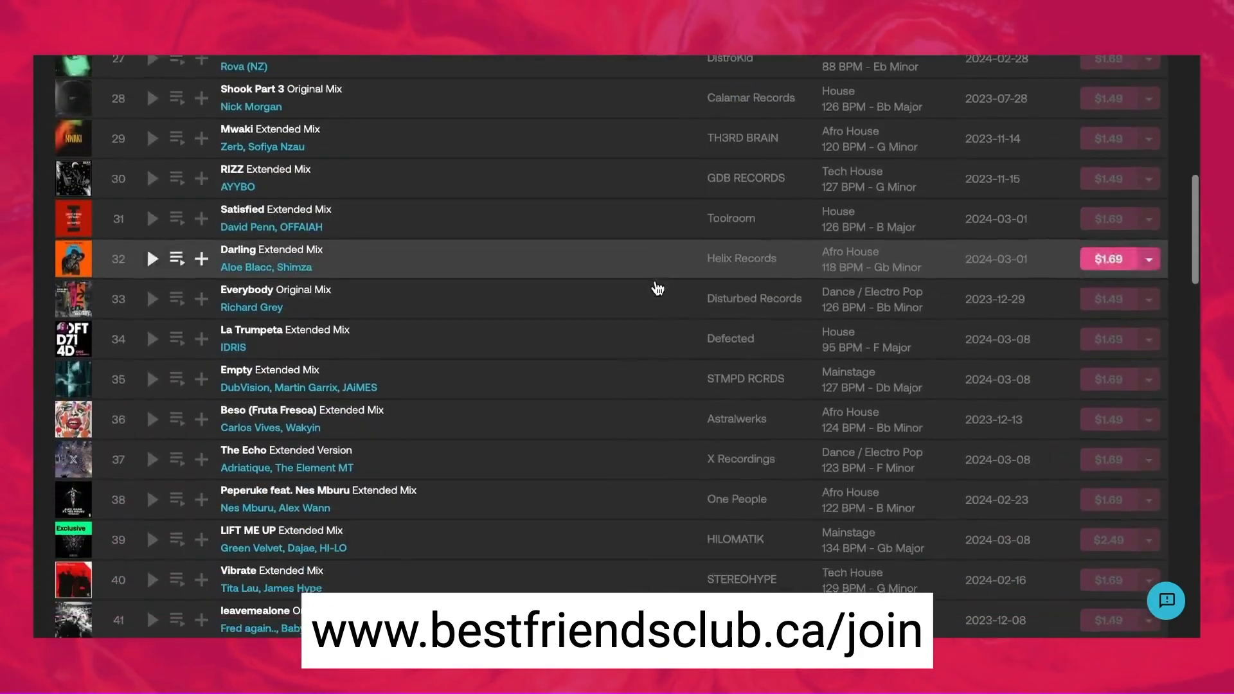
scroll(654, 280, "down", 20)
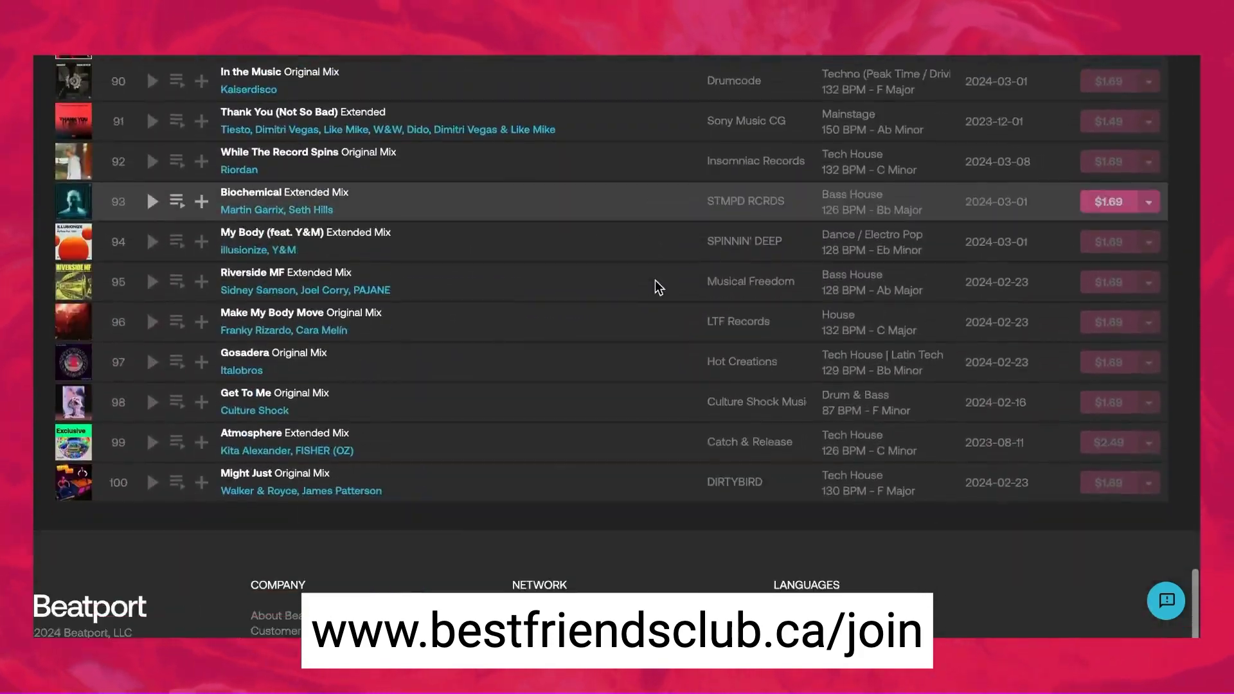